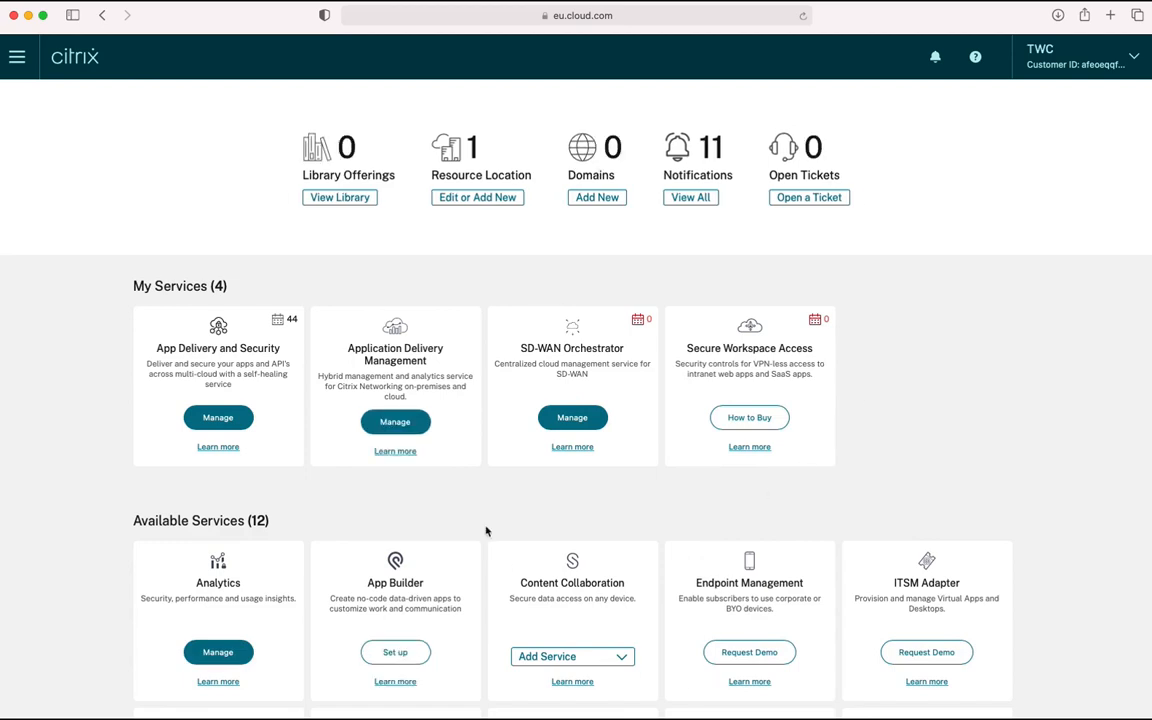
# Add an ADC instance as a custom on-premises Traditional/Tiered deployment with a hypervisor-hosted agent
pyautogui.click(405, 427)
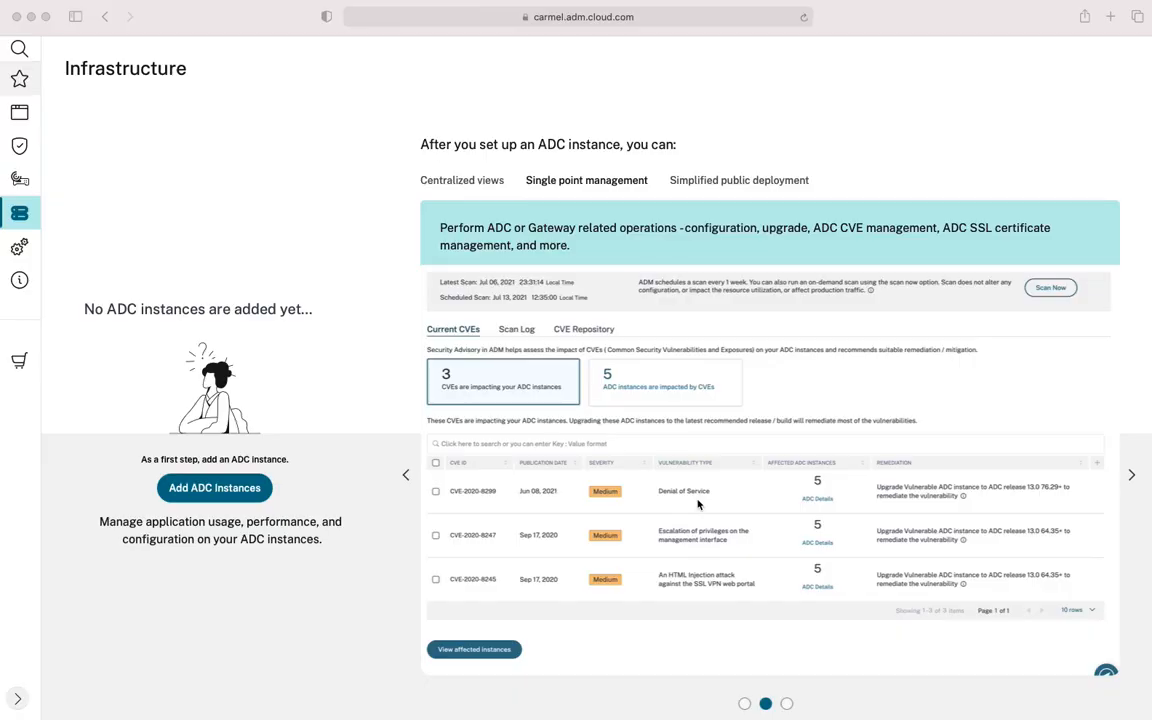
pyautogui.click(228, 495)
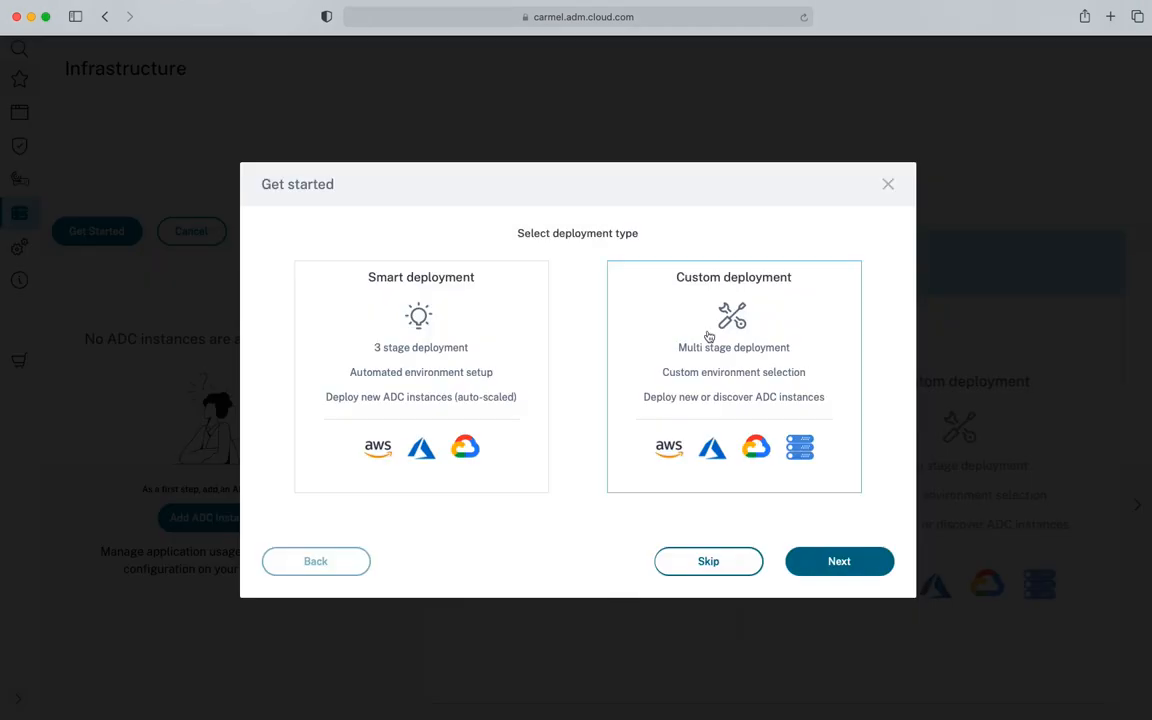
pyautogui.click(708, 335)
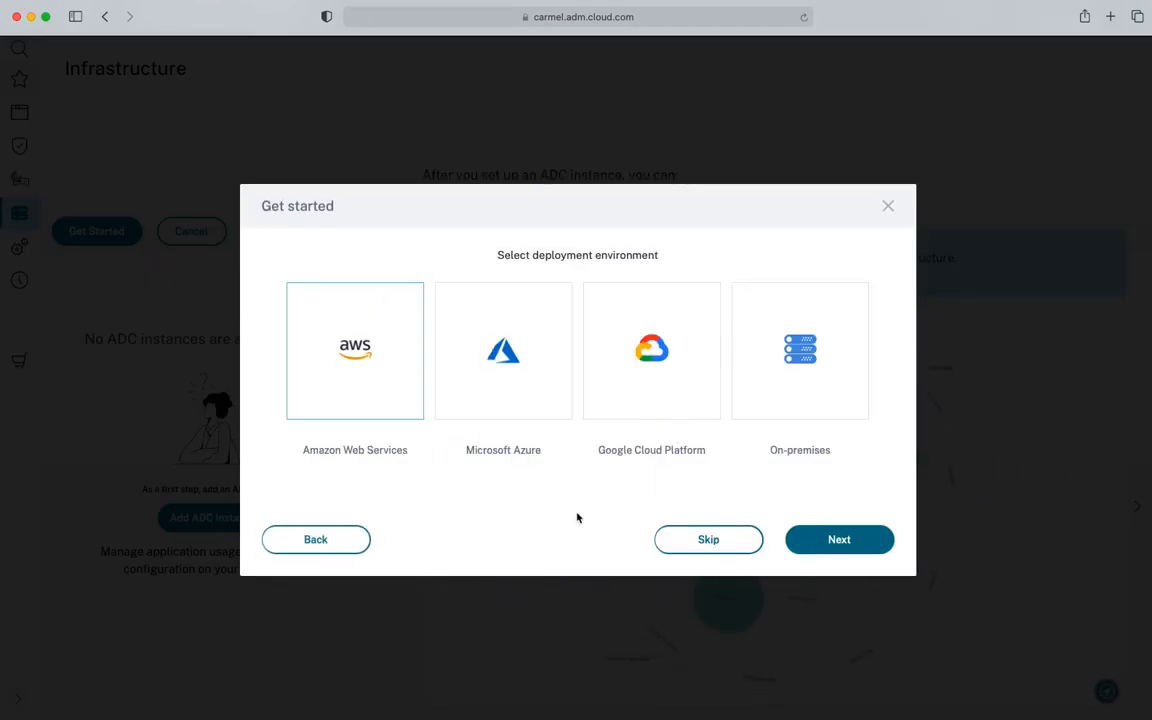
pyautogui.click(790, 372)
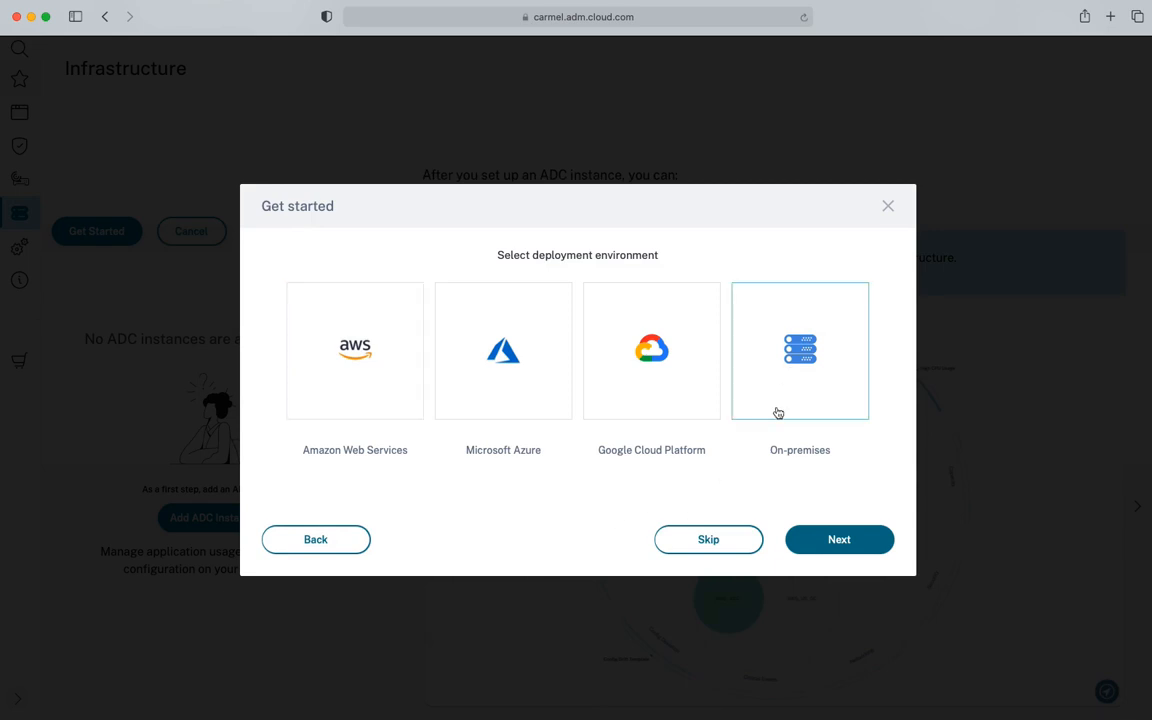
pyautogui.click(843, 547)
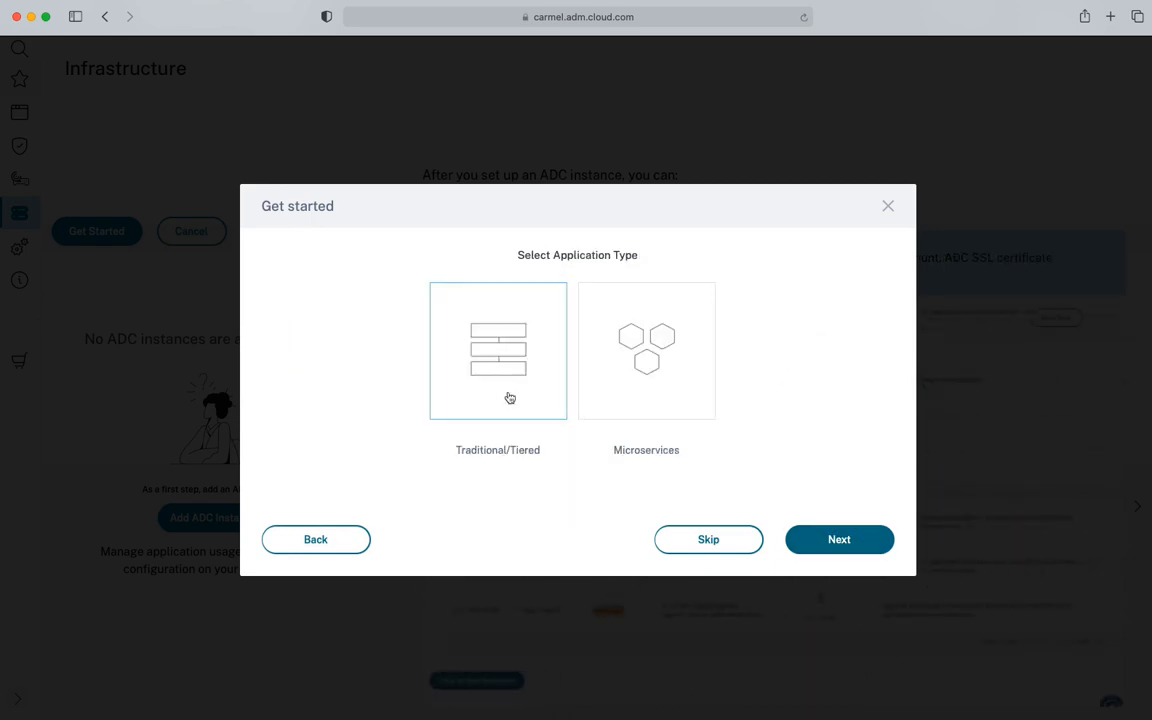
pyautogui.click(848, 542)
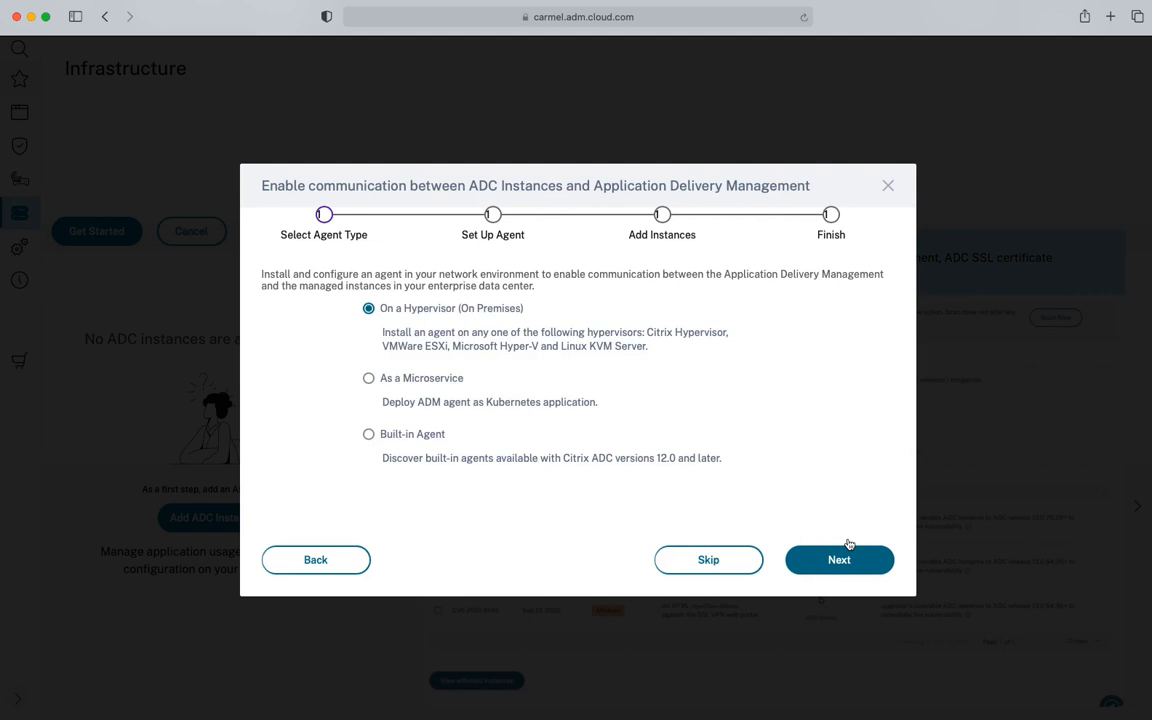
pyautogui.click(395, 311)
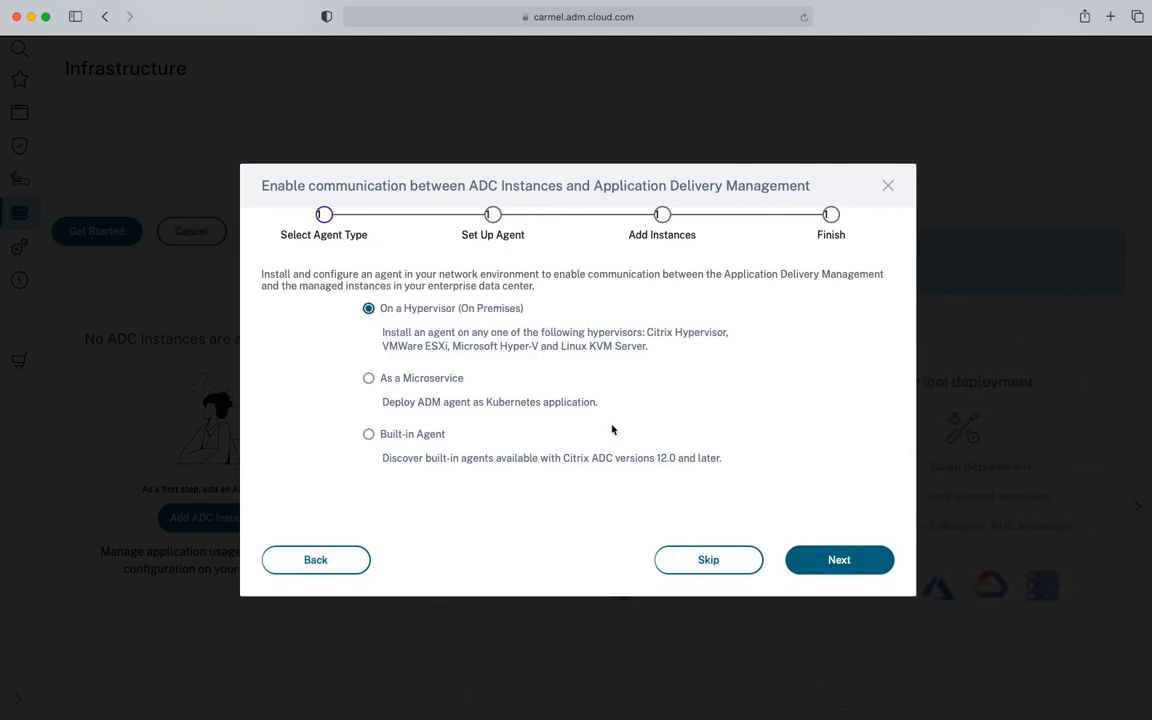
pyautogui.click(843, 561)
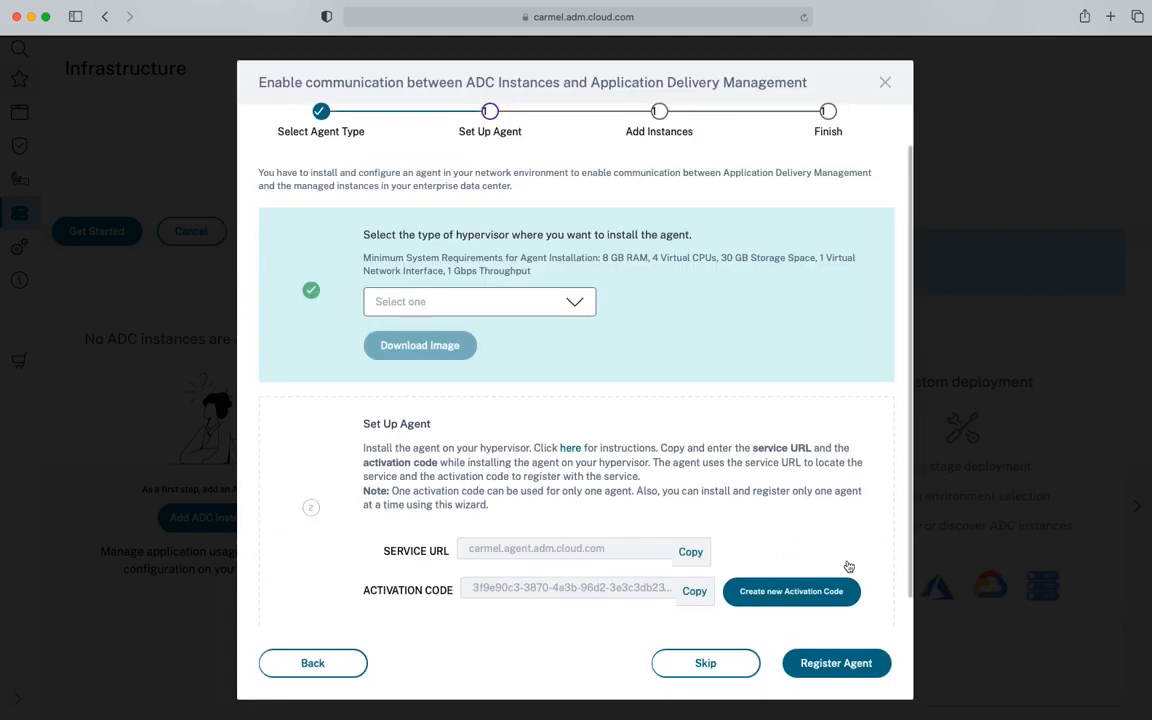
# Select VMware ESXi as the agent hypervisor and download the agent image
pyautogui.click(588, 304)
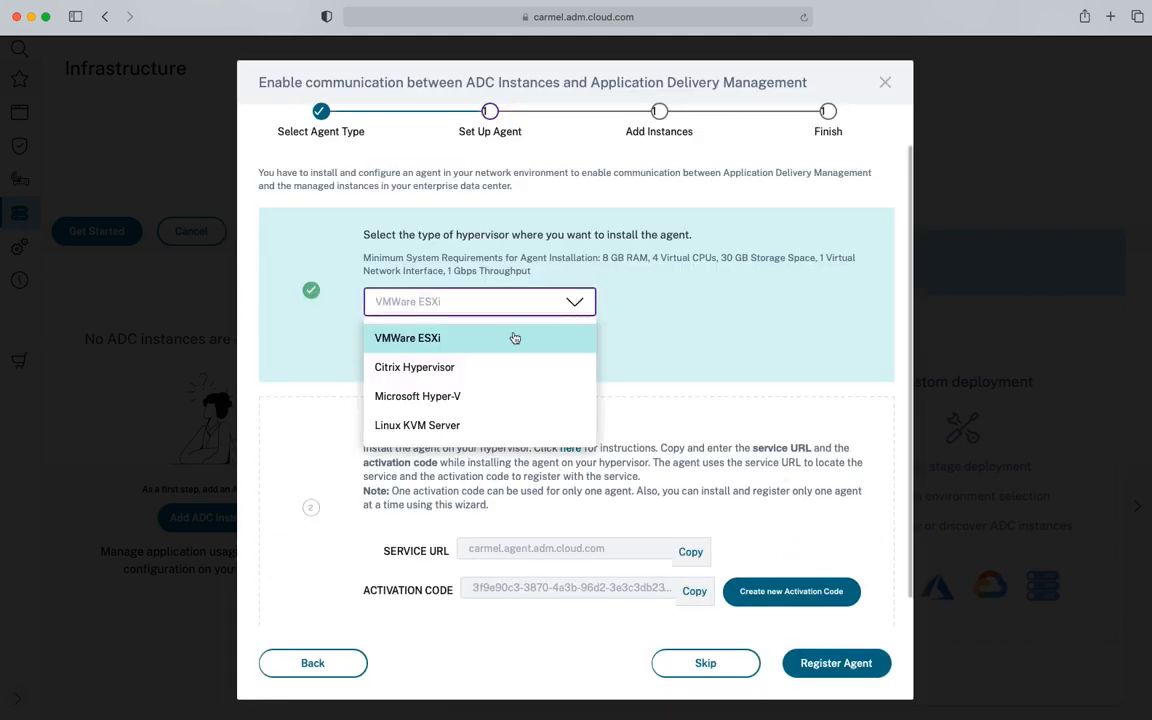
pyautogui.click(521, 343)
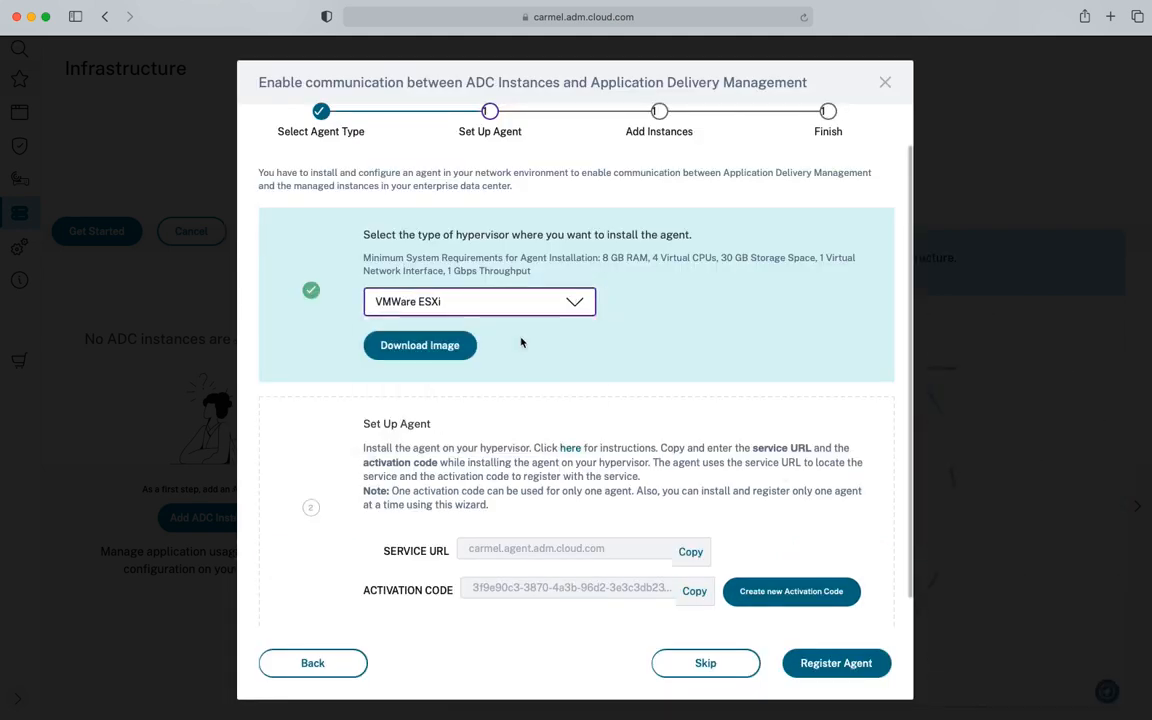
pyautogui.click(447, 347)
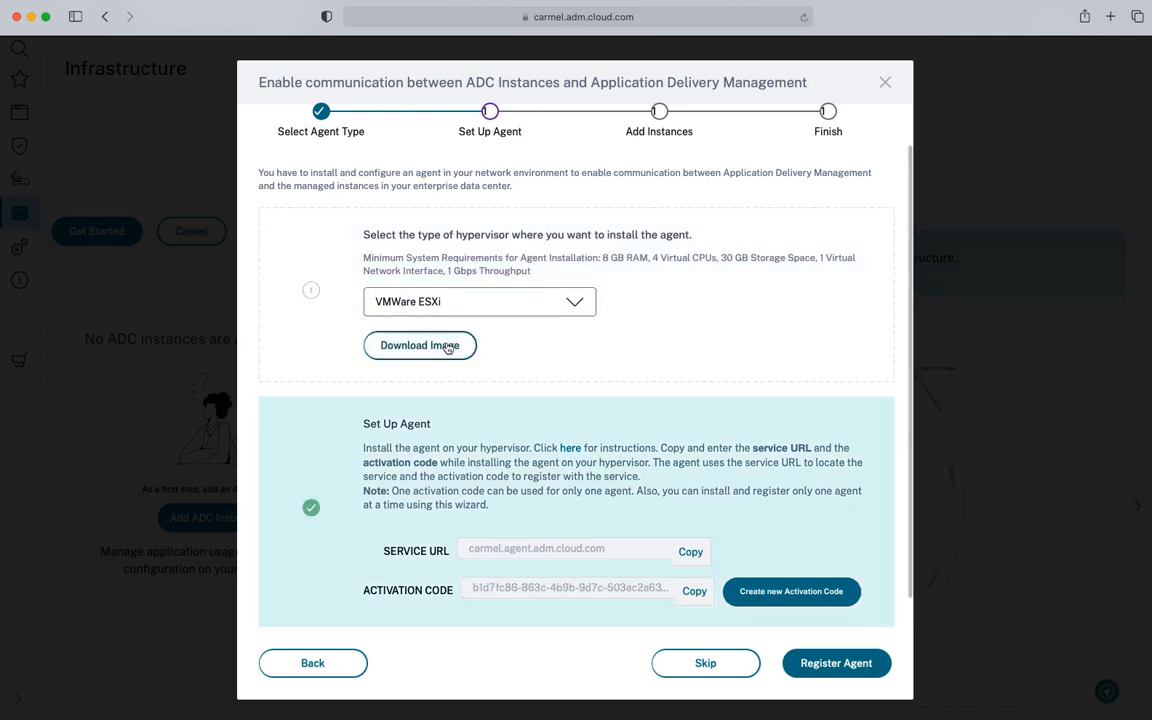
pyautogui.click(1065, 22)
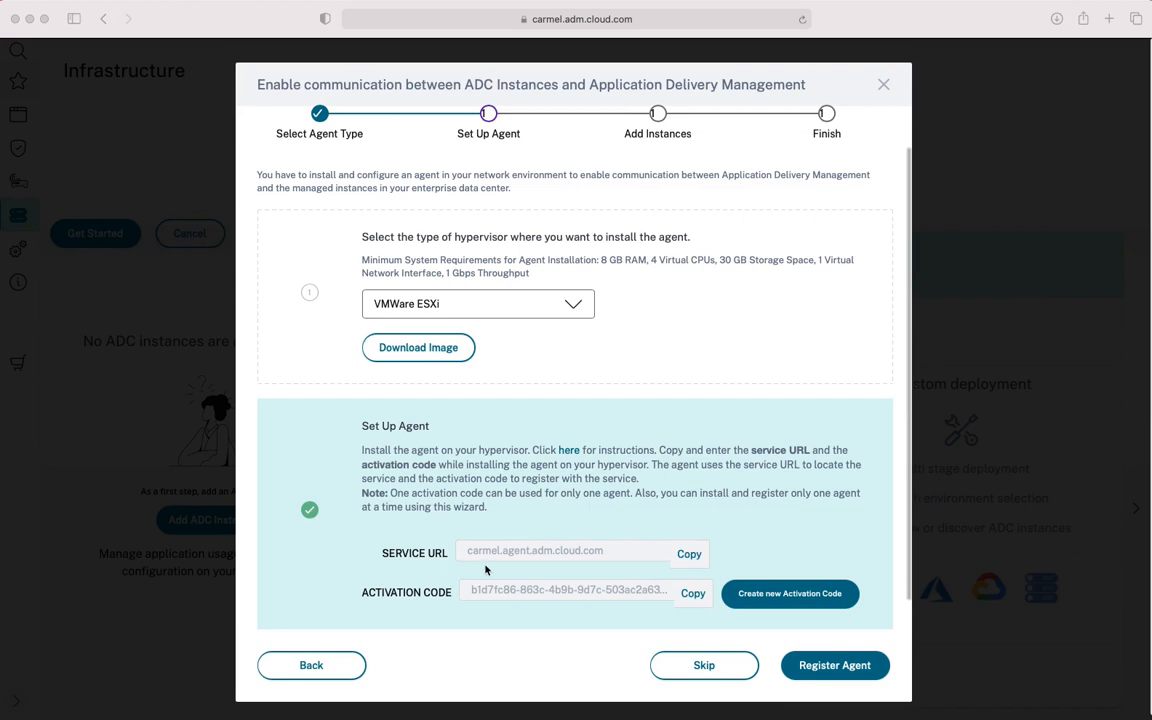
# Copy the service URL and activation code for agent registration
pyautogui.click(689, 554)
pyautogui.click(690, 558)
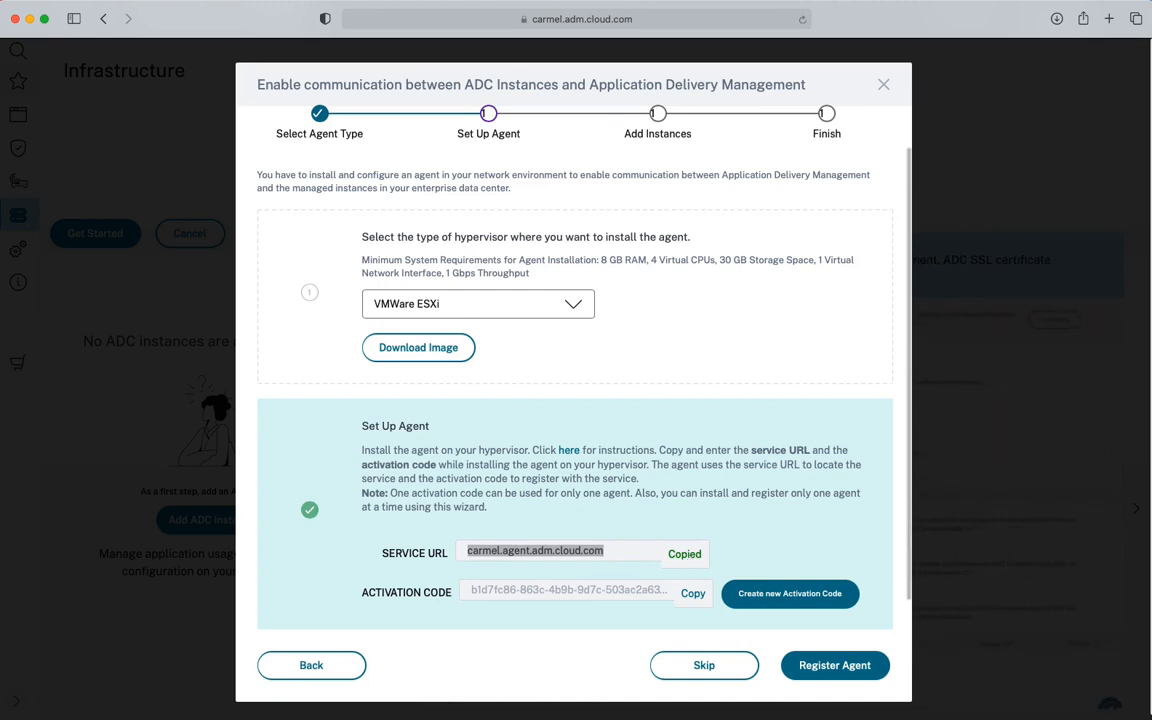
pyautogui.click(689, 594)
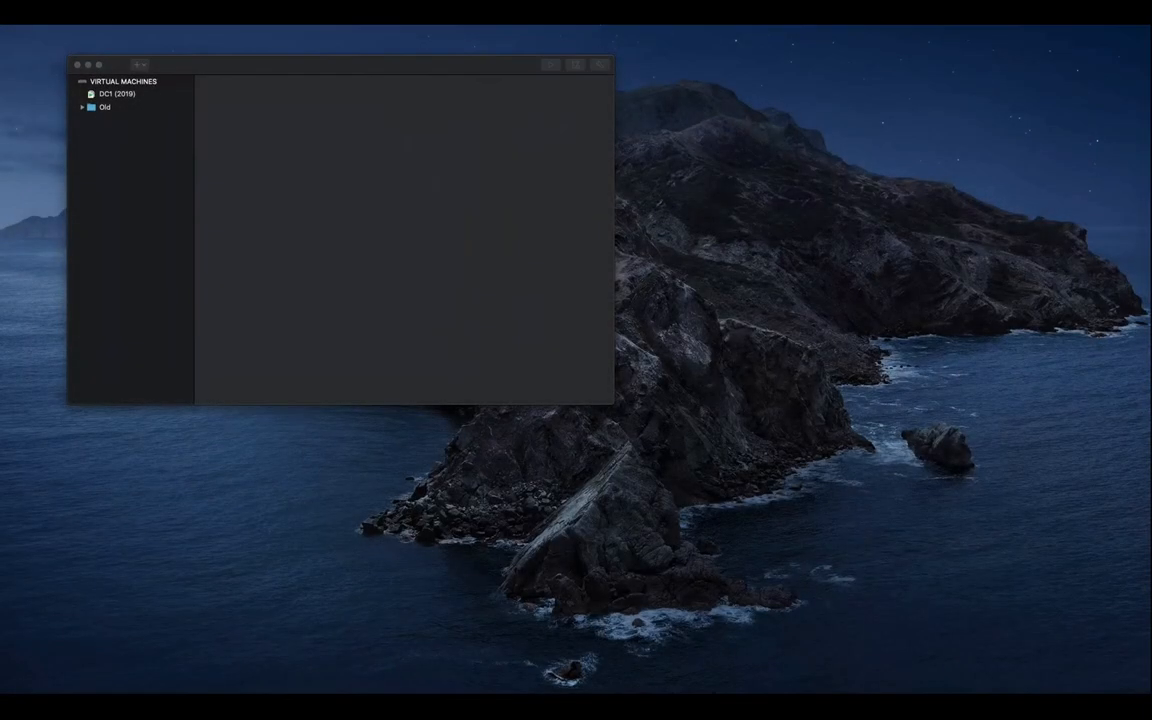
# Extract the downloaded MAS-Agent-ESX.zip on the desktop and open the extracted folder
pyautogui.moveTo(884, 150); pyautogui.dragTo(678, 142)
pyautogui.doubleClick(677, 138)
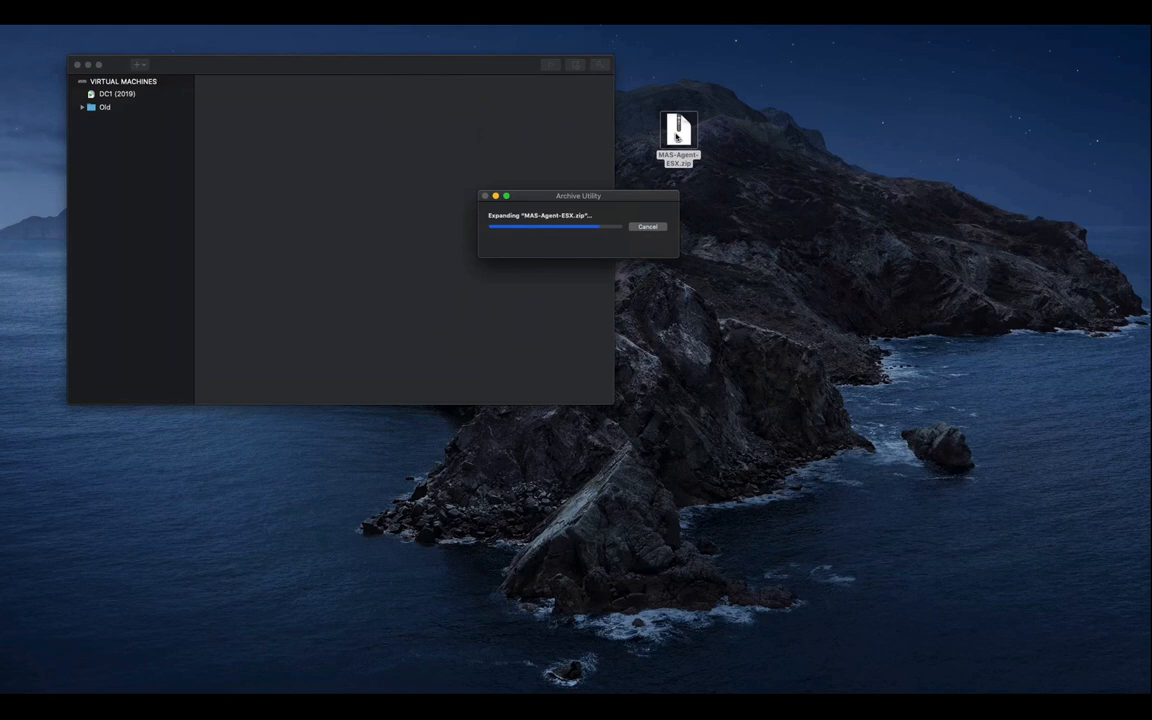
pyautogui.moveTo(676, 137); pyautogui.dragTo(750, 137)
pyautogui.doubleClick(750, 137)
# Import the agent OVF as MASAGENT-ESX-13.1-14.27 and open its settings
pyautogui.doubleClick(854, 471)
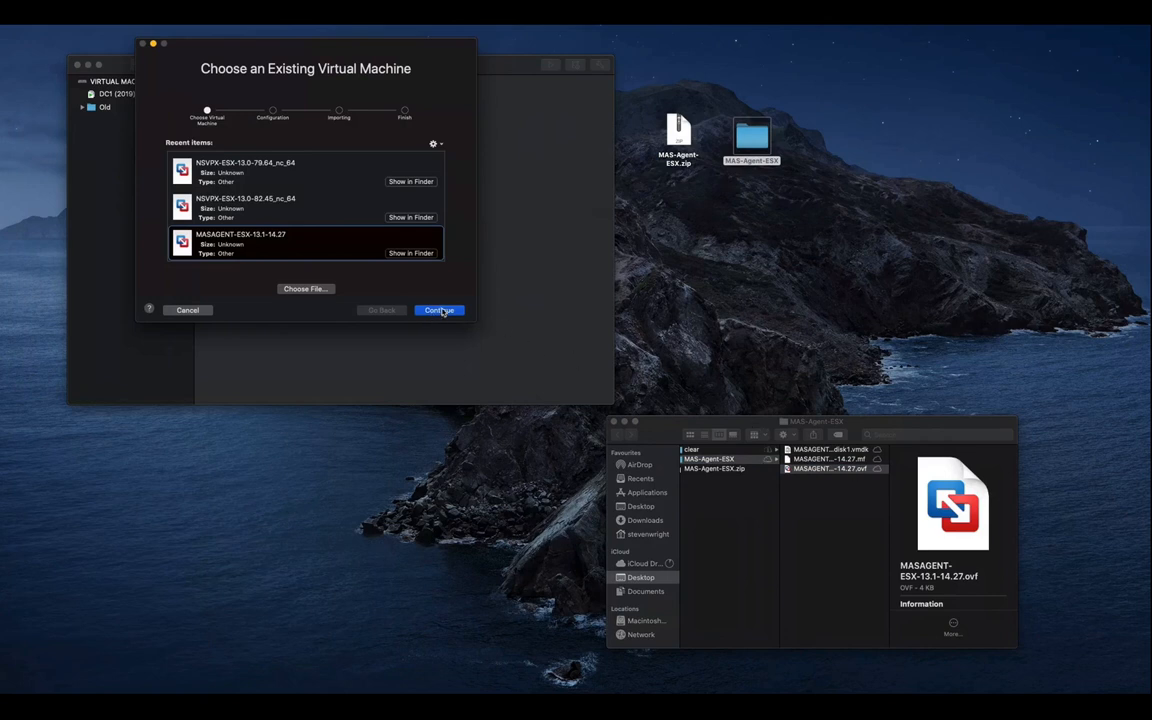
pyautogui.click(442, 311)
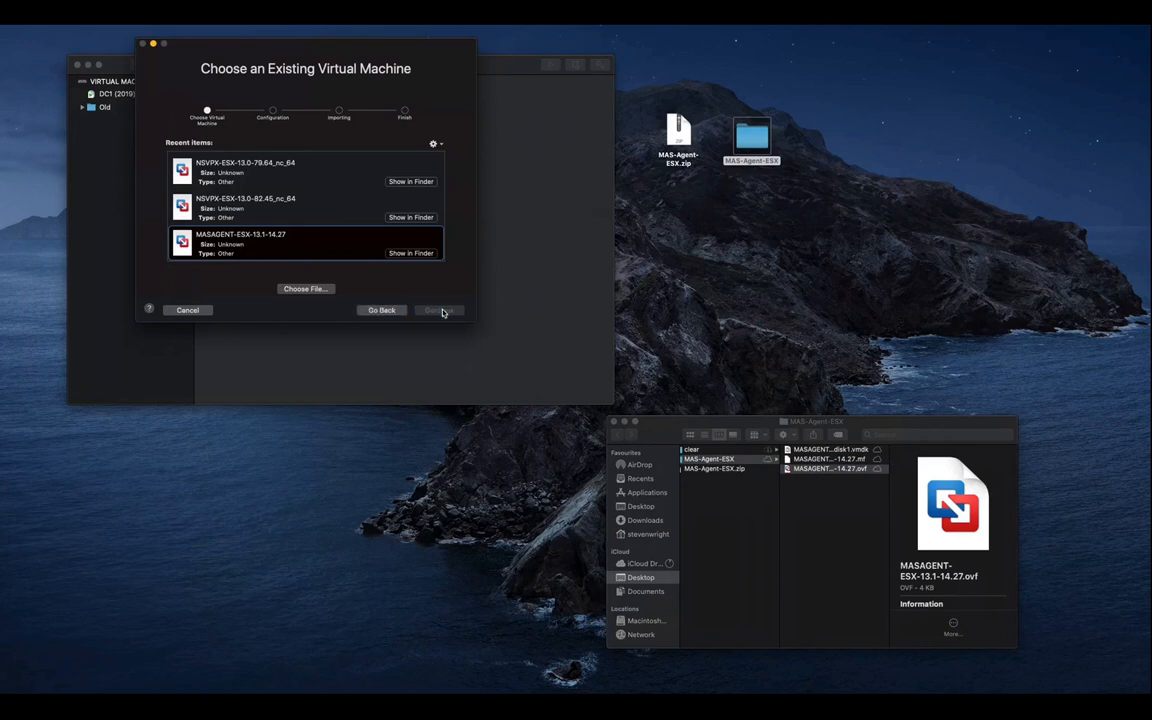
pyautogui.click(400, 166)
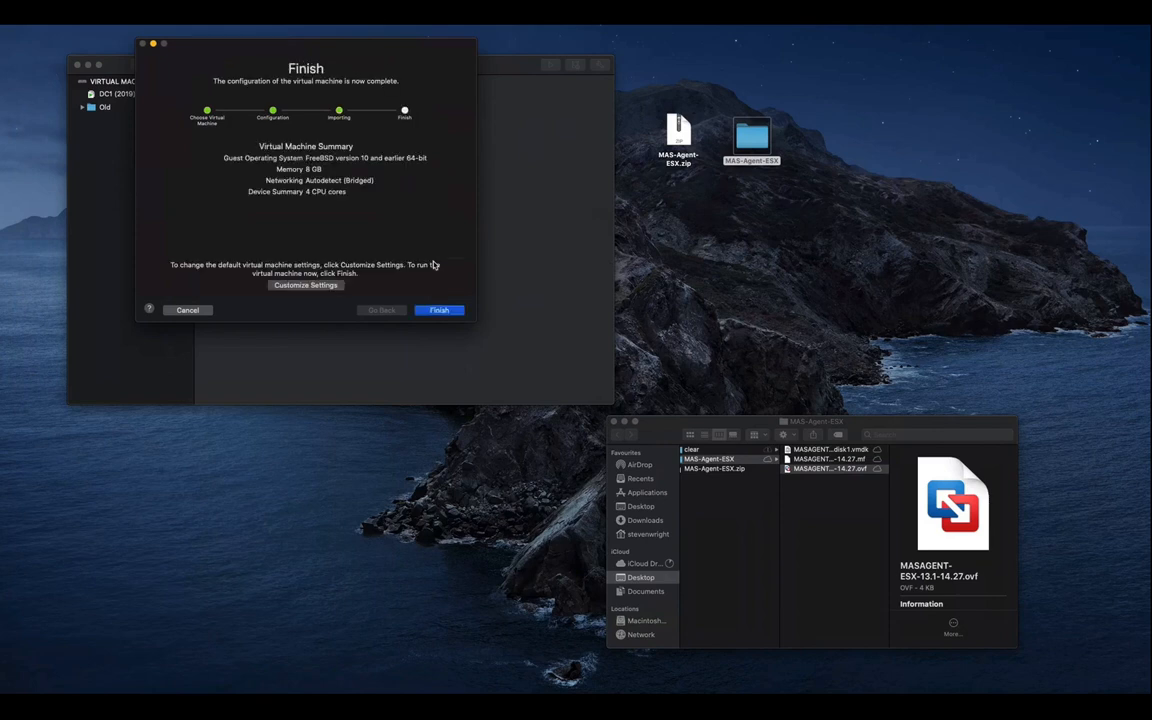
pyautogui.click(306, 285)
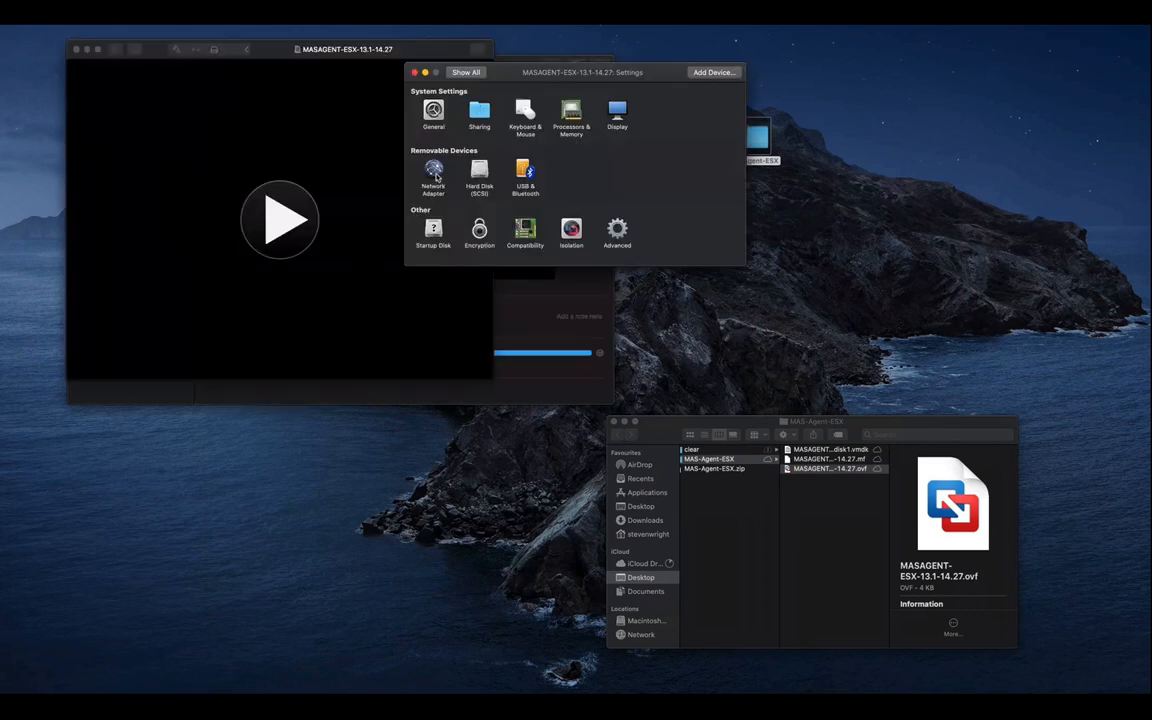
# Bridge the agent VM's network adapter to Ethernet, review processors and memory, and power it on
pyautogui.click(434, 179)
pyautogui.click(485, 179)
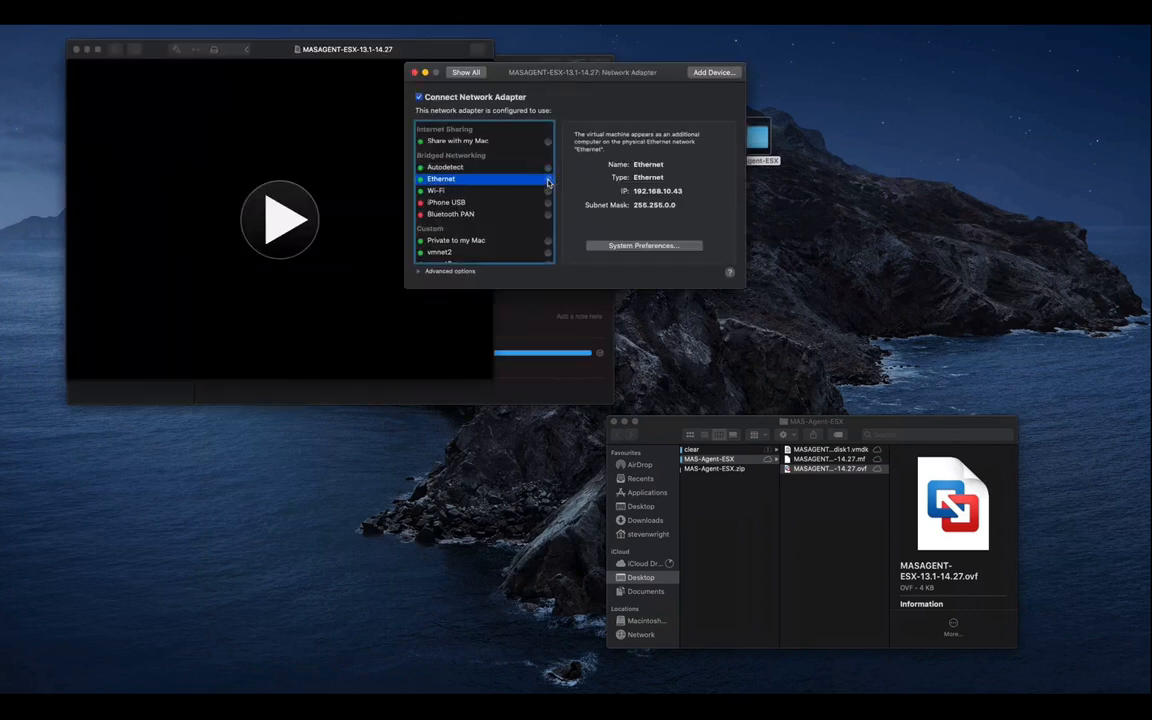
pyautogui.click(465, 72)
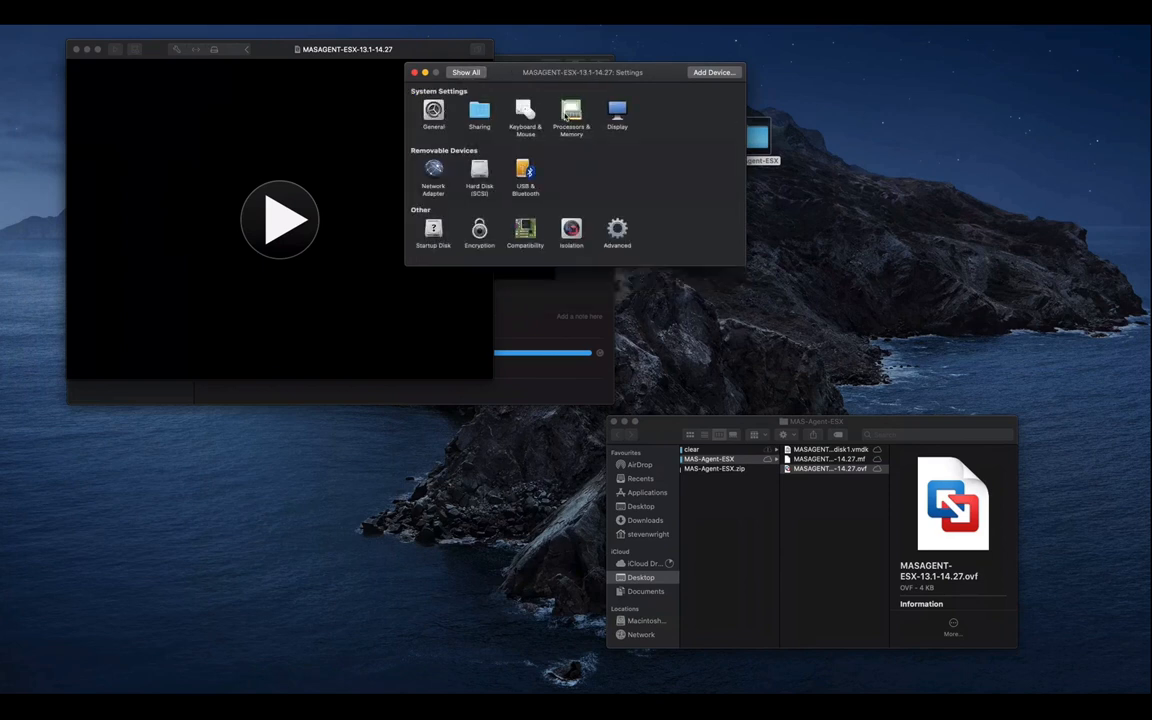
pyautogui.click(566, 114)
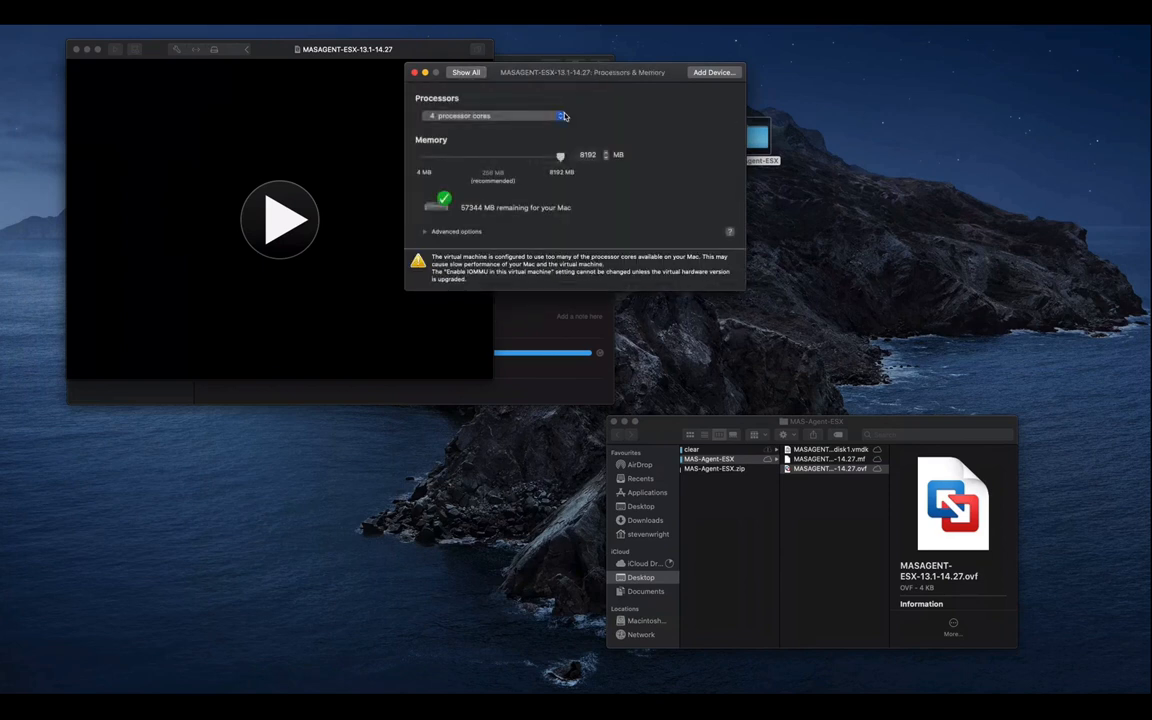
pyautogui.click(415, 72)
pyautogui.click(275, 205)
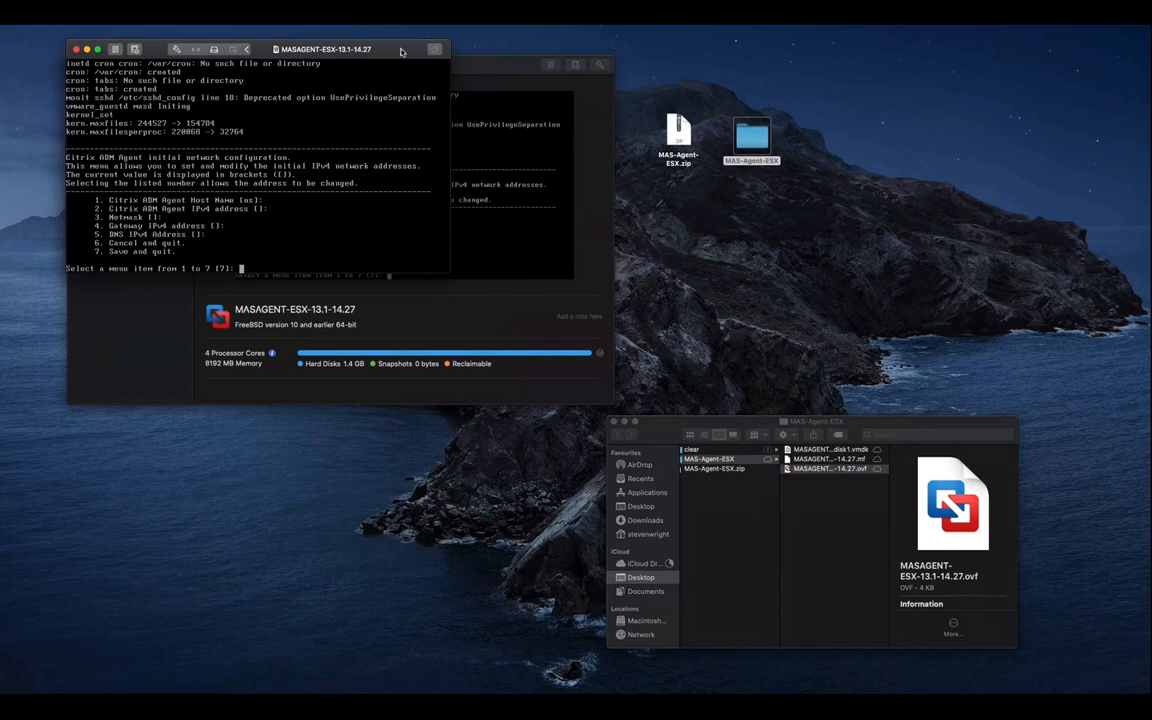
# Set the agent's IPv4 address to 192.168.6.20 and netmask to 255.255.0.0
pyautogui.write('2')
pyautogui.press('Return')
pyautogui.write('192.168.')
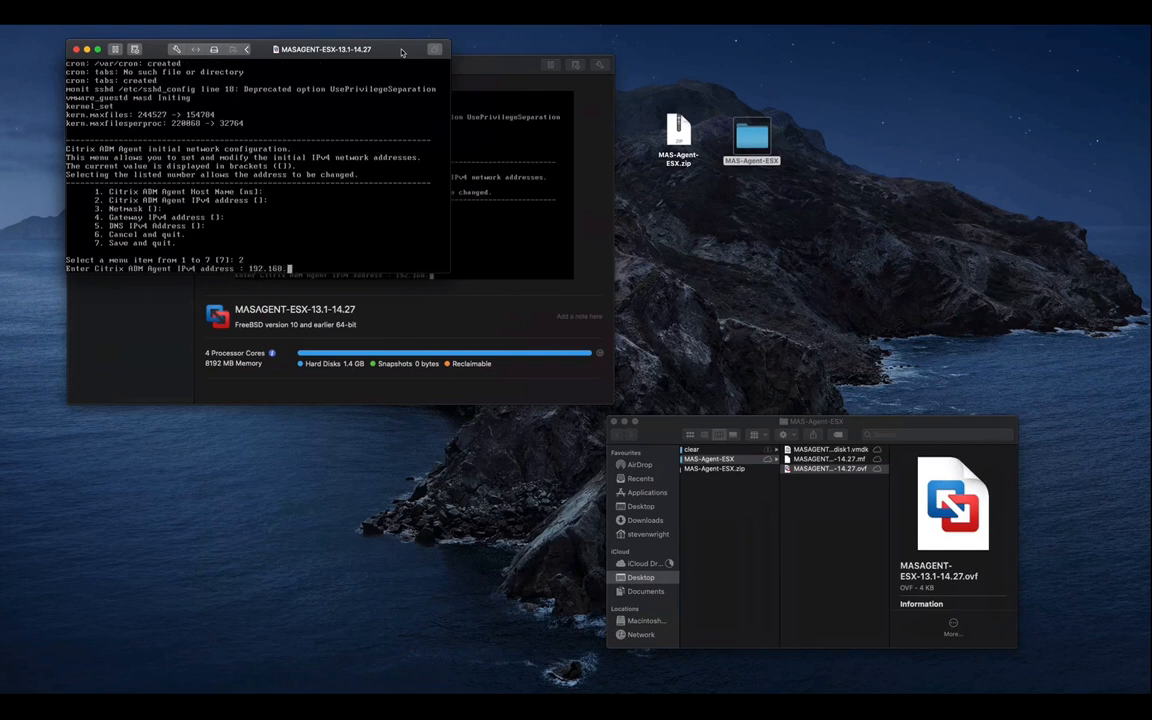
pyautogui.write('6.20')
pyautogui.press('Return')
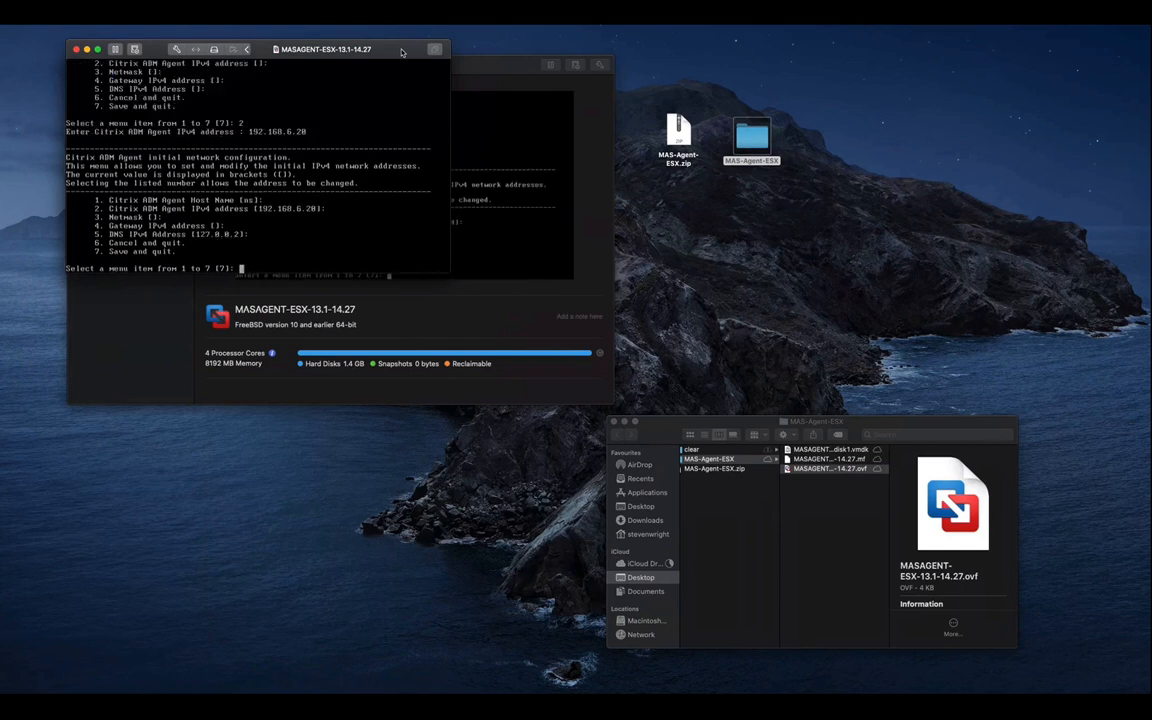
pyautogui.write('3')
pyautogui.press('Return')
pyautogui.write('255.')
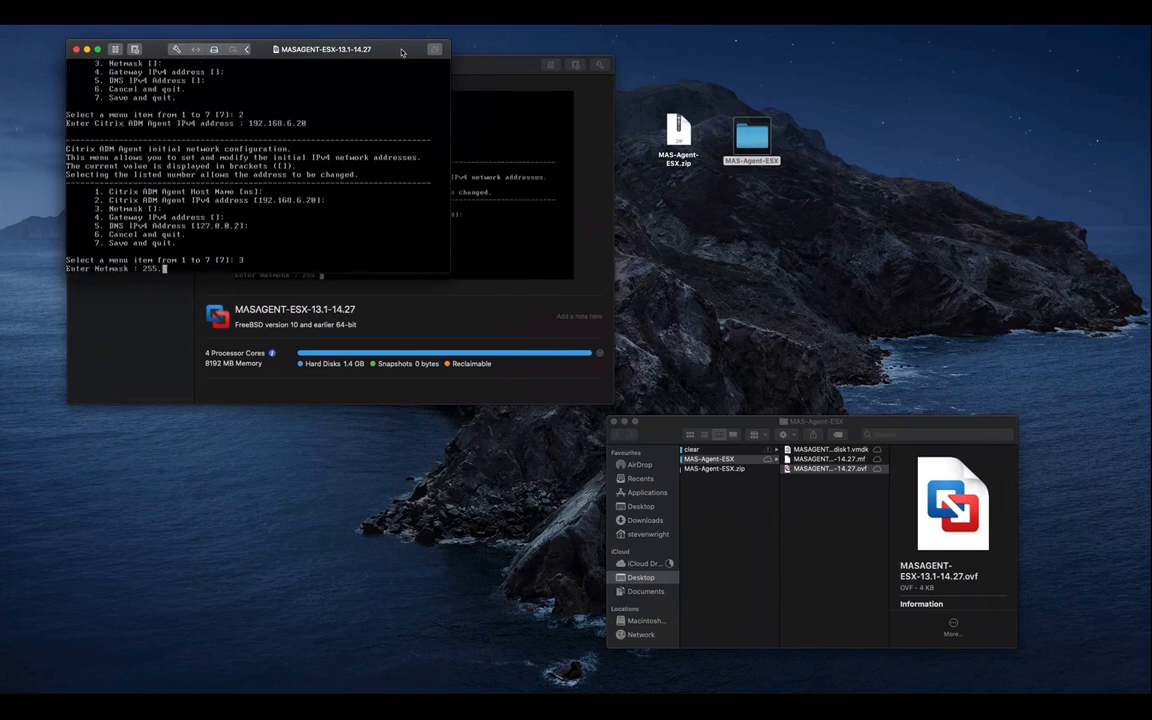
pyautogui.write('255.0.0')
pyautogui.press('Return')
# Set gateway 192.168.1.1 and DNS 8.8.8.8, then save and quit the network menu
pyautogui.write('4')
pyautogui.press('Return')
pyautogui.write('192.168.1.1')
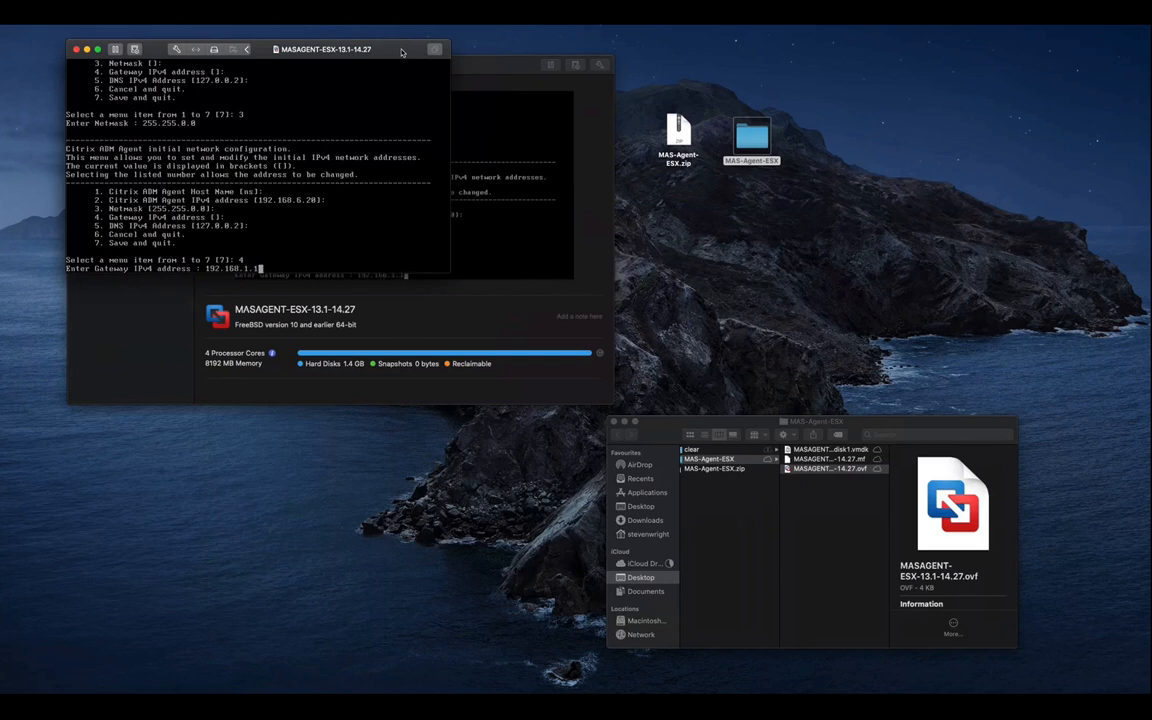
pyautogui.press('Return')
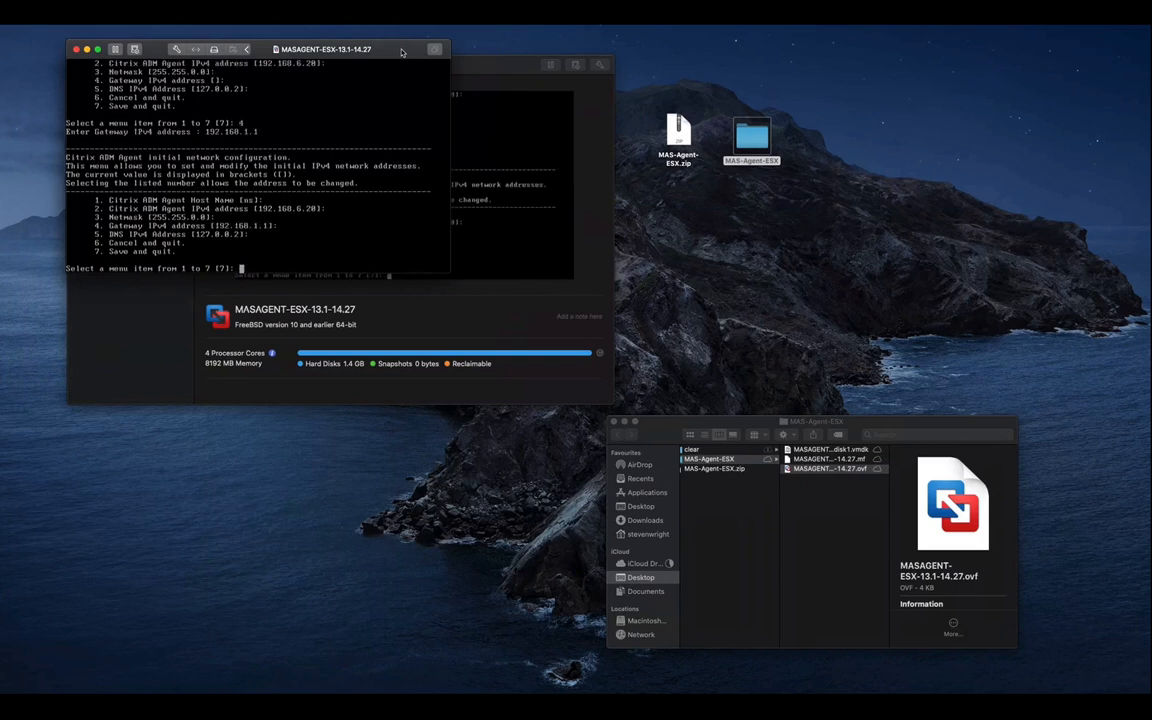
pyautogui.write('5')
pyautogui.press('Return')
pyautogui.write('0.0.0.0')
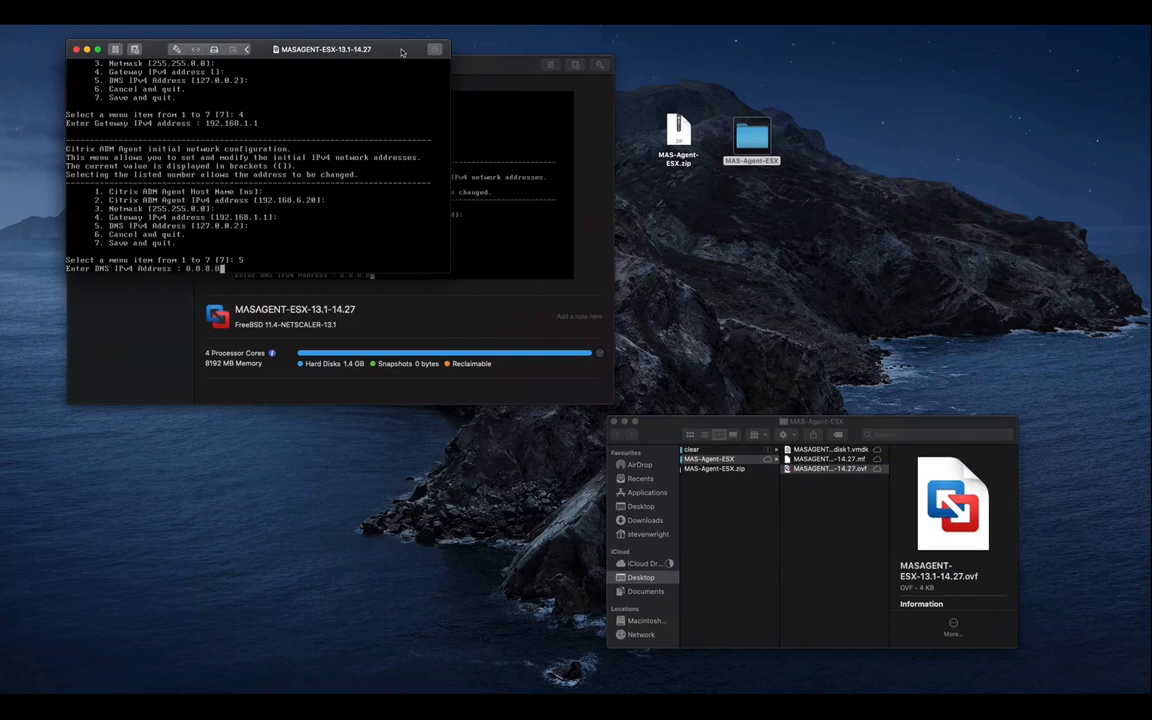
pyautogui.press('Return')
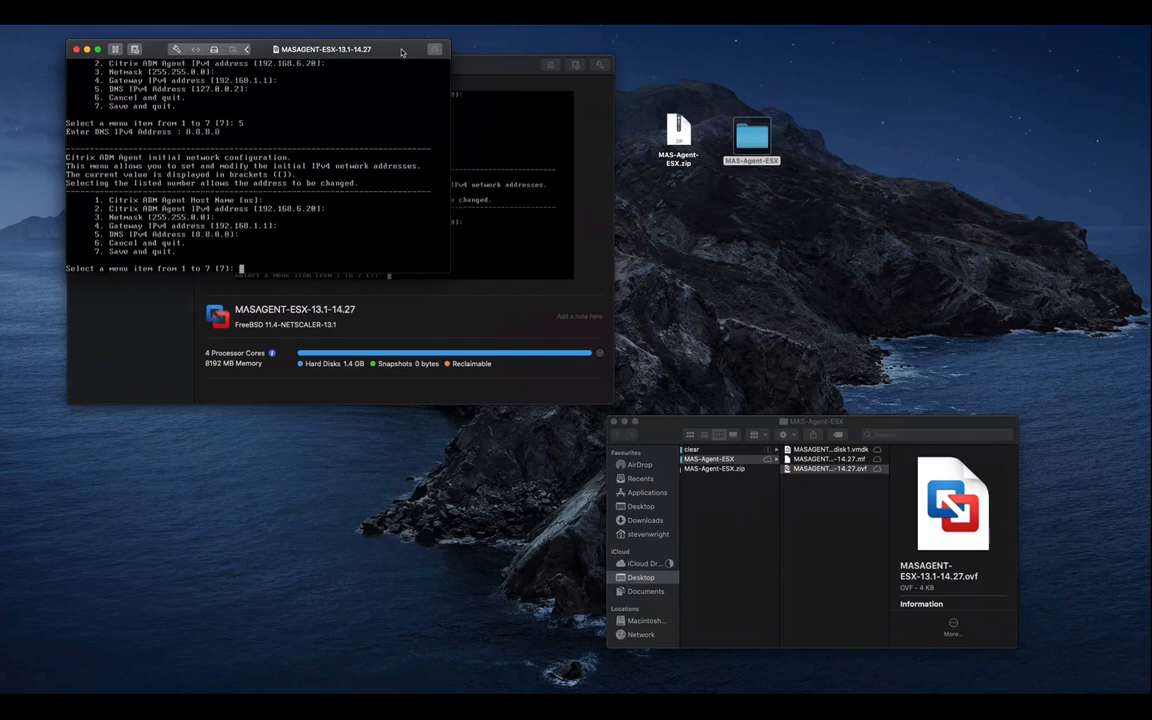
pyautogui.write('7')
pyautogui.press('Return')
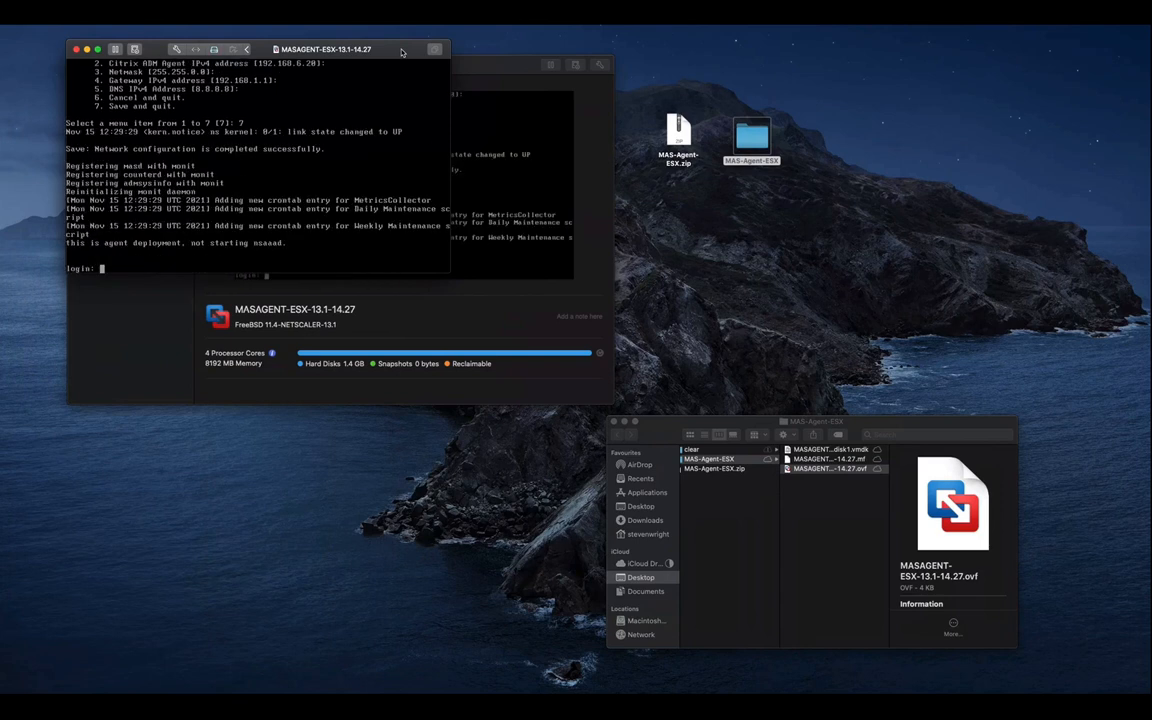
# Log in to the agent console as nsrecover
pyautogui.write('nsroot')
pyautogui.press('BackSpace')
pyautogui.press('BackSpace')
pyautogui.press('BackSpace')
pyautogui.write('evov')
pyautogui.press('BackSpace')
pyautogui.press('BackSpace')
pyautogui.write('over')
pyautogui.press('Return')
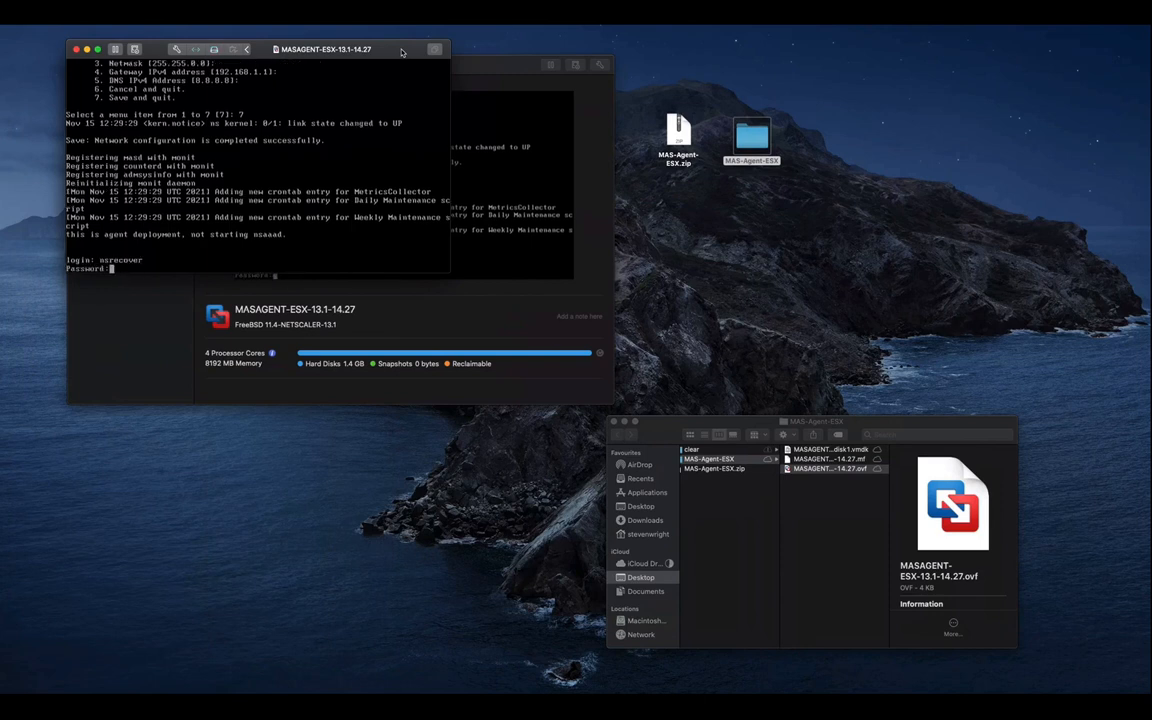
pyautogui.press('Return')
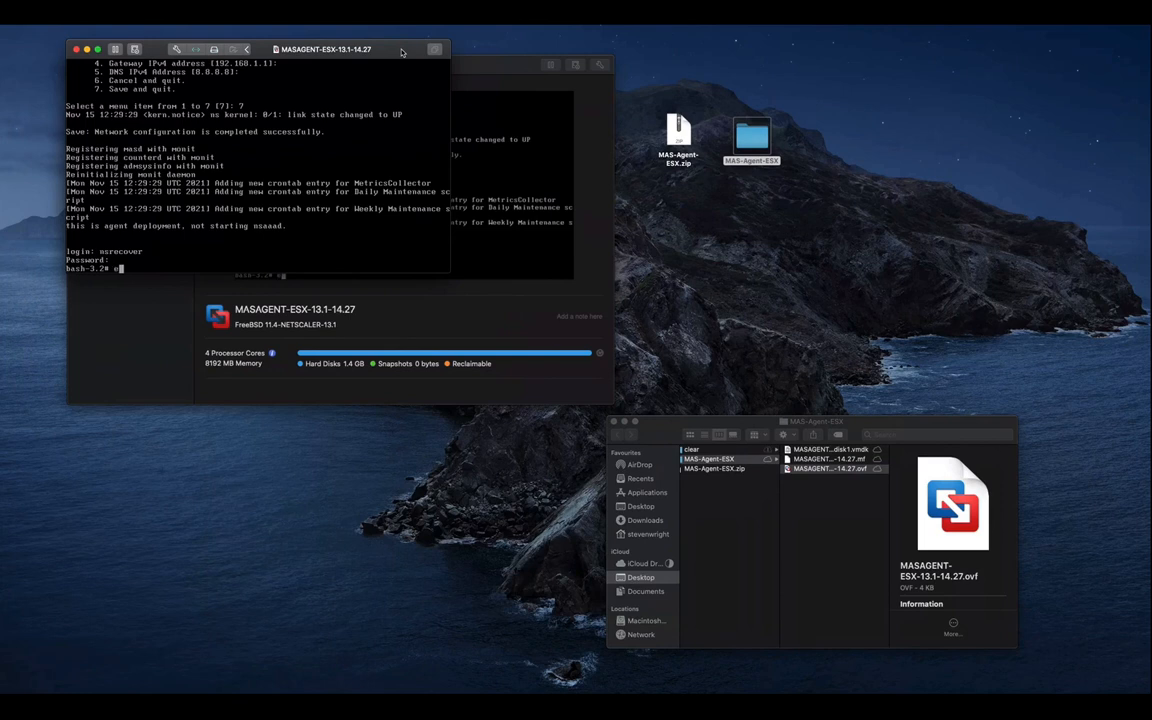
# Run deployment_type.py with the service URL and activation code, set a new agent password, and exit
pyautogui.press('Return')
pyautogui.write('dep')
pyautogui.press('Tab')
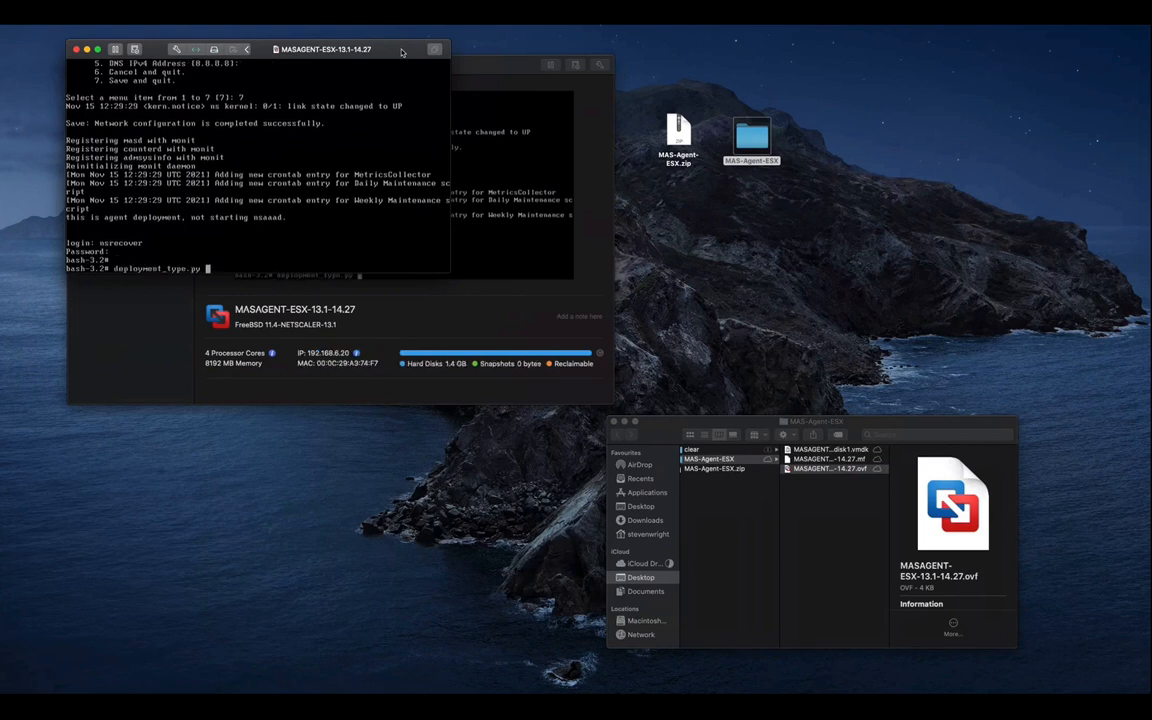
pyautogui.press('Return')
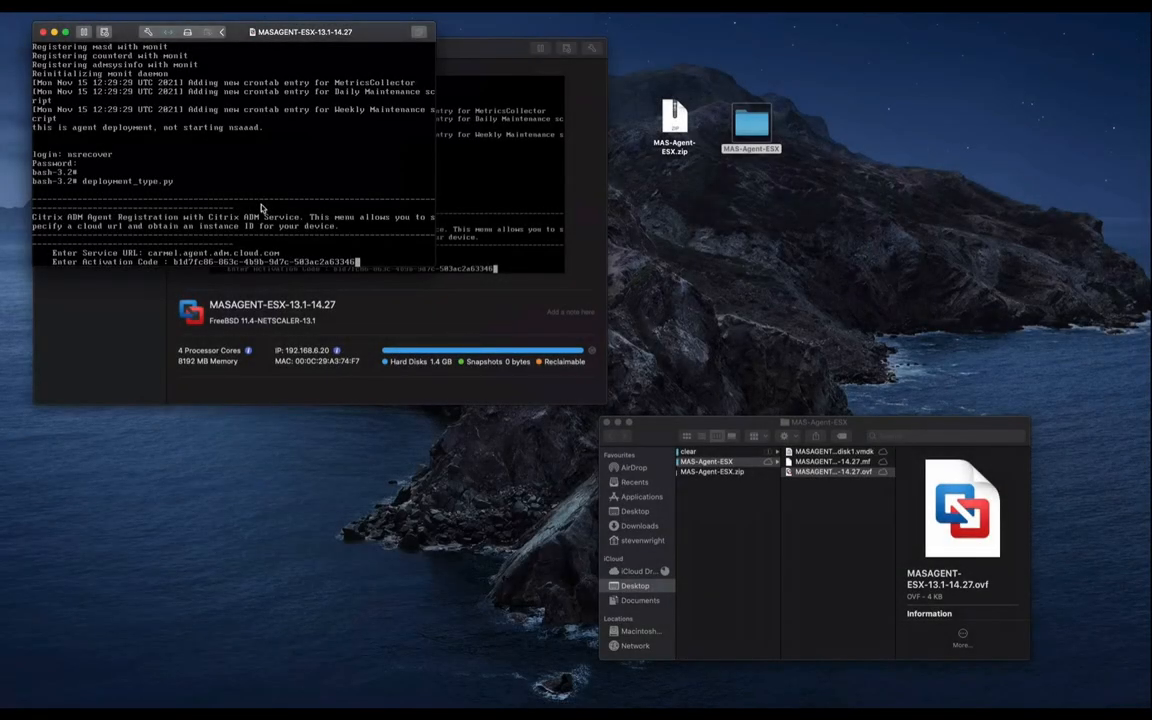
pyautogui.press('Return')
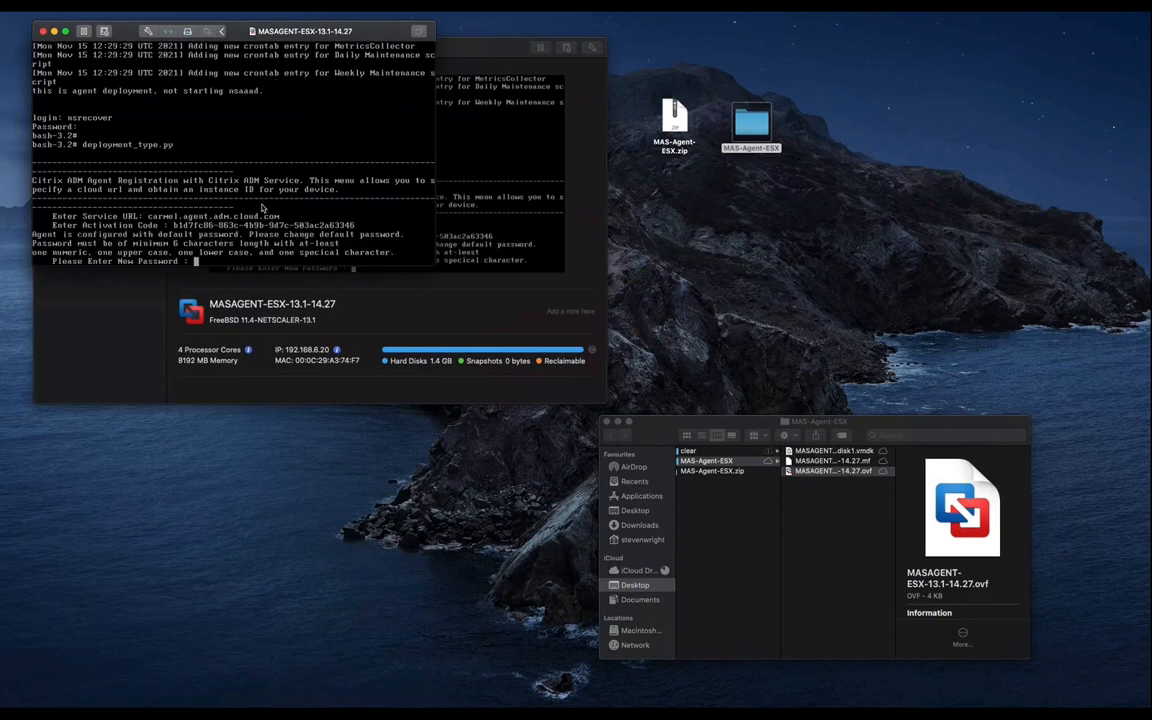
pyautogui.press('Return')
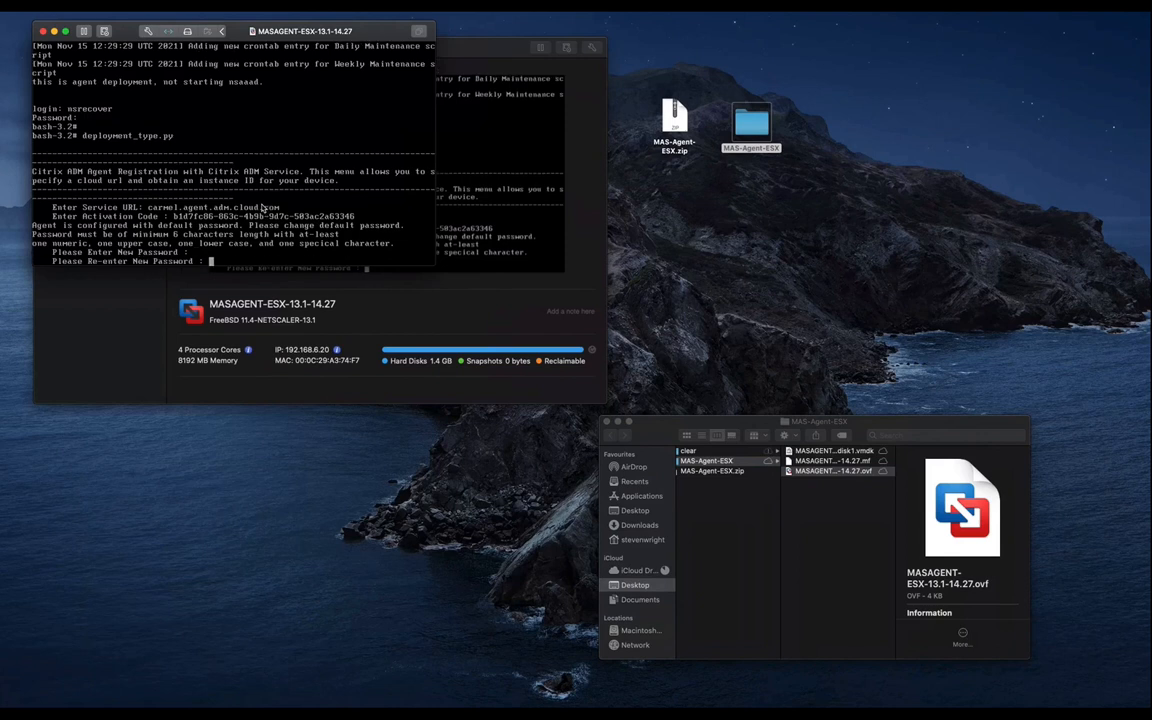
pyautogui.press('Return')
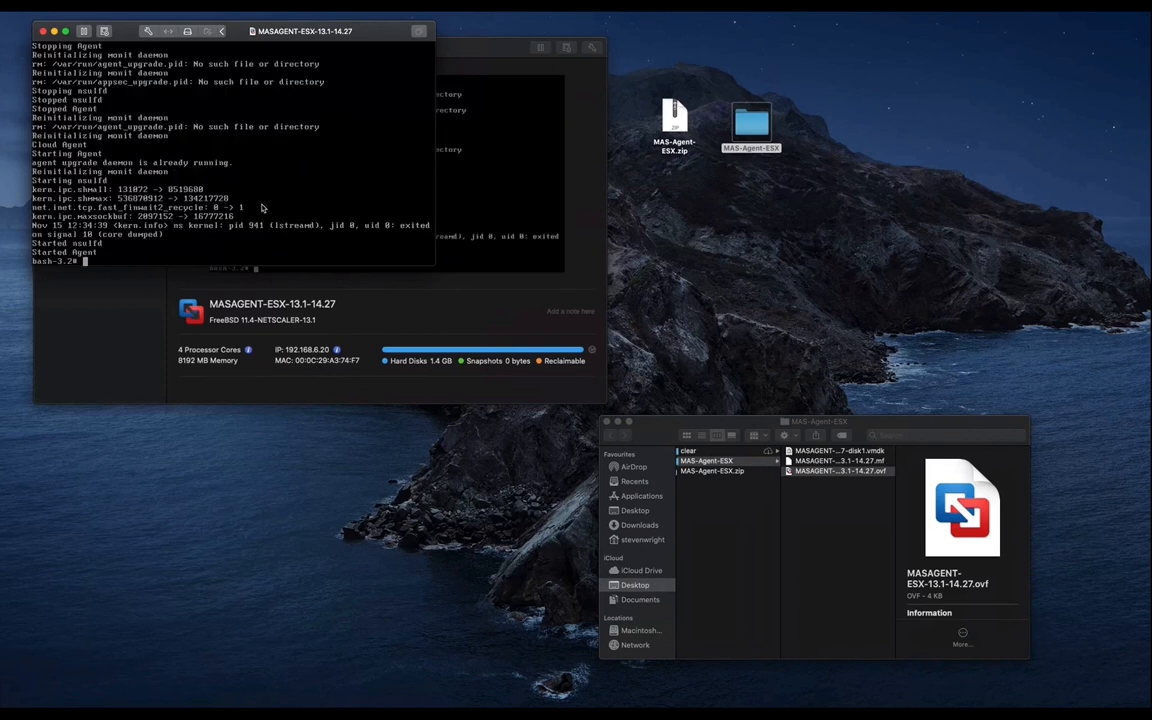
pyautogui.write('exit')
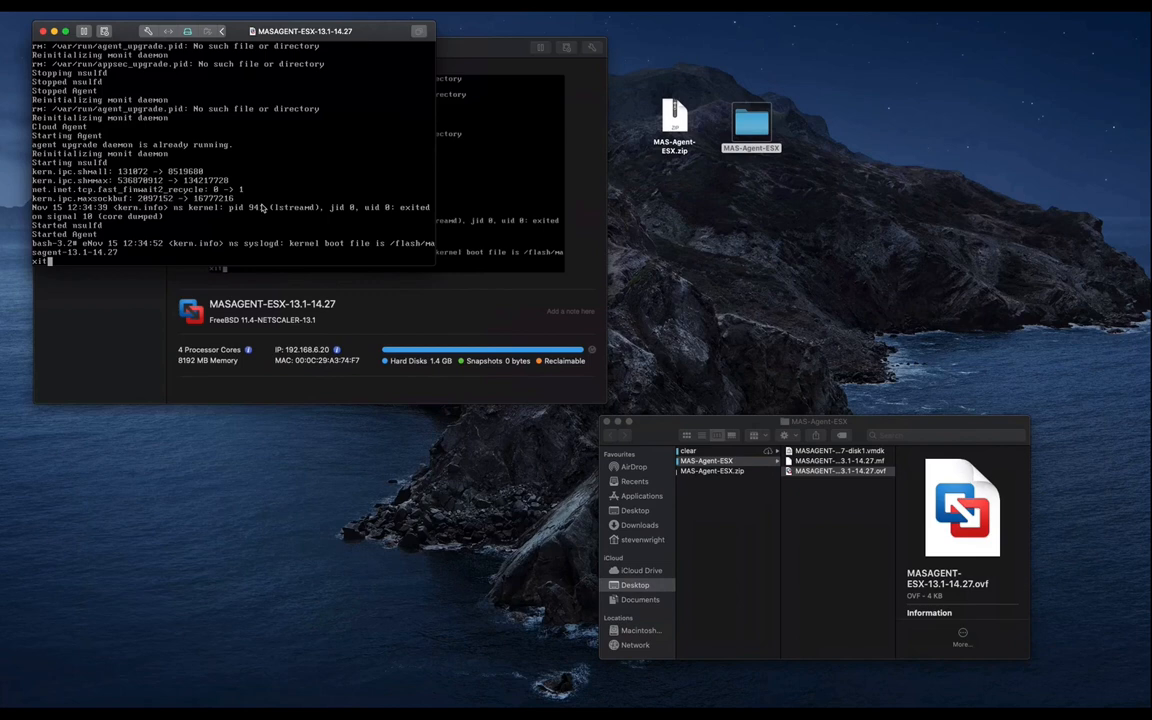
pyautogui.press('Return')
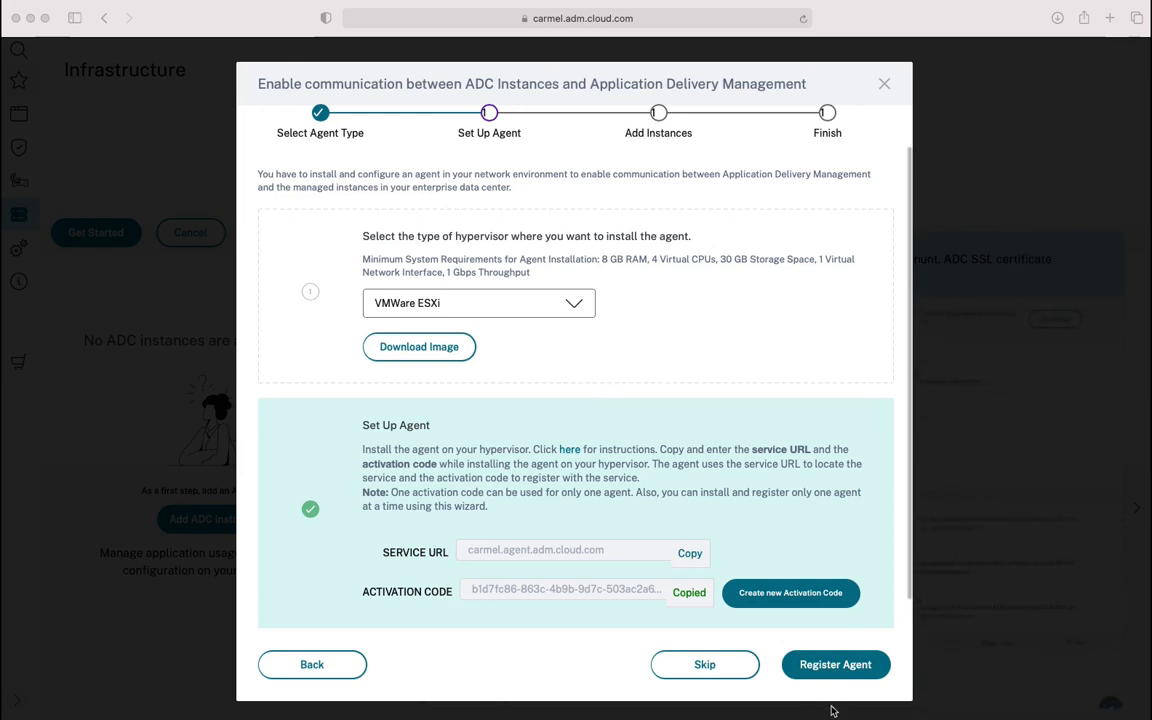
# Register the agent at 192.168.6.20 and choose Citrix ADC (VPX/MPX/CPX) as the instance type
pyautogui.click(818, 672)
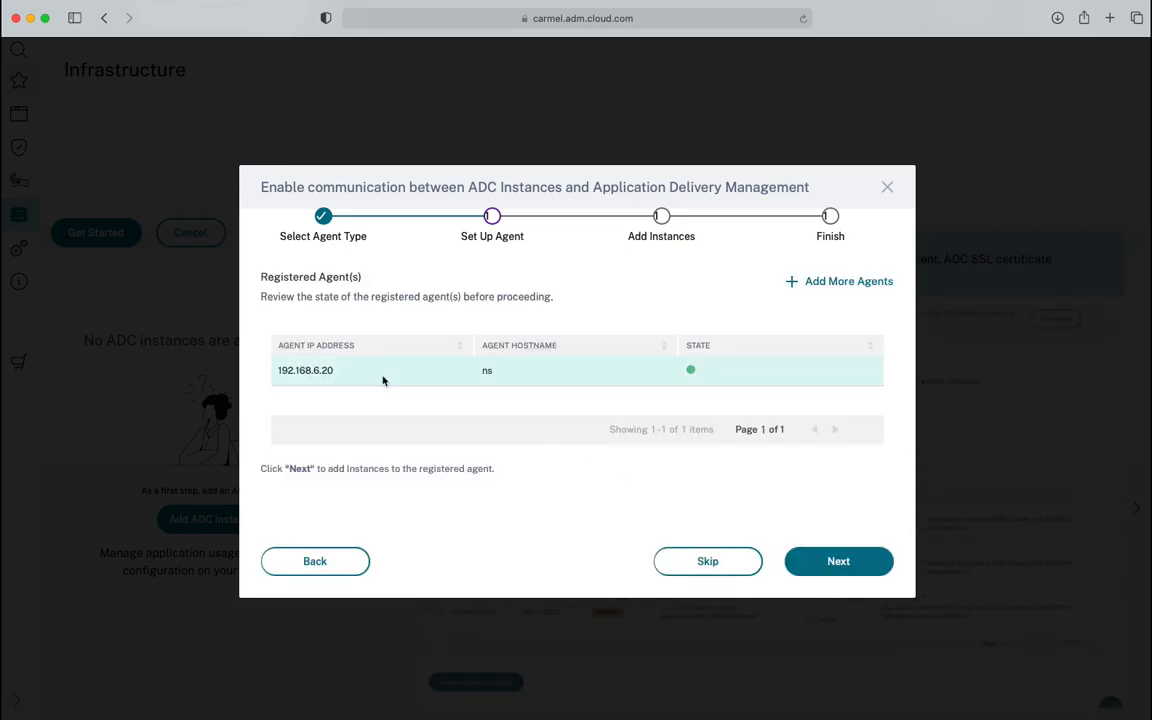
pyautogui.click(826, 564)
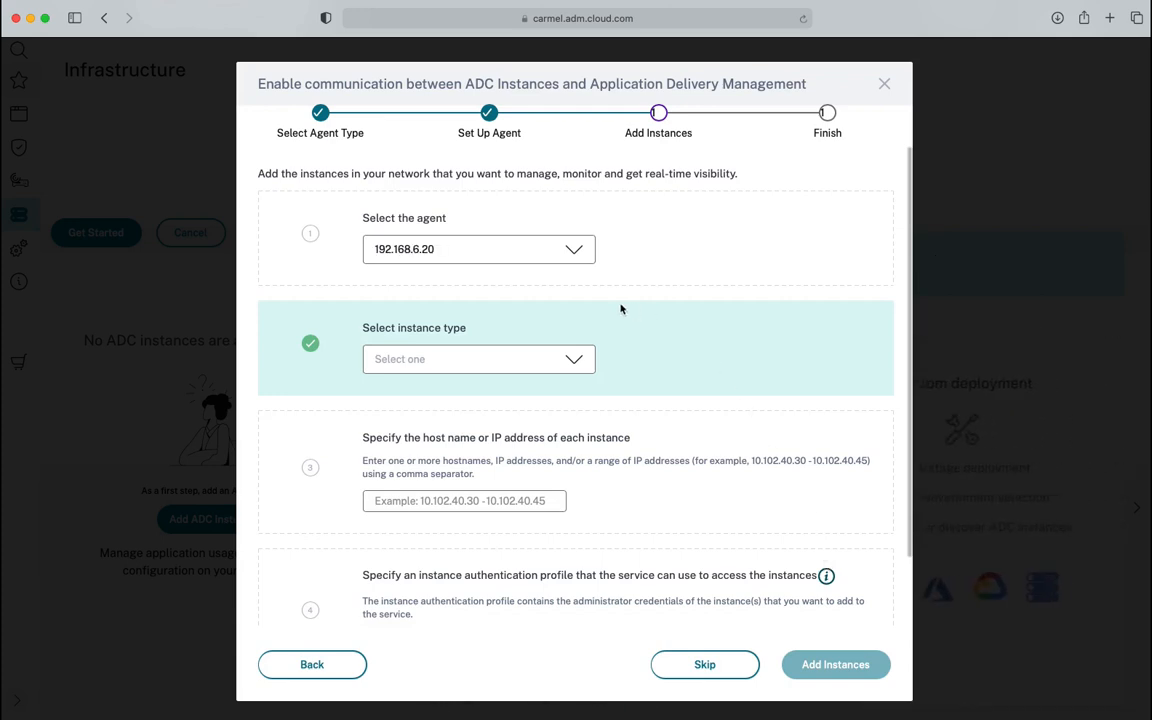
pyautogui.click(574, 362)
pyautogui.click(548, 396)
pyautogui.click(541, 505)
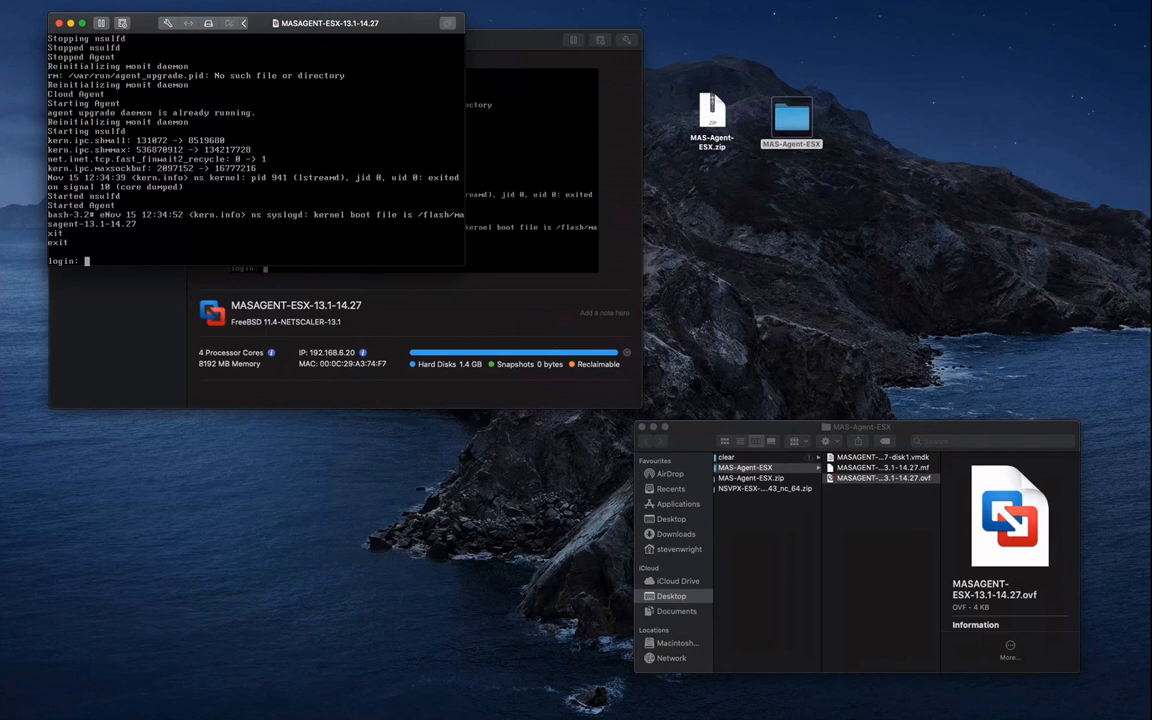
# Extract the NSVPX-ESX-13.1-4.43_nc_64 zip on the desktop and open its .ovf for import
pyautogui.moveTo(938, 152); pyautogui.dragTo(748, 240)
pyautogui.doubleClick(748, 240)
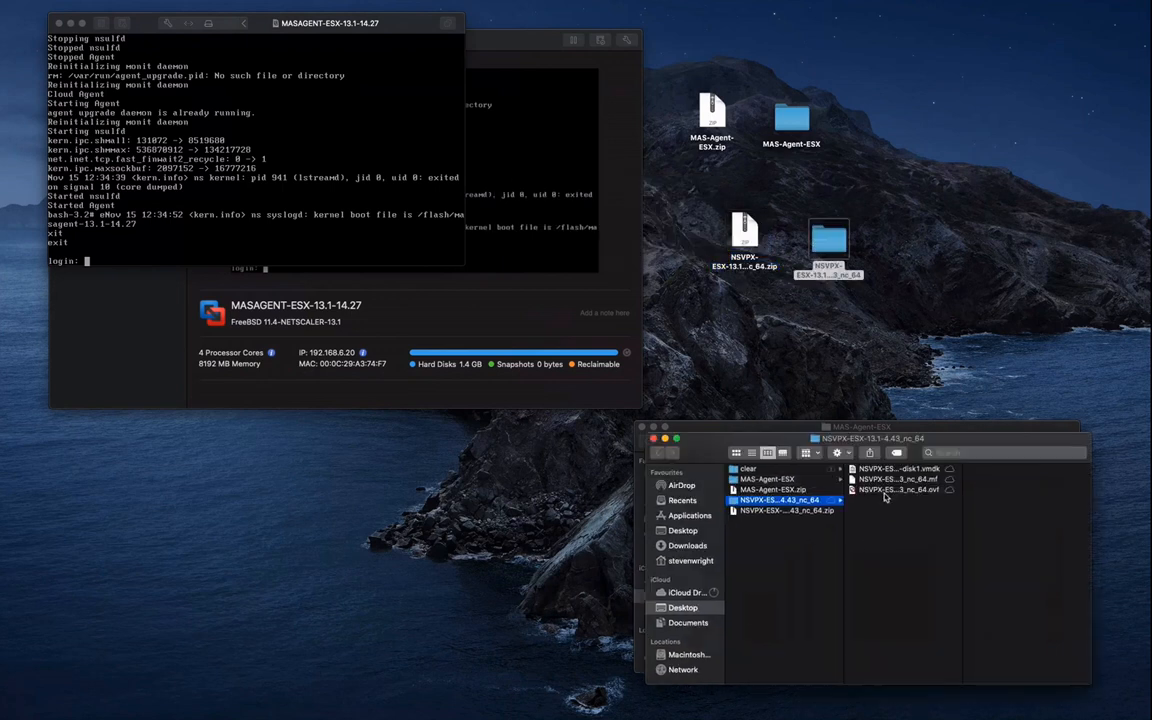
pyautogui.doubleClick(884, 492)
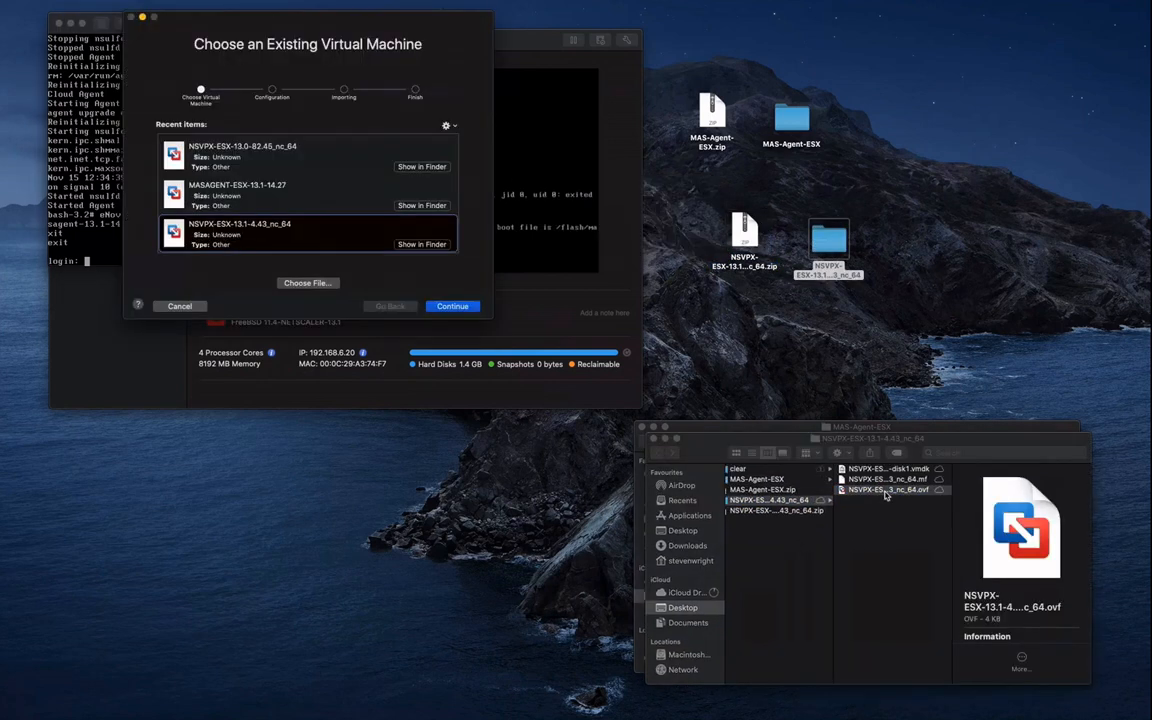
# Import the NSVPX VM and bridge its network adapter to Ethernet
pyautogui.click(452, 306)
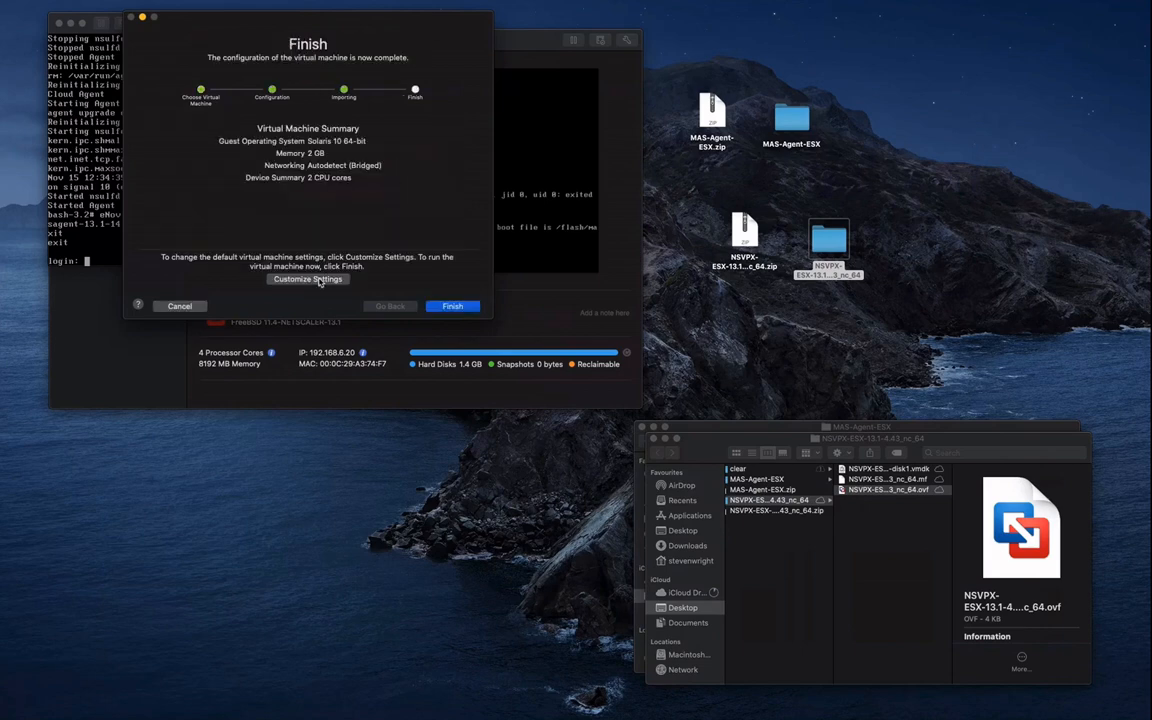
pyautogui.click(320, 280)
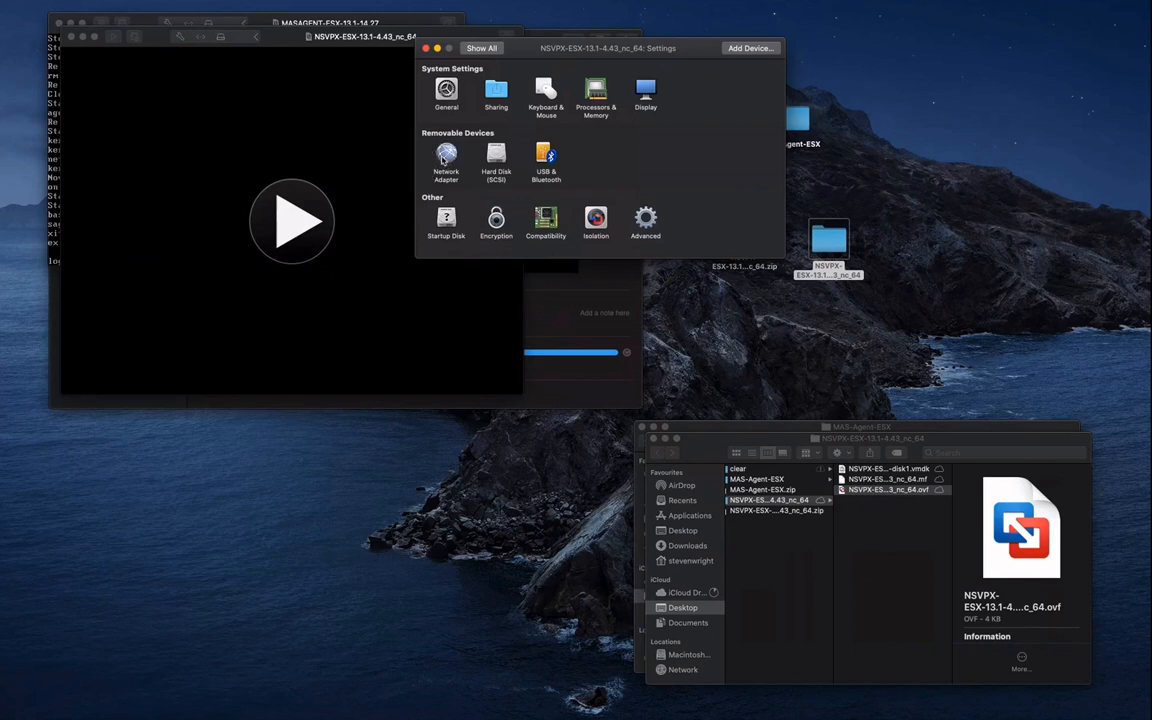
pyautogui.click(398, 150)
pyautogui.click(516, 163)
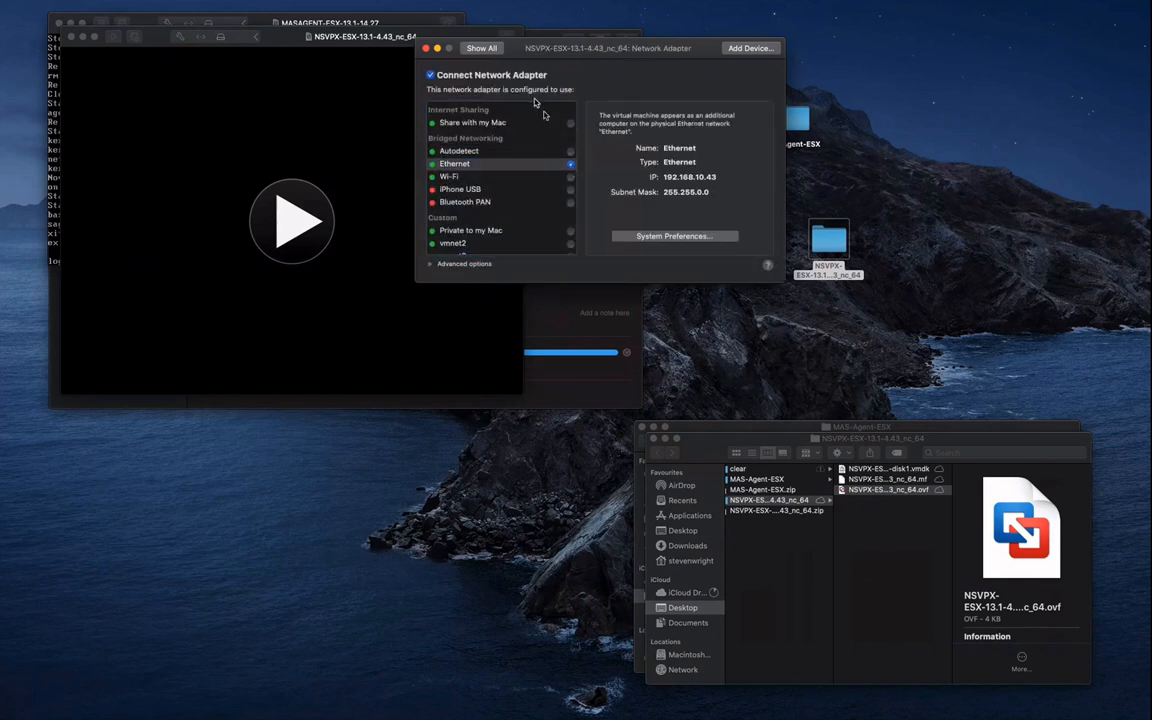
pyautogui.click(486, 51)
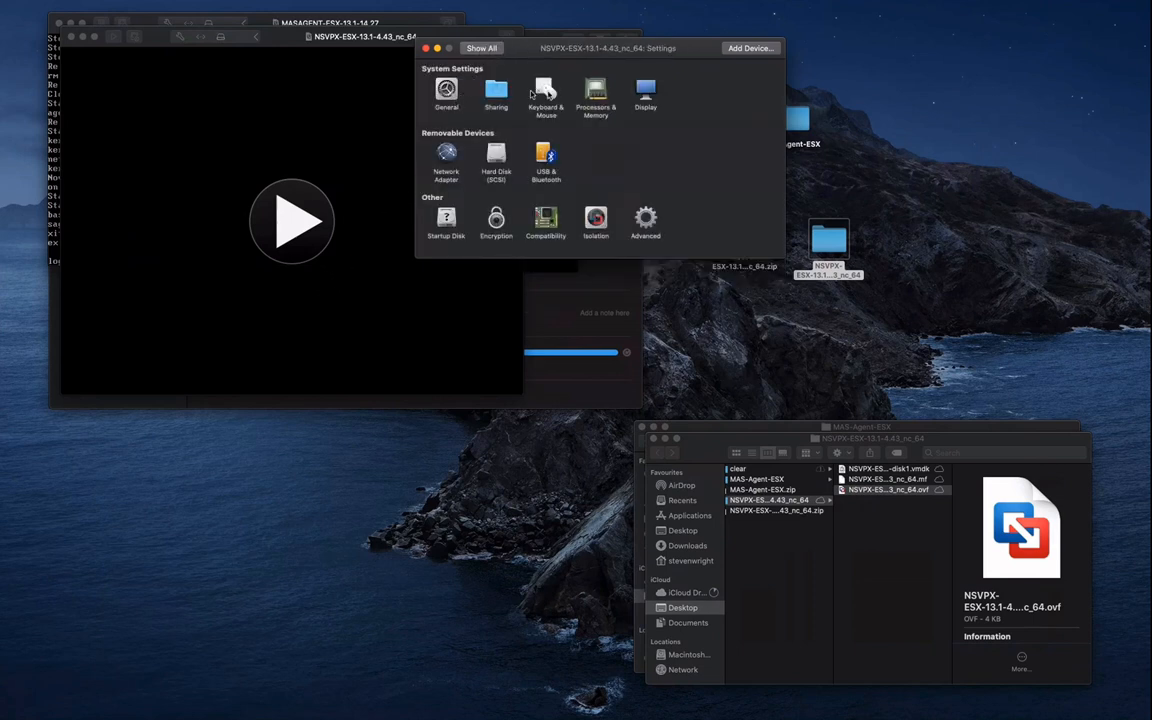
# Set the NSVPX VM's memory to 10 and power it on
pyautogui.click(593, 97)
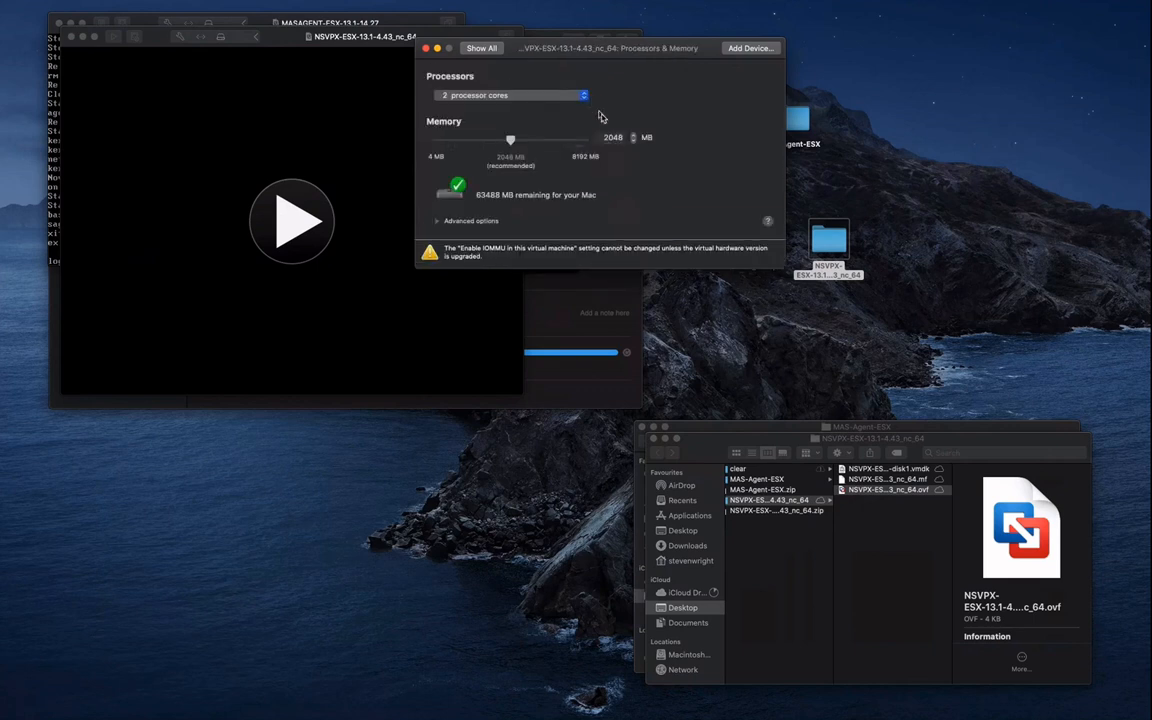
pyautogui.click(614, 137)
pyautogui.write('10')
pyautogui.click(478, 49)
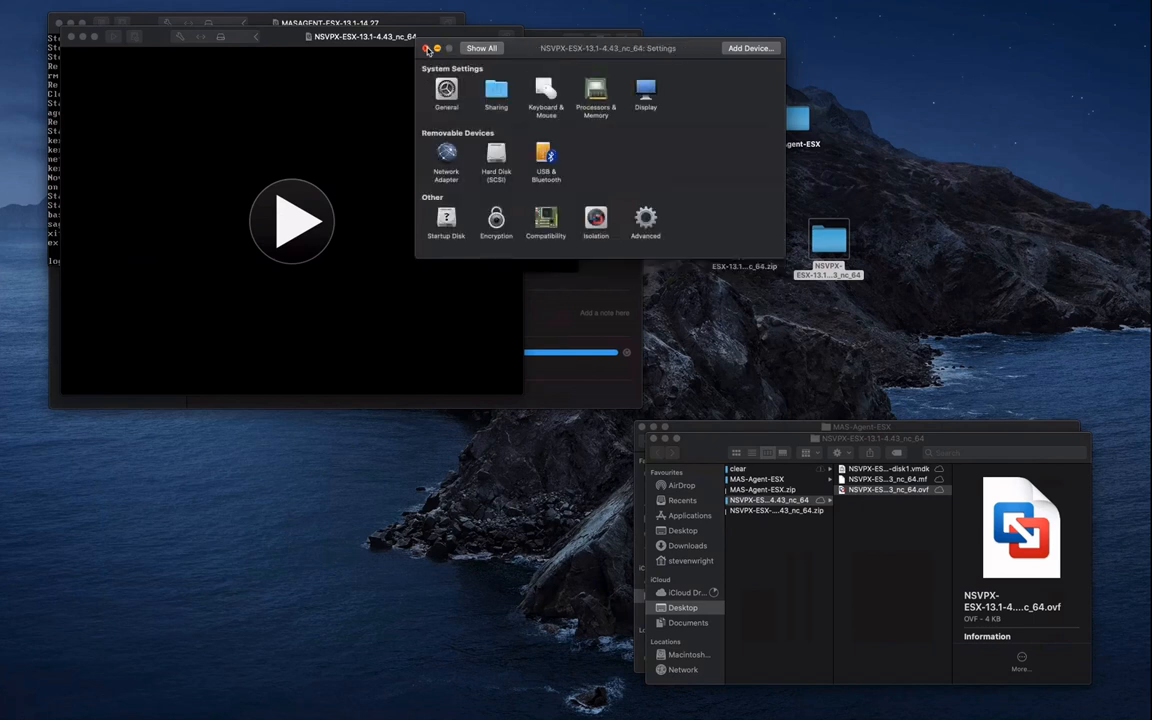
pyautogui.click(426, 50)
pyautogui.click(292, 205)
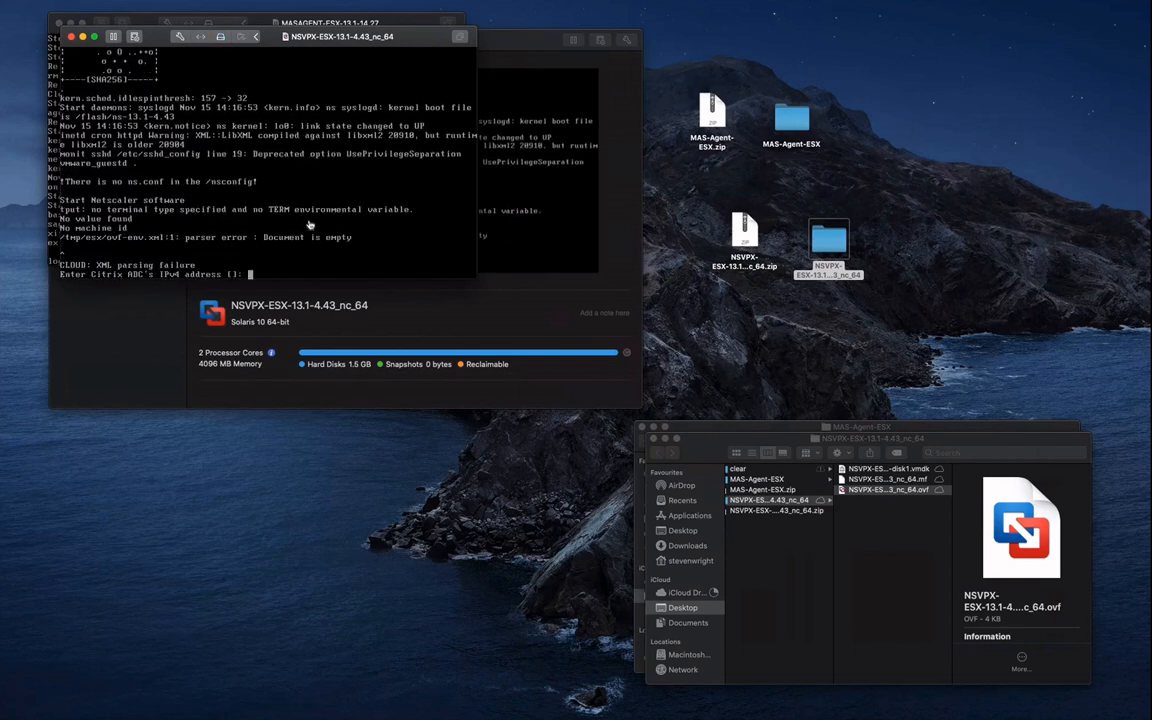
# Give the NSVPX appliance IP 192.168.6.30, netmask 255.255.0.0 and gateway 192.168.1.1, and save
pyautogui.write('192.168.6.30')
pyautogui.press('Return')
pyautogui.write('2')
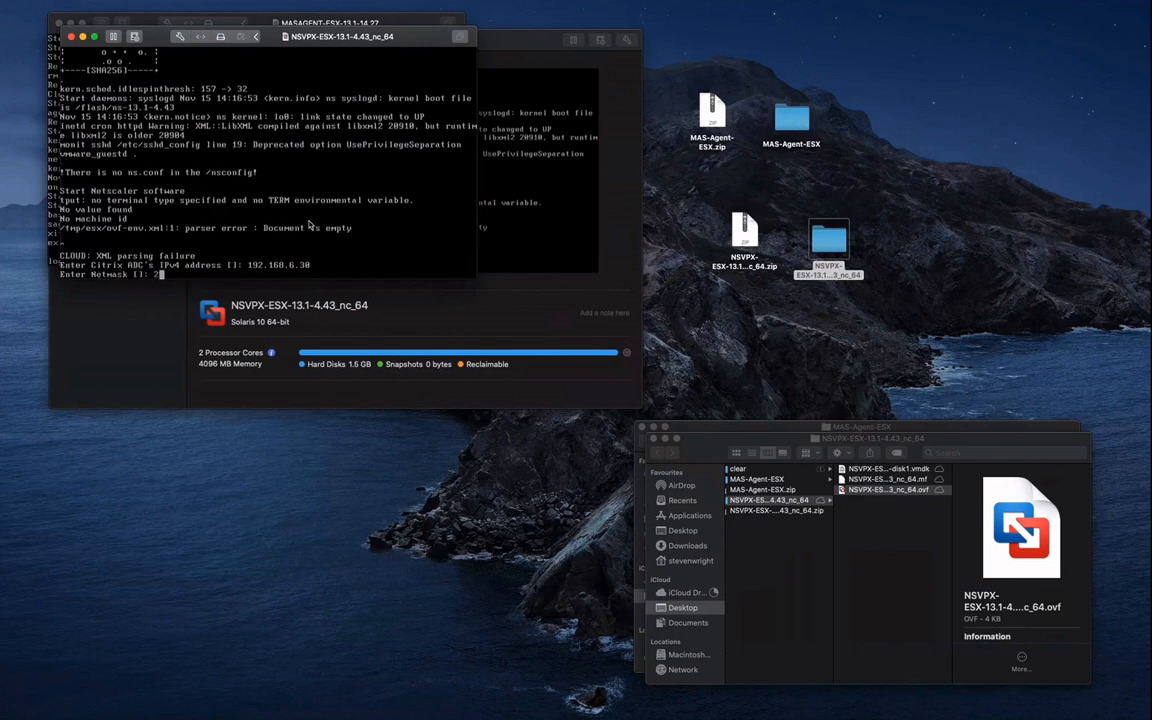
pyautogui.write('55.255.0.0.')
pyautogui.press('Return')
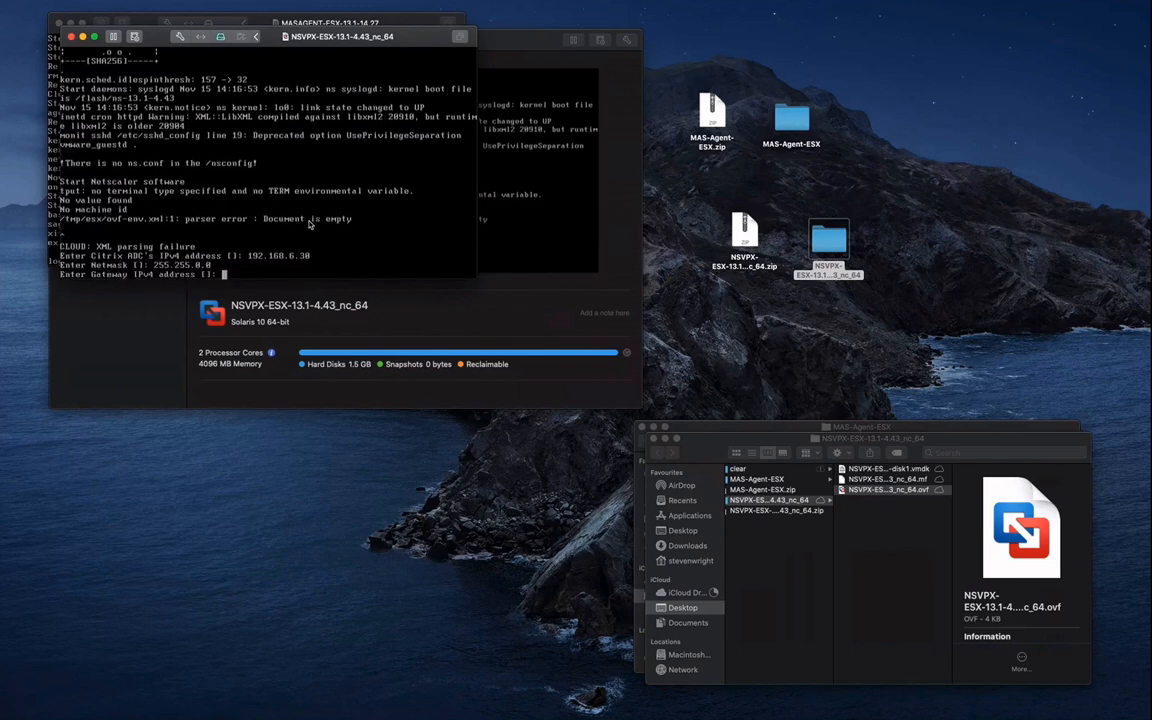
pyautogui.write('192.168.1.1')
pyautogui.press('Return')
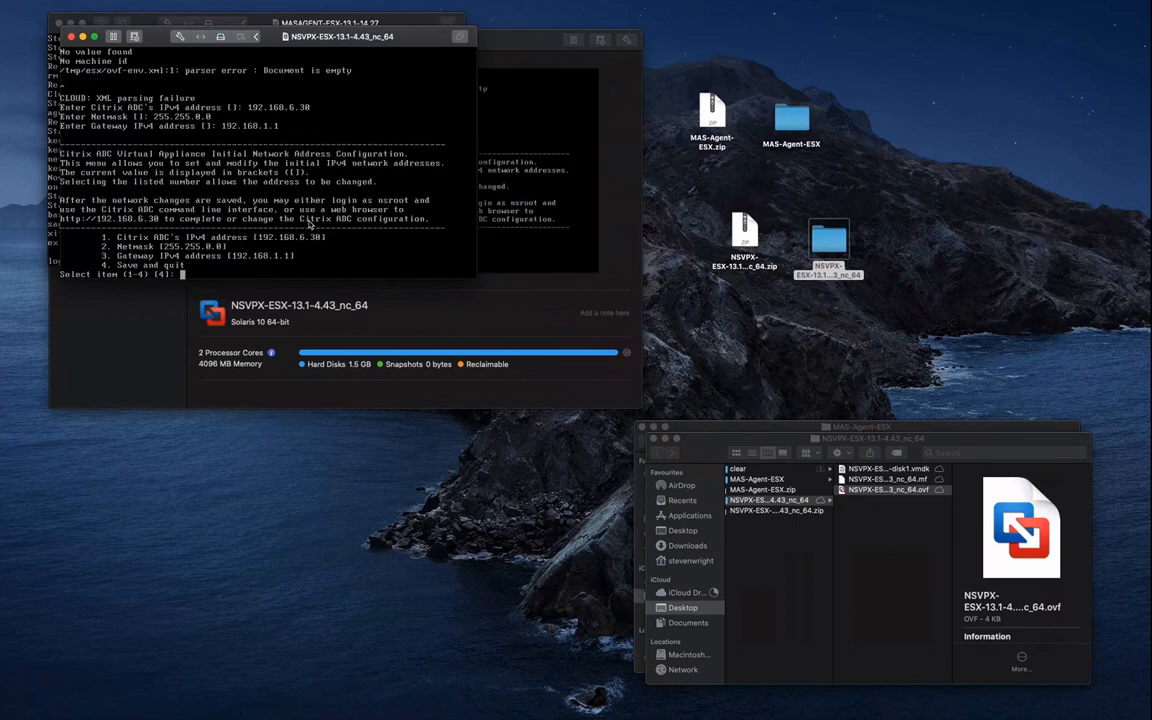
pyautogui.write('4')
pyautogui.press('Return')
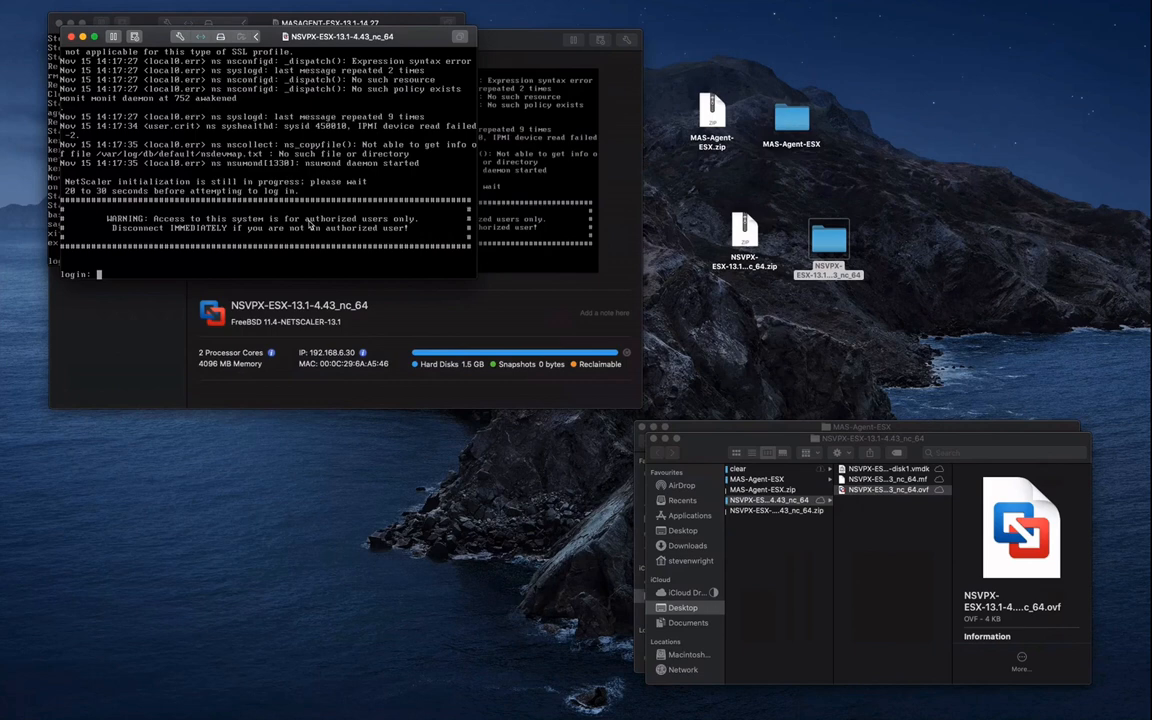
# Log in as nsroot, replace the default password, and exit saving the configuration
pyautogui.write('nsroot')
pyautogui.press('Return')
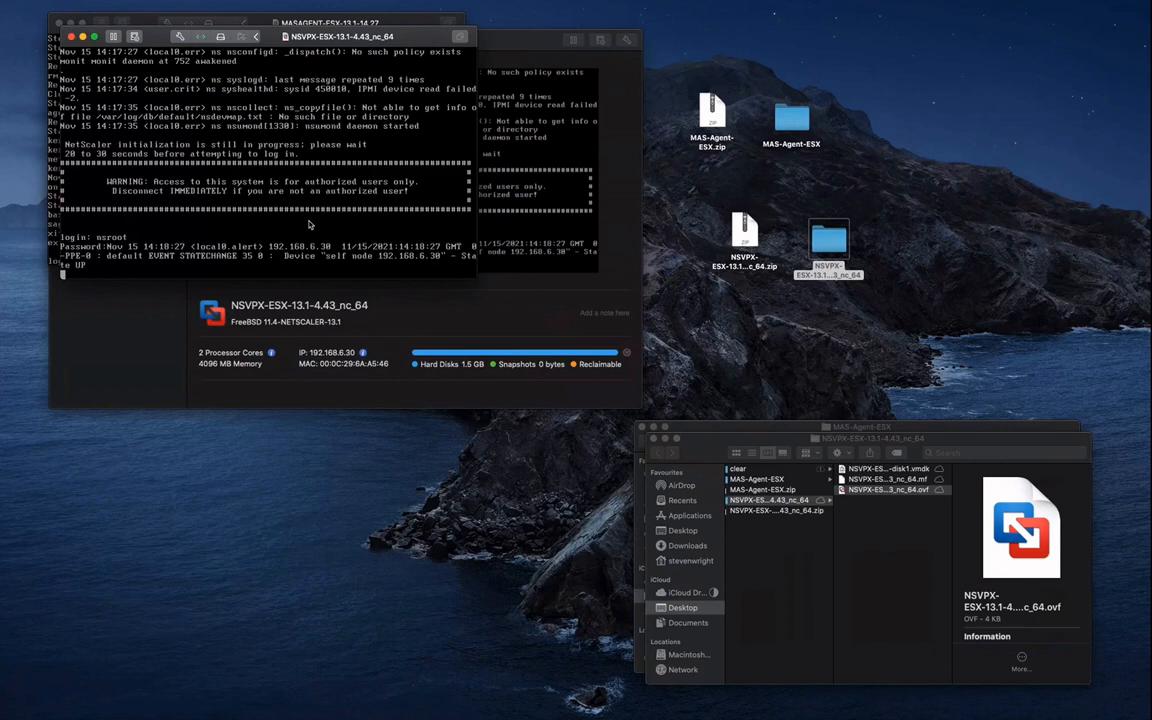
pyautogui.press('Return')
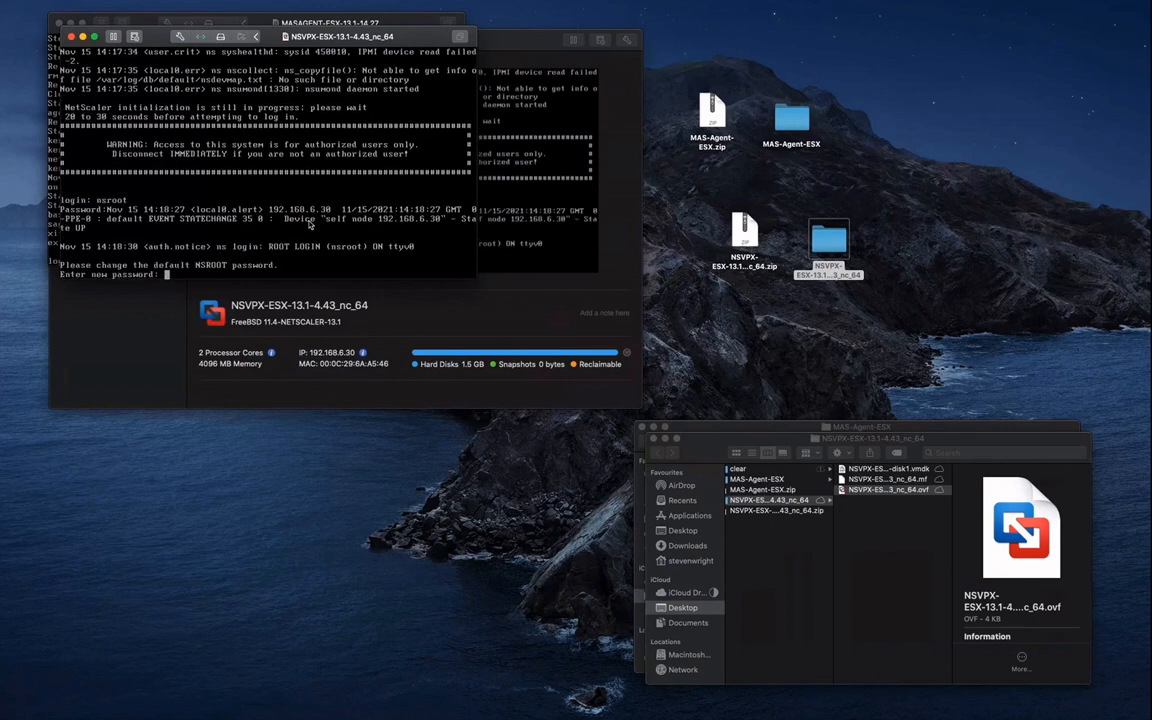
pyautogui.press('Return')
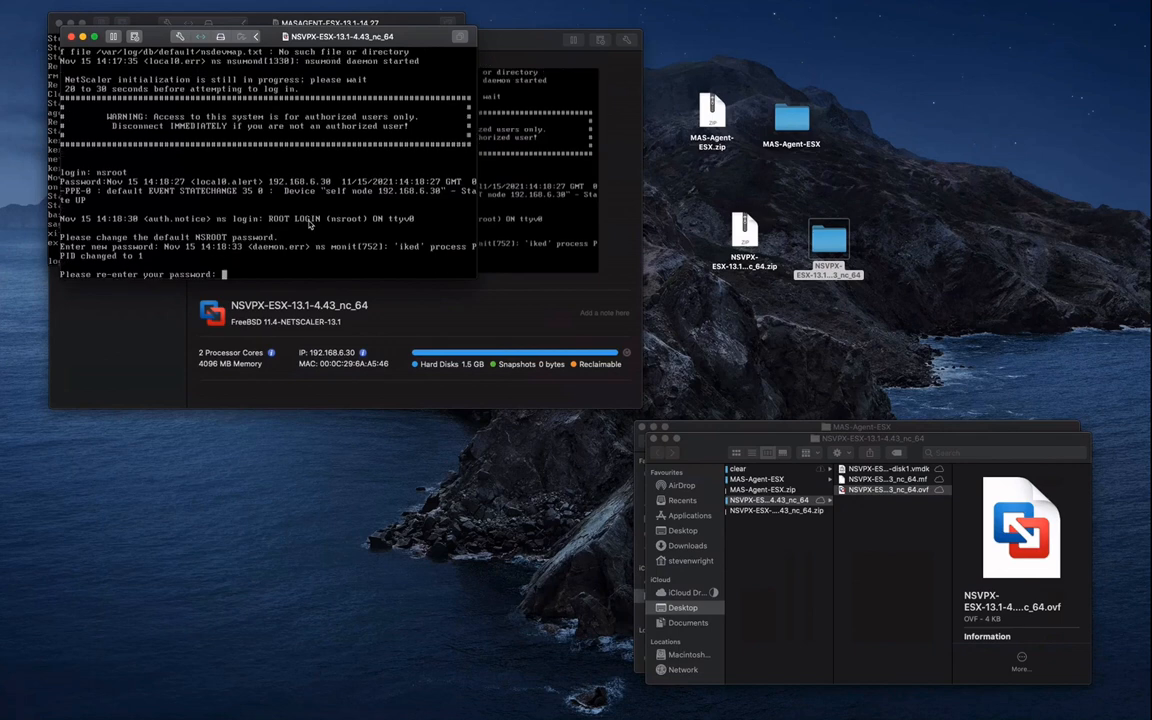
pyautogui.press('Return')
pyautogui.write('exit')
pyautogui.press('Return')
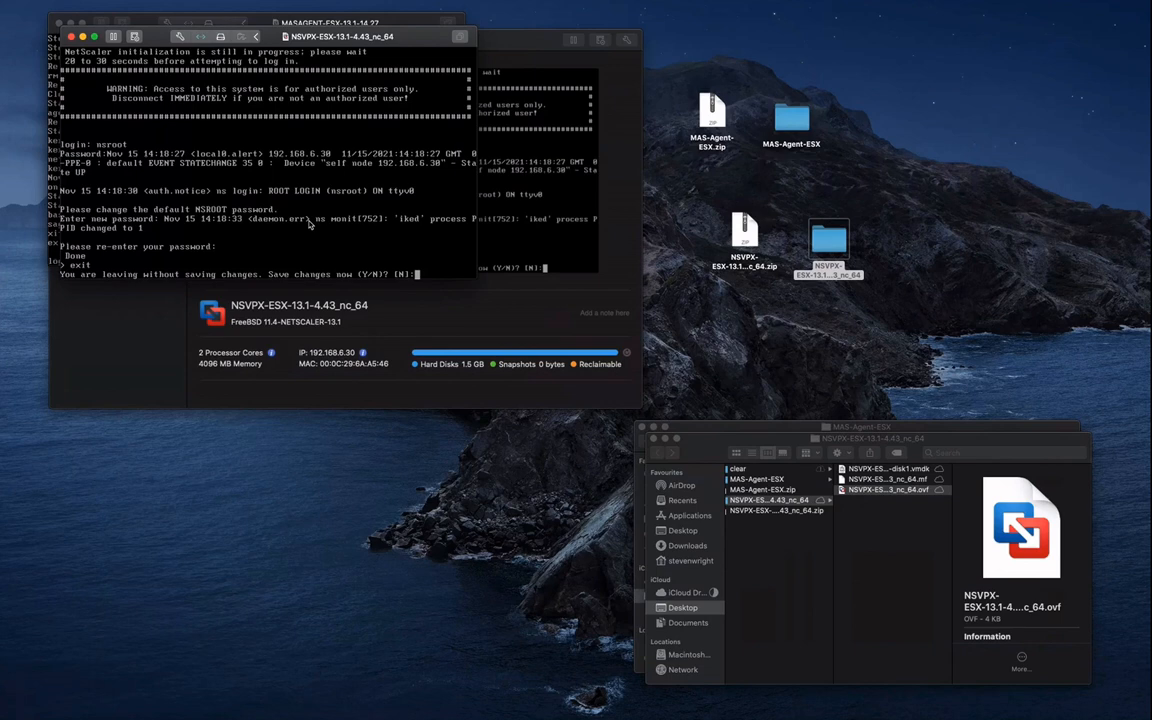
pyautogui.write('y')
pyautogui.press('Return')
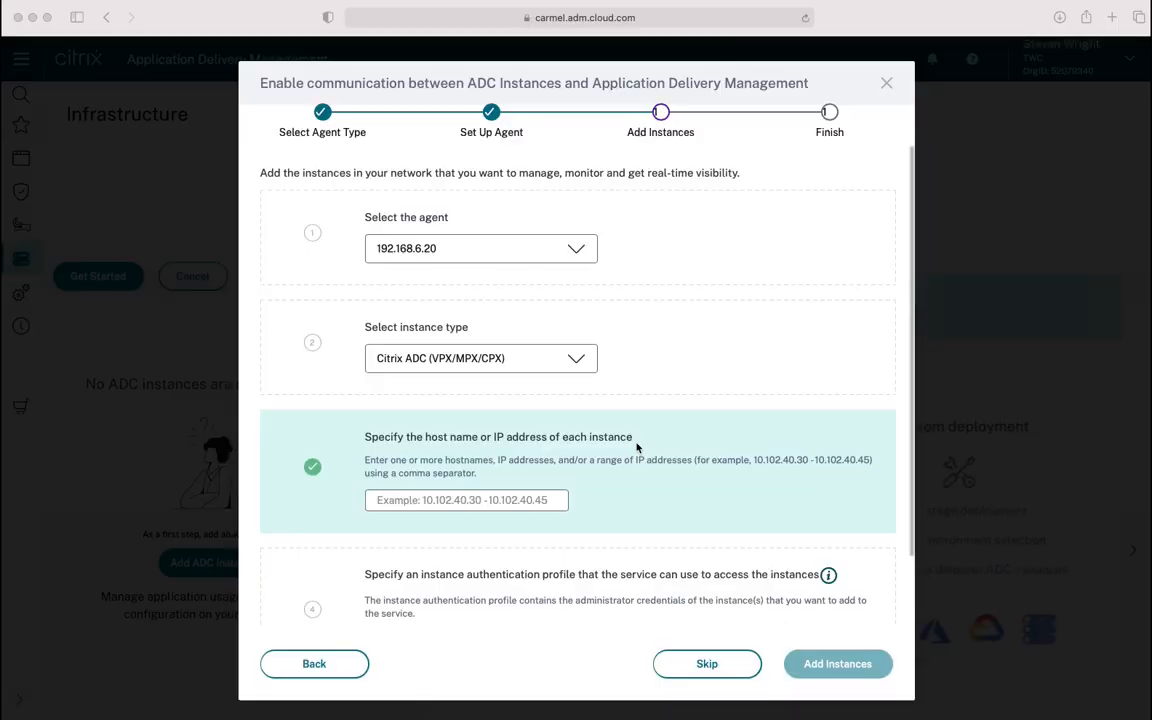
# Enter 192.168.6.30 as the instance address and begin creating a new authentication profile
pyautogui.click(514, 500)
pyautogui.write('192.')
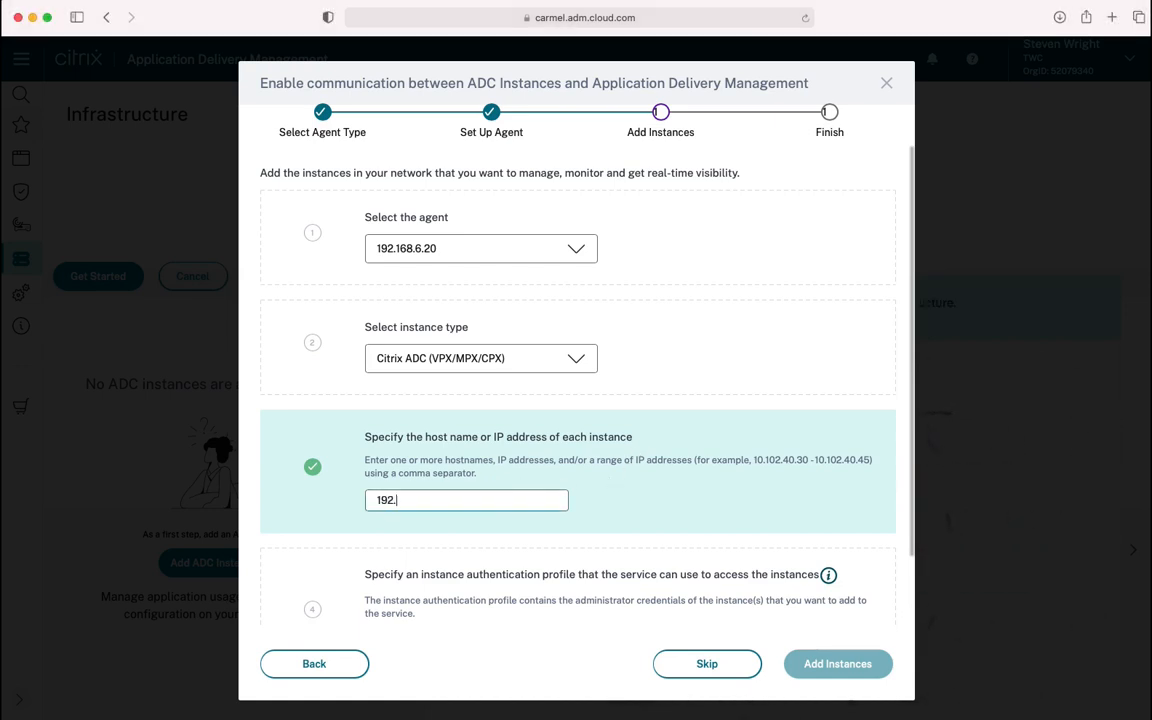
pyautogui.write('168.6.30')
pyautogui.scroll(-2, 716, 621)
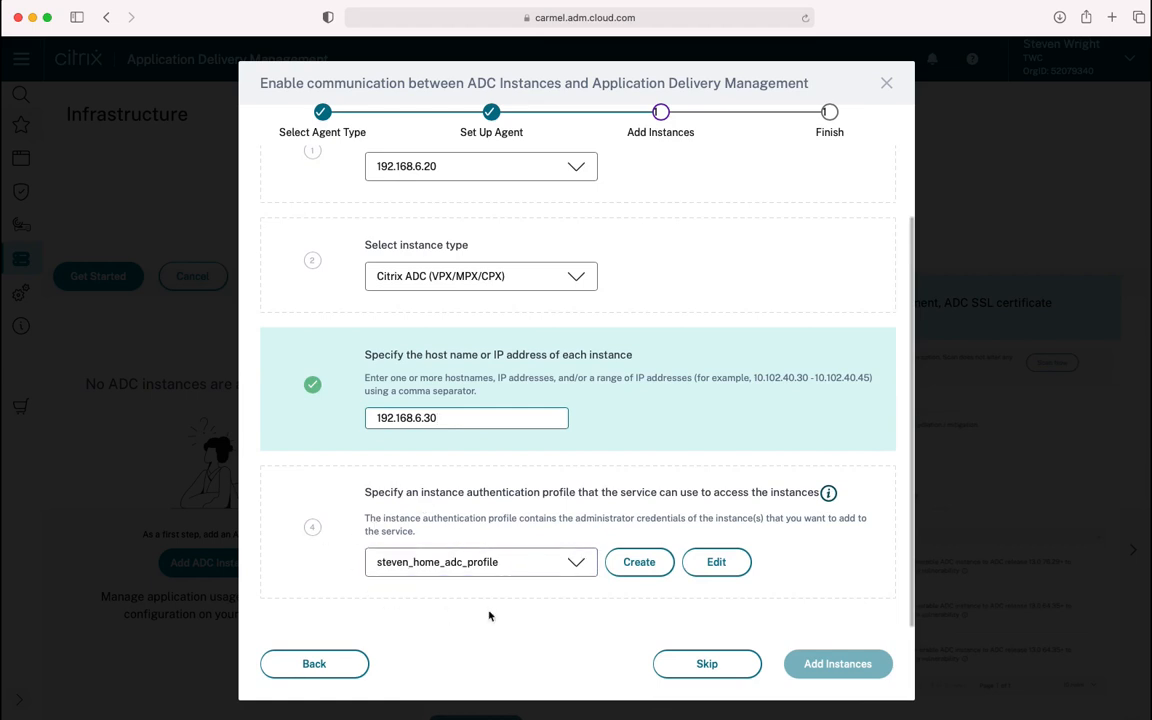
pyautogui.click(639, 562)
# Create profile Lab_Test with user nsroot, the admin password and an SNMP community string
pyautogui.click(478, 308)
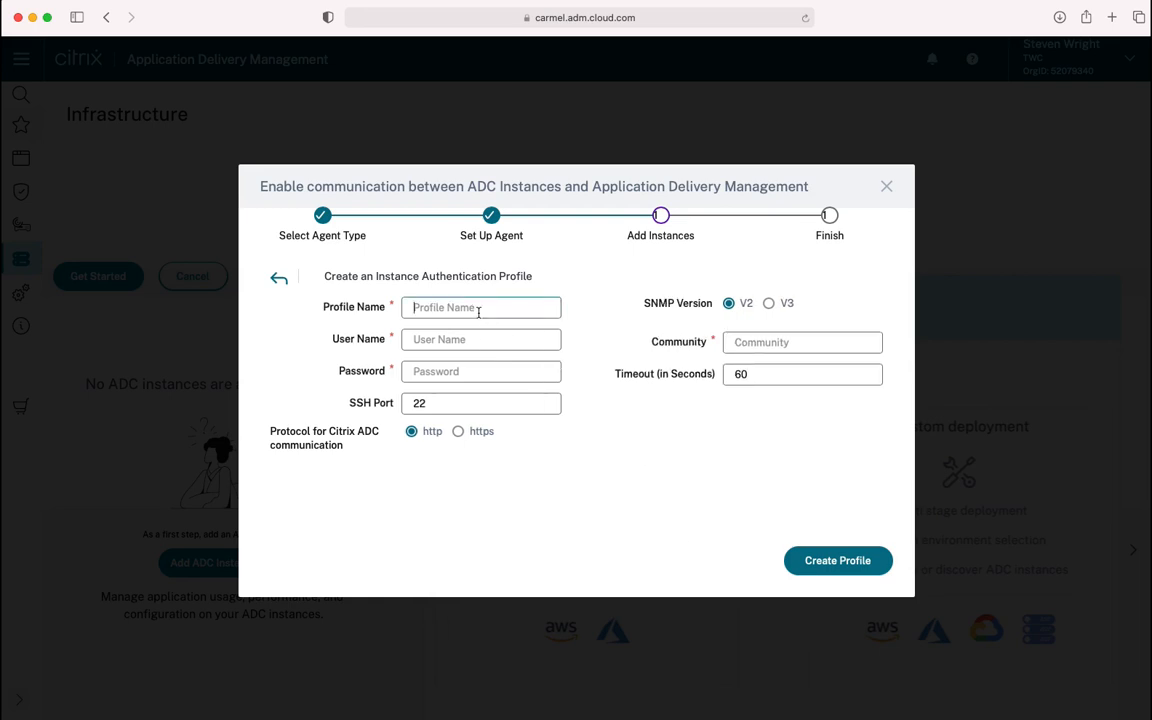
pyautogui.write('Lab_Test')
pyautogui.press('Tab')
pyautogui.write('nsroot')
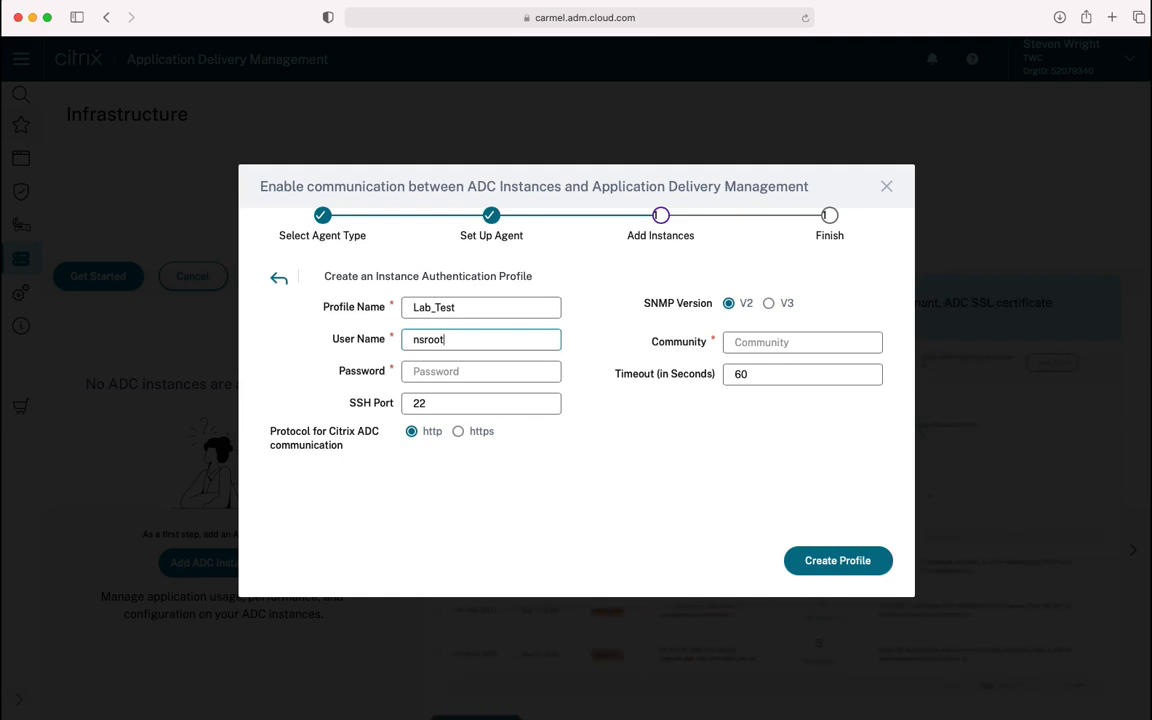
pyautogui.click(507, 375)
pyautogui.write('nsroot123')
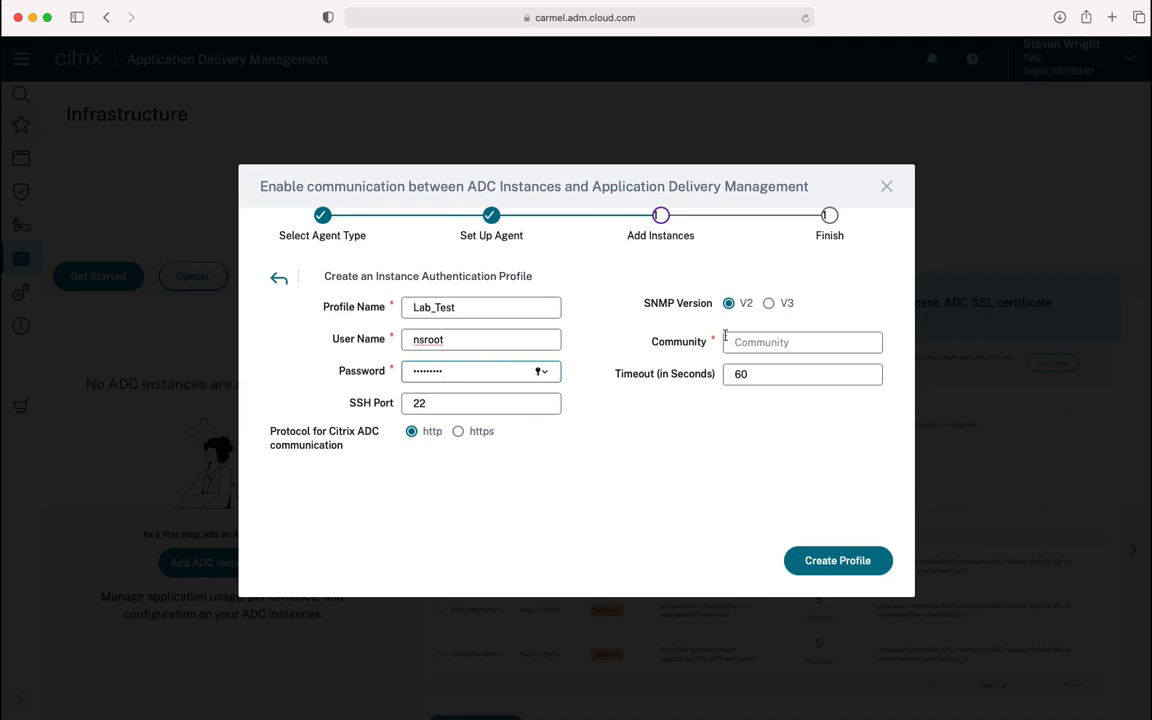
pyautogui.click(790, 344)
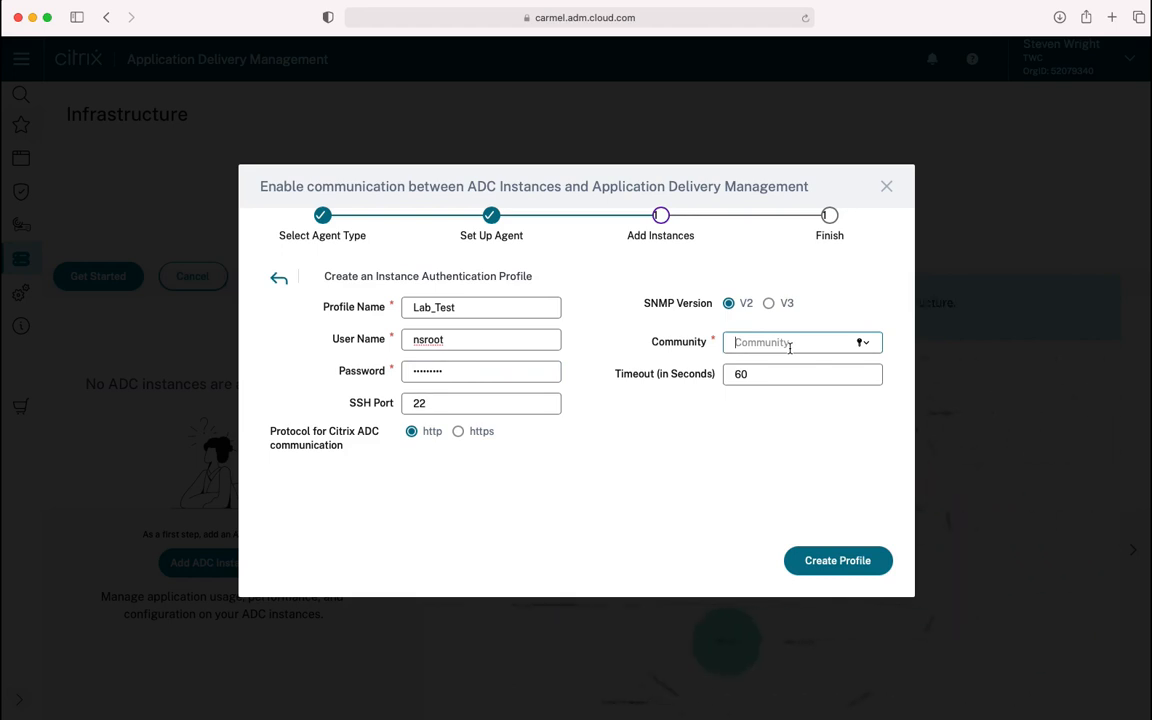
pyautogui.write('blic')
pyautogui.click(832, 560)
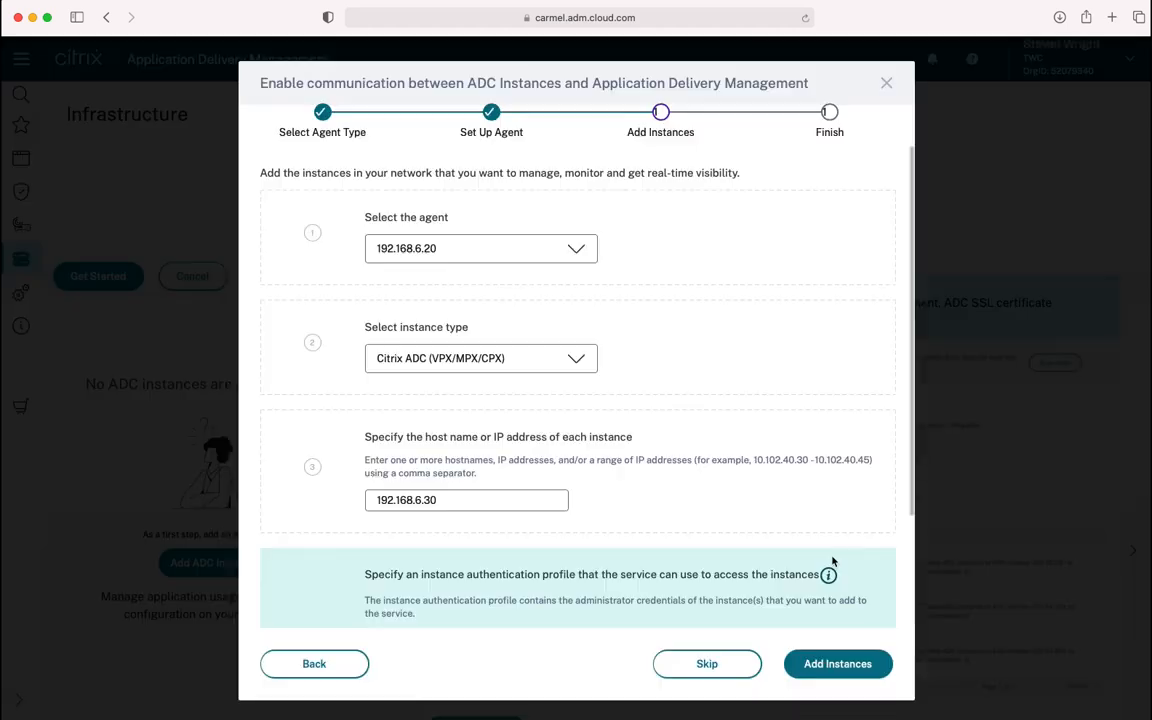
# Add instance 192.168.6.30 and finish the connection wizard once it shows connected
pyautogui.click(855, 665)
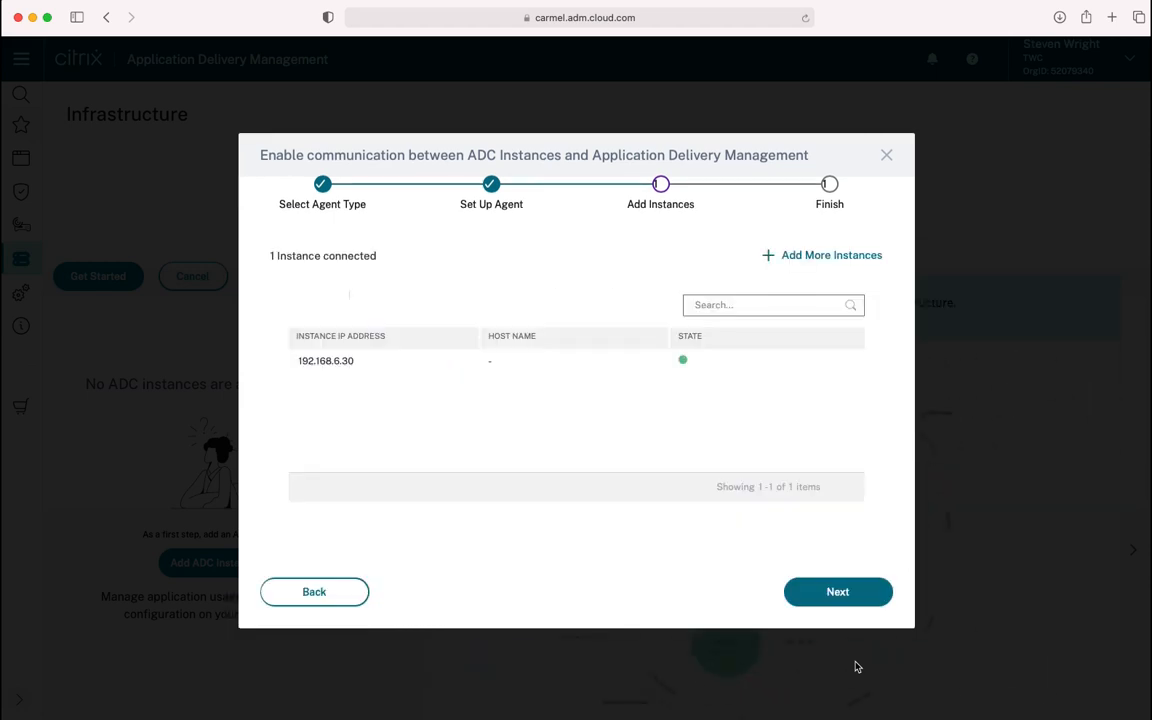
pyautogui.click(831, 601)
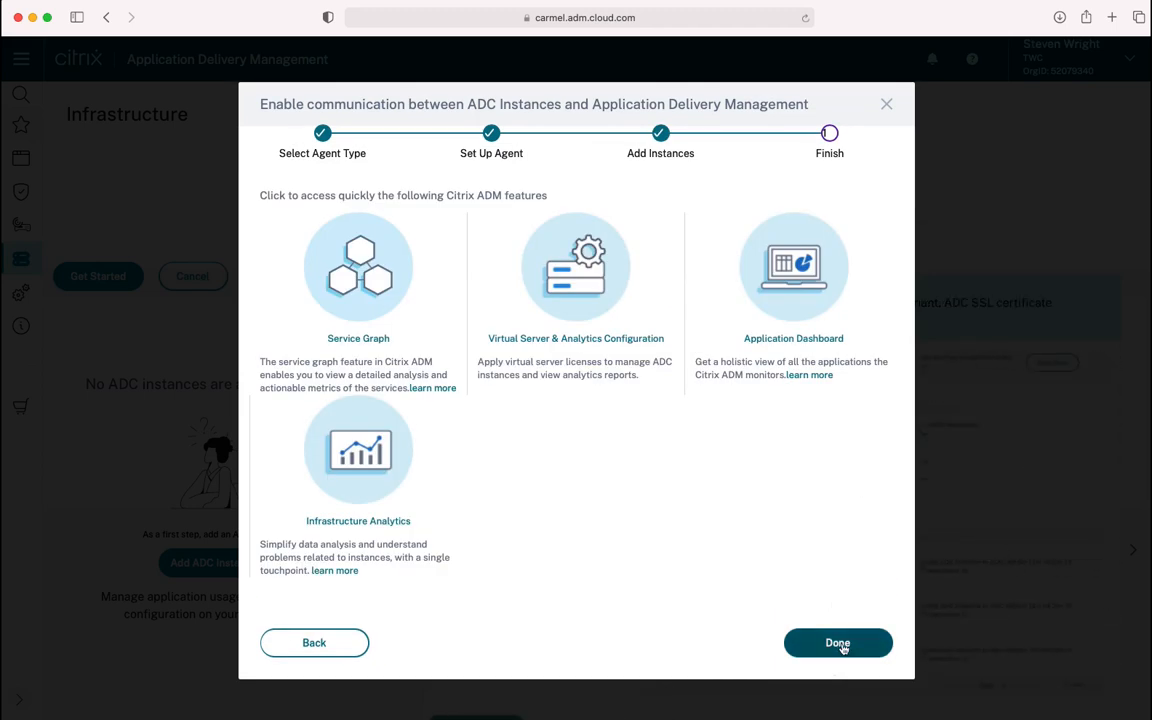
pyautogui.click(838, 643)
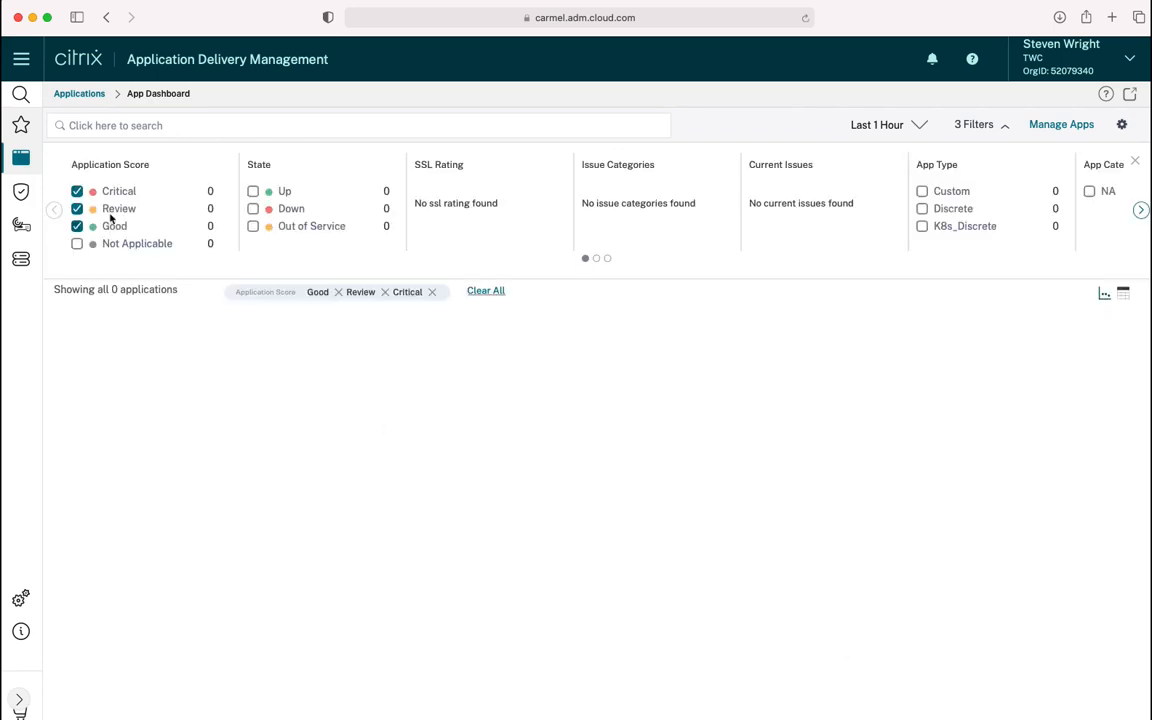
# Check that VPX 192.168.6.30 is Up in the Citrix ADC list and review the Agents list
pyautogui.moveTo(31, 170)
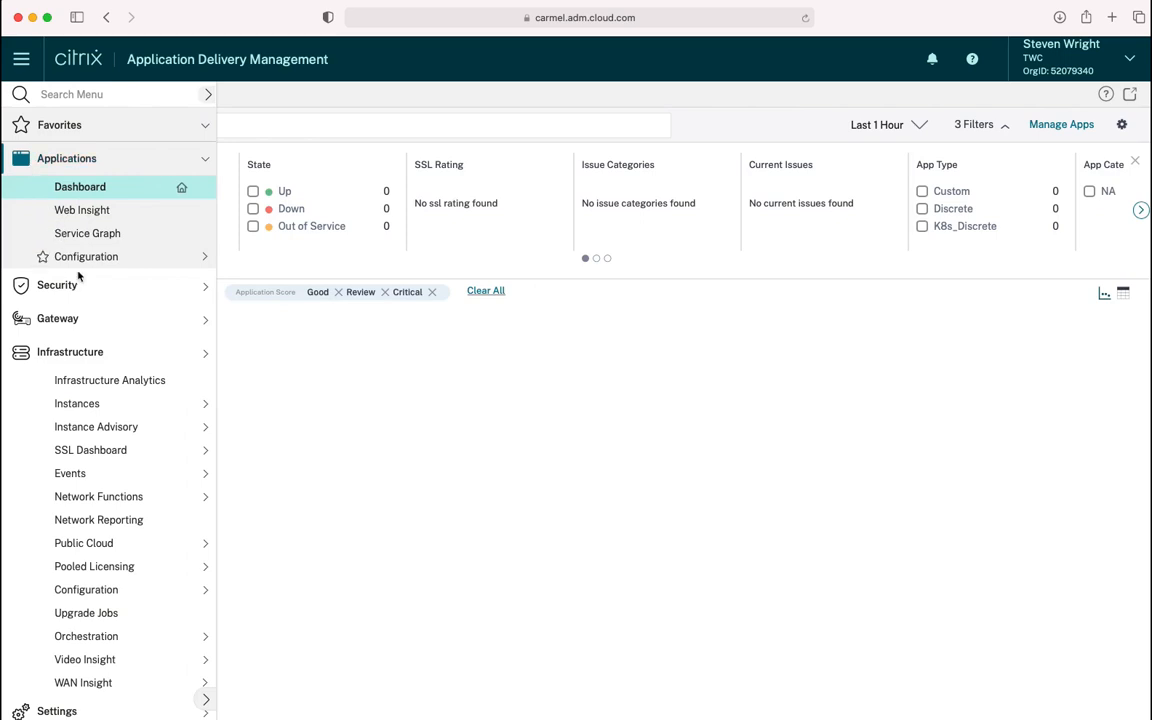
pyautogui.click(134, 404)
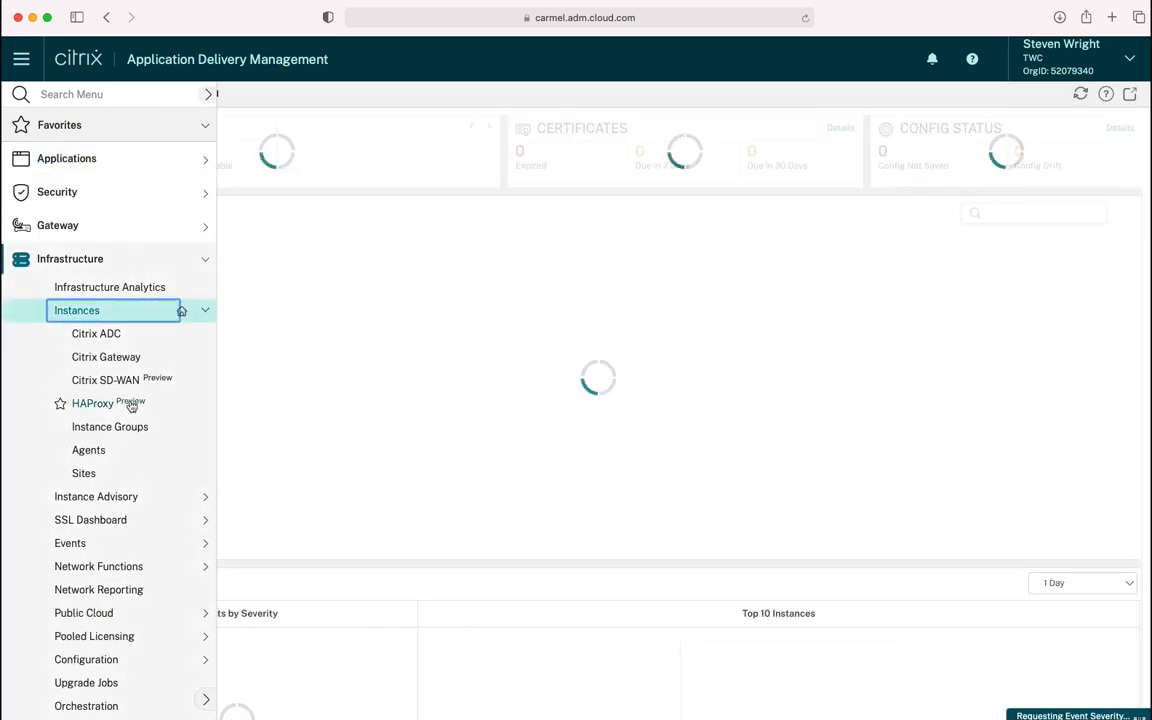
pyautogui.click(128, 333)
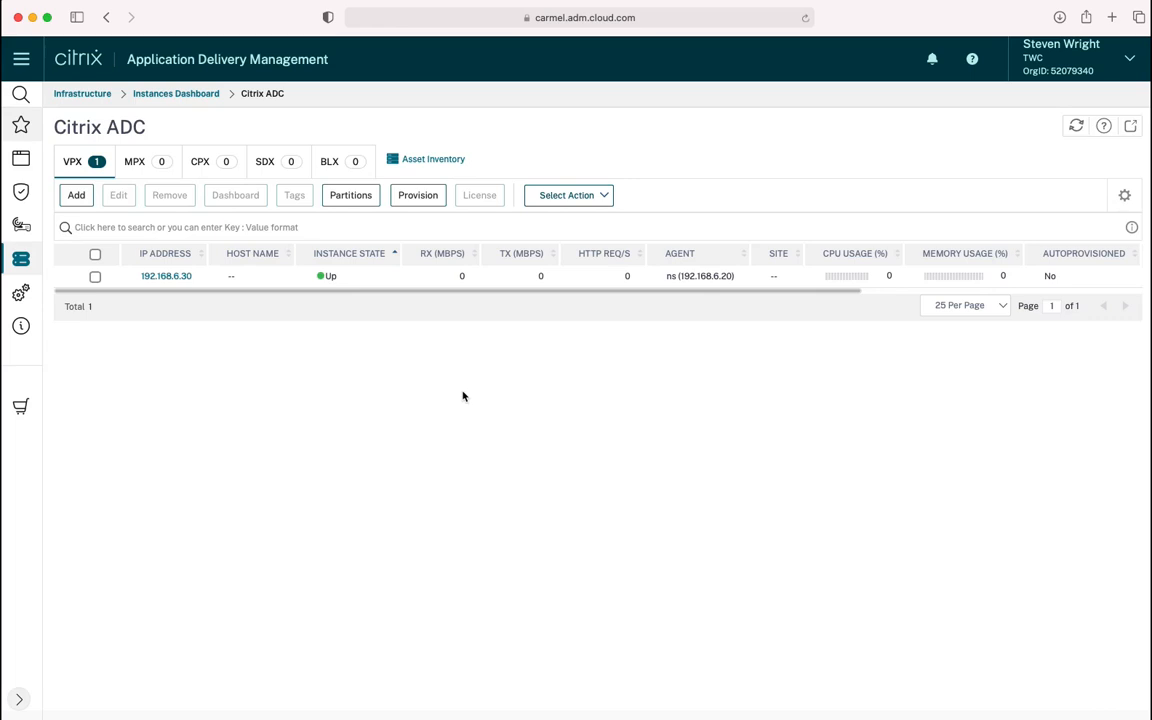
pyautogui.moveTo(40, 259)
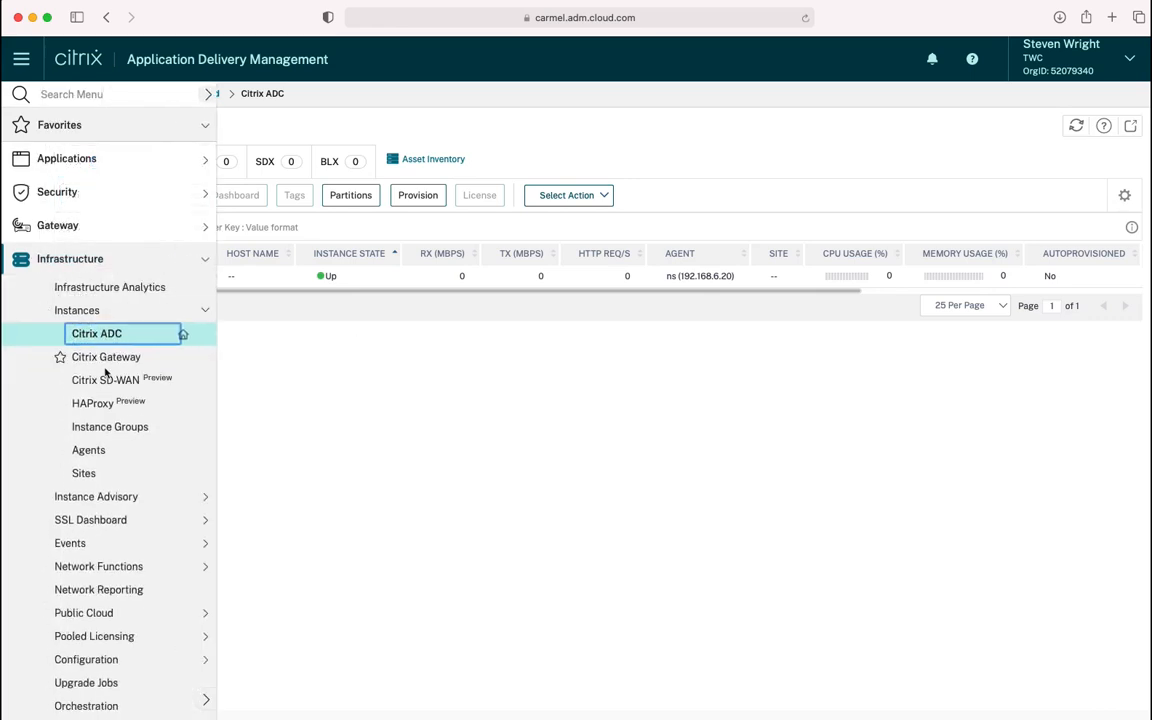
pyautogui.click(137, 447)
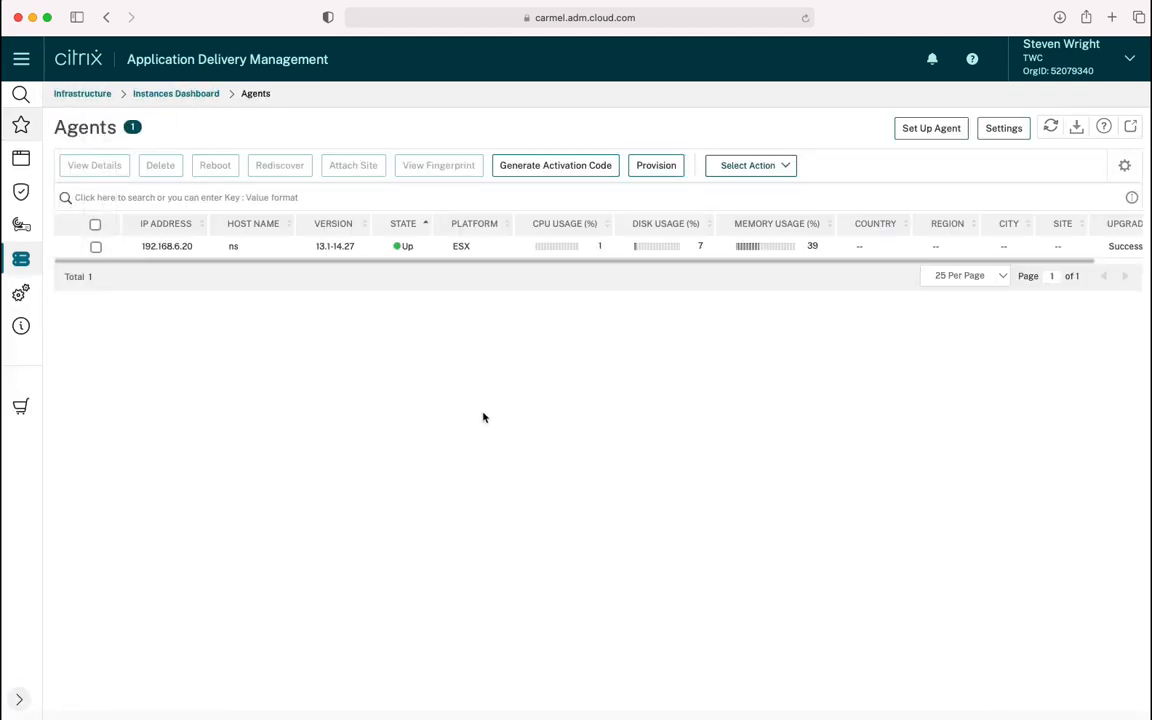
# Return to the Citrix ADC instance list, then go to the Upgrade Jobs page
pyautogui.moveTo(36, 264)
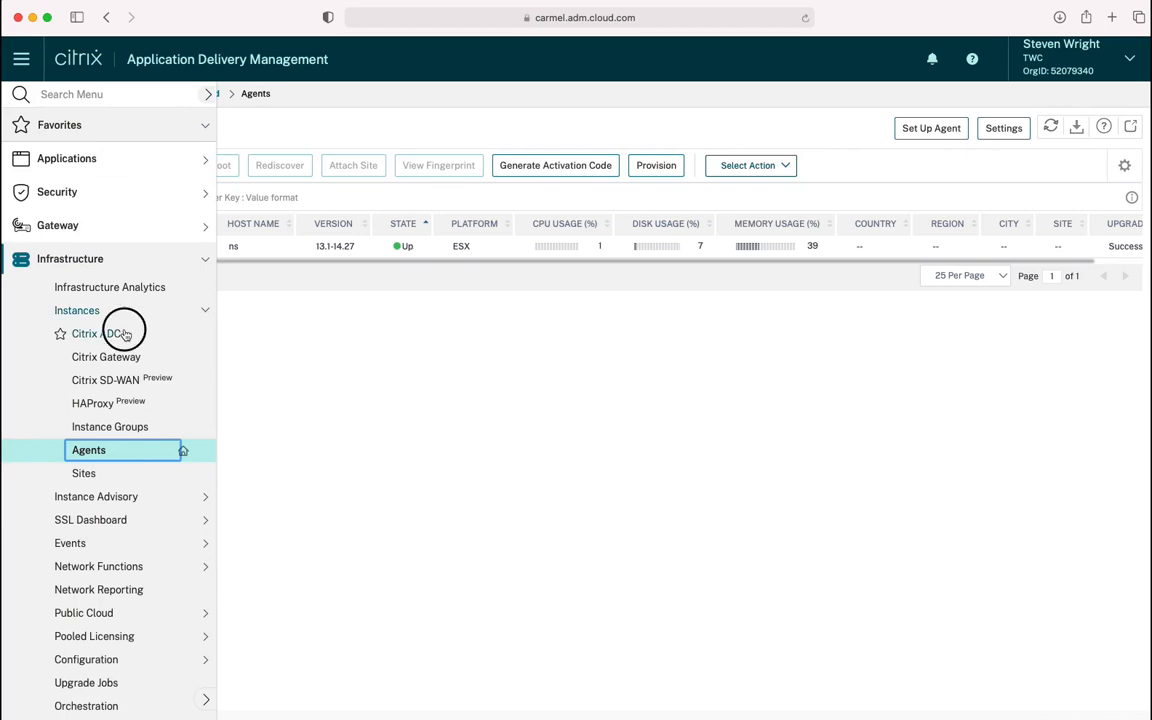
pyautogui.click(100, 334)
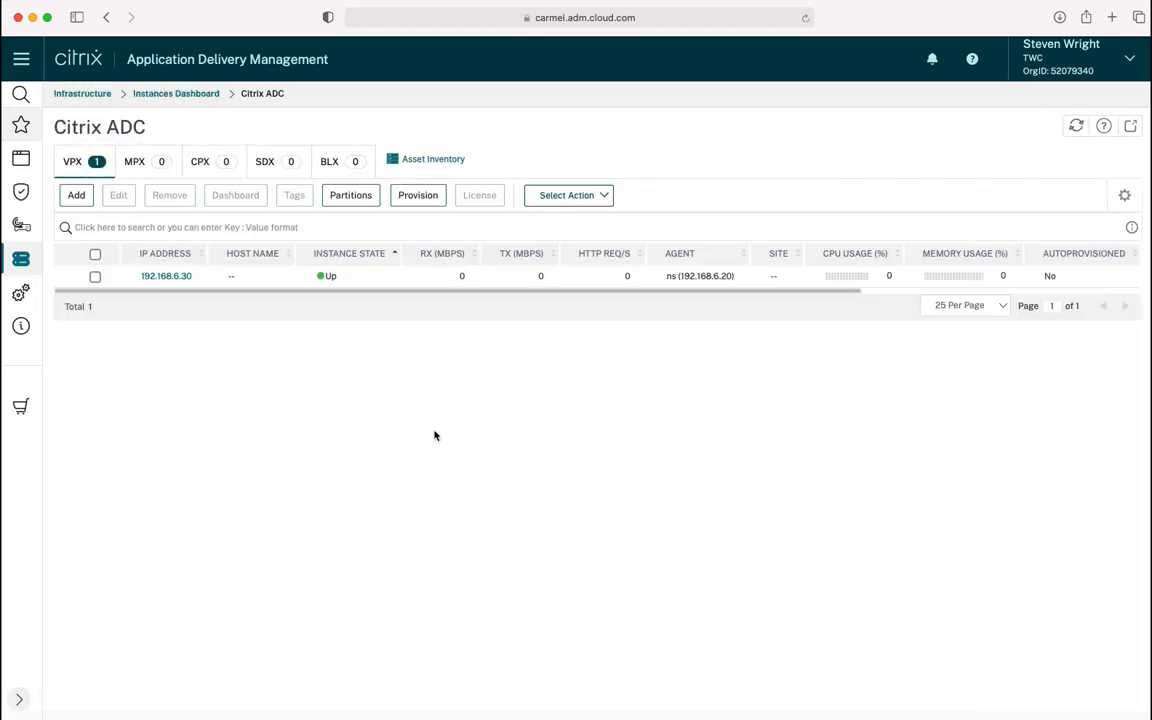
pyautogui.moveTo(30, 261)
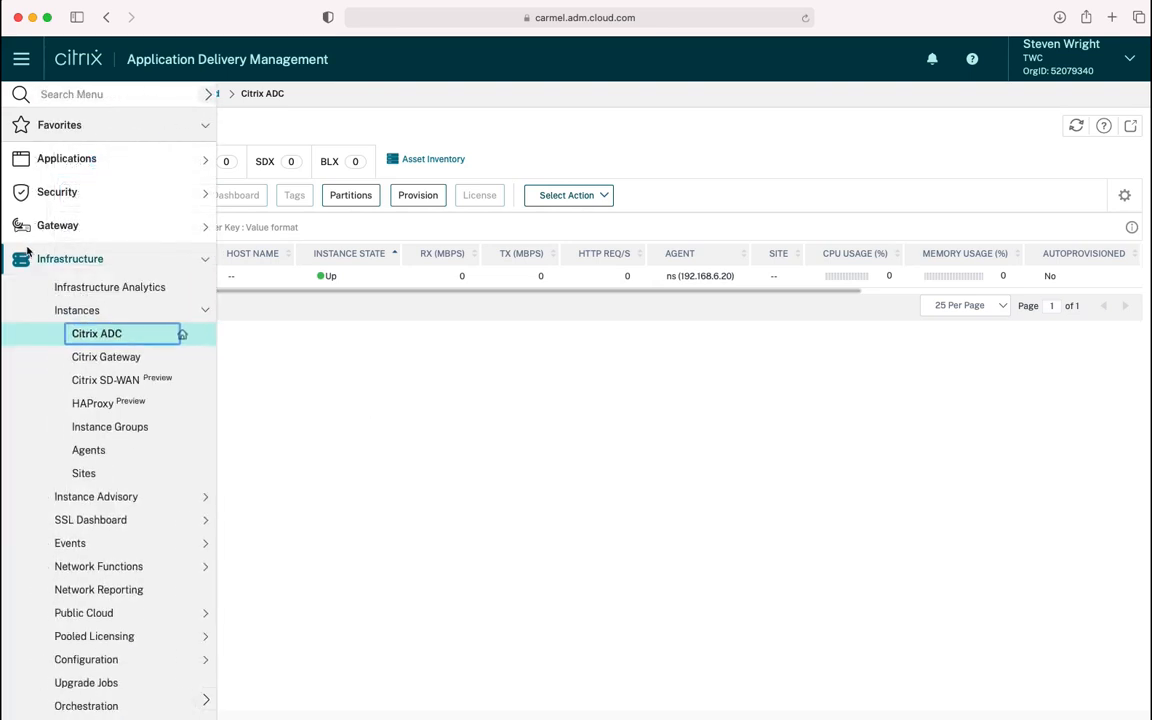
pyautogui.click(134, 682)
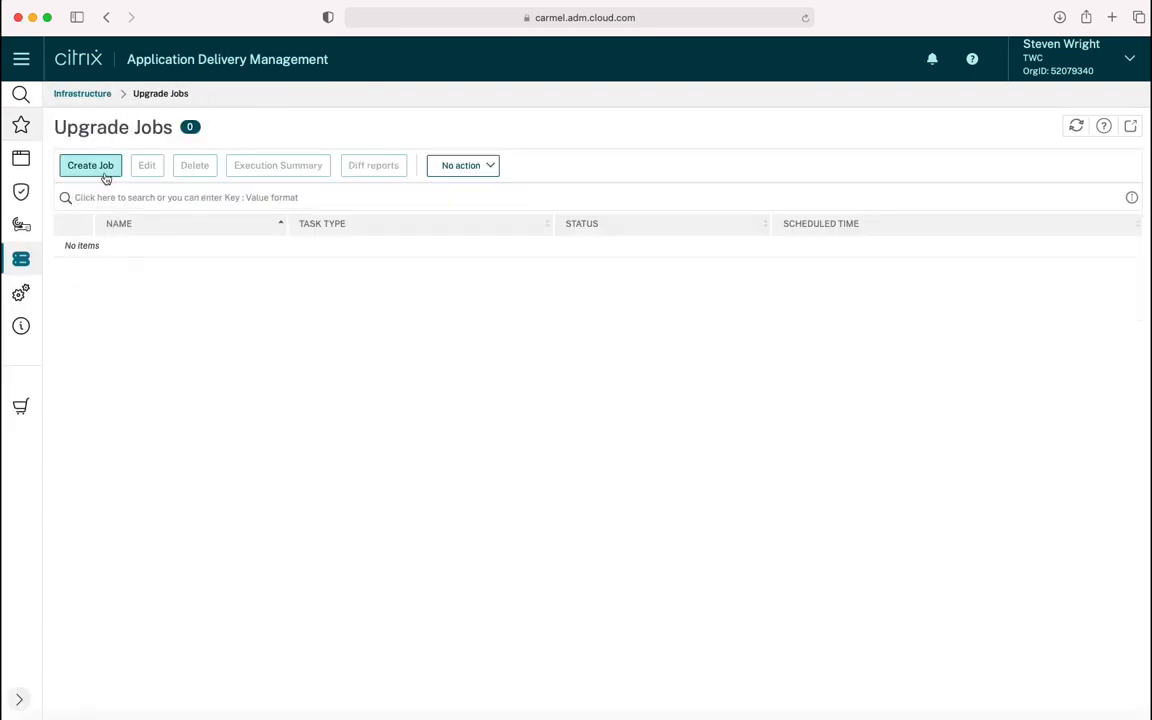
# Look at the Upgrade Citrix ADC job option, then open Pooled Licensing's License Settings
pyautogui.click(104, 173)
pyautogui.moveTo(56, 166); pyautogui.dragTo(152, 166)
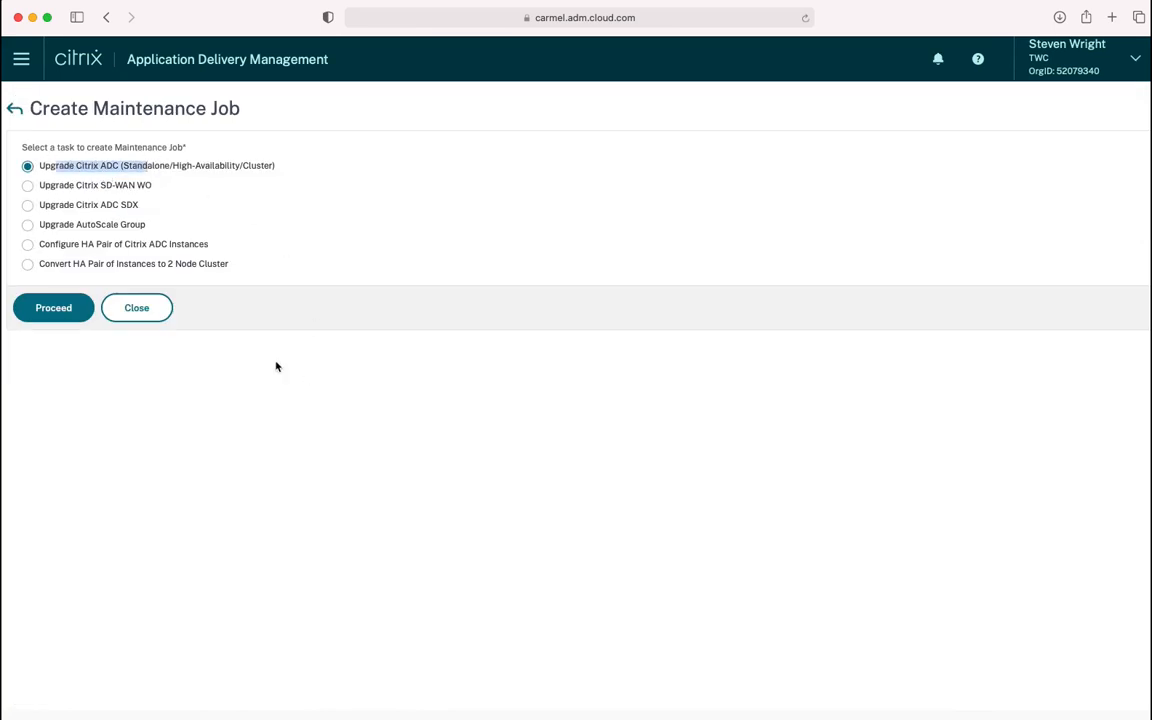
pyautogui.click(39, 310)
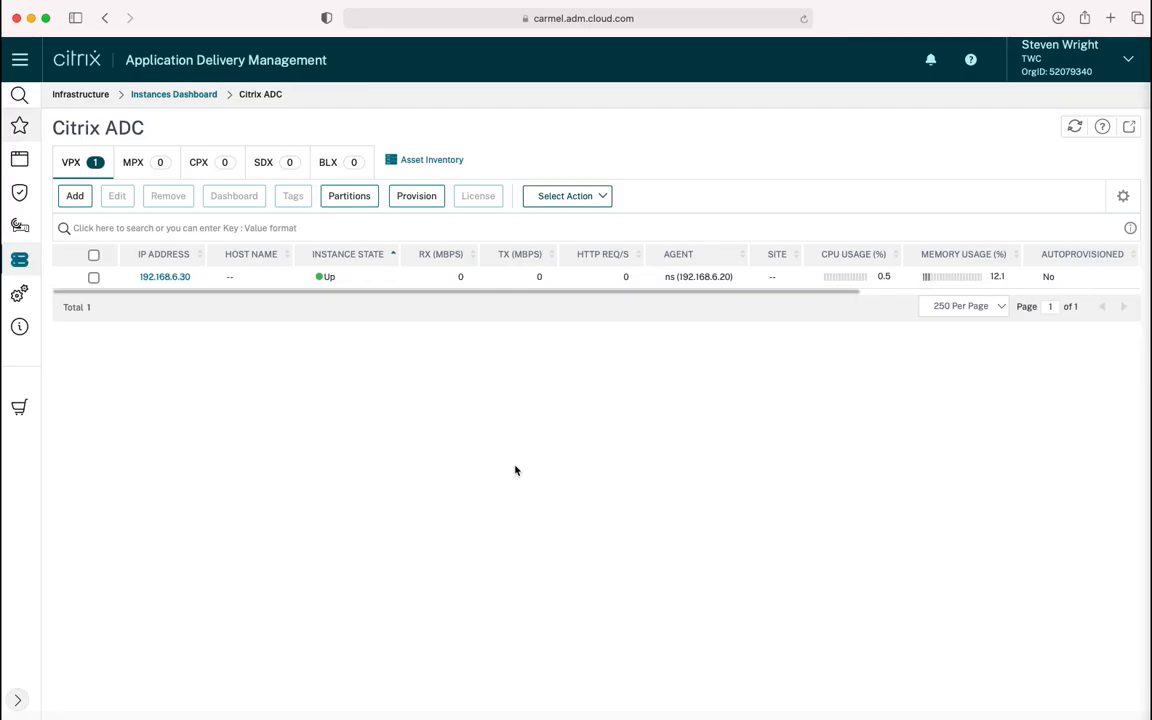
pyautogui.moveTo(25, 262)
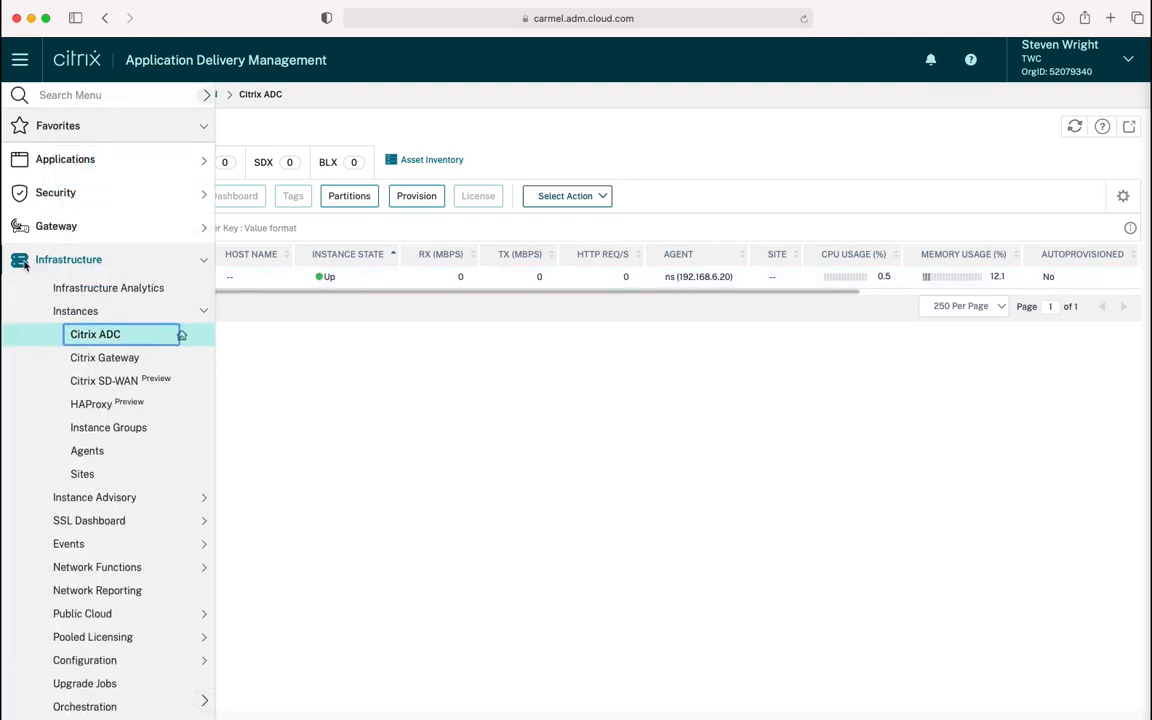
pyautogui.click(124, 640)
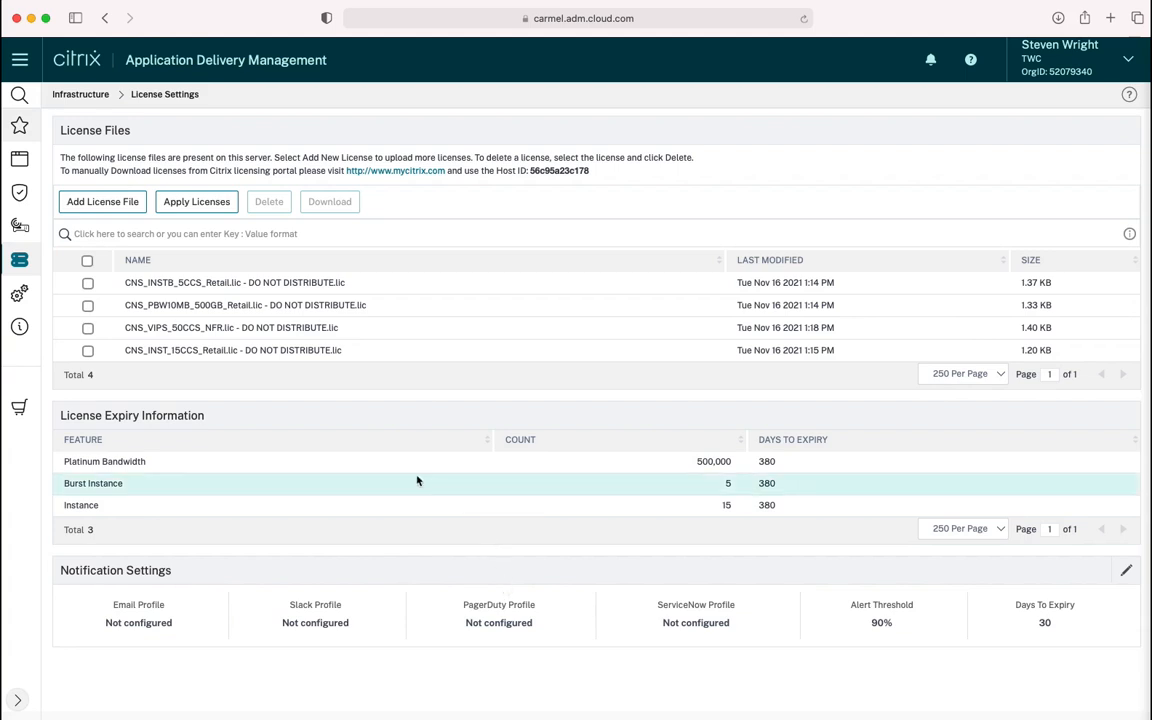
# Inspect the Platinum Bandwidth and Instance license entries, then open the bandwidth Pooled Capacity dashboard
pyautogui.click(380, 463)
pyautogui.click(366, 507)
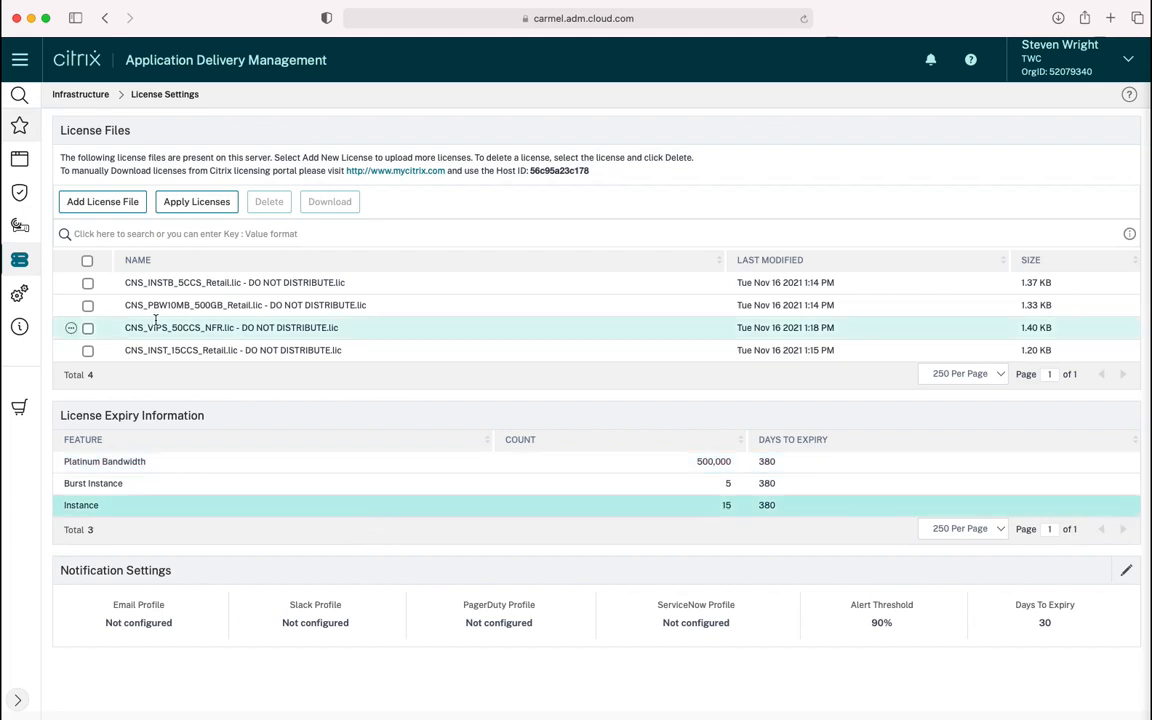
pyautogui.moveTo(30, 265)
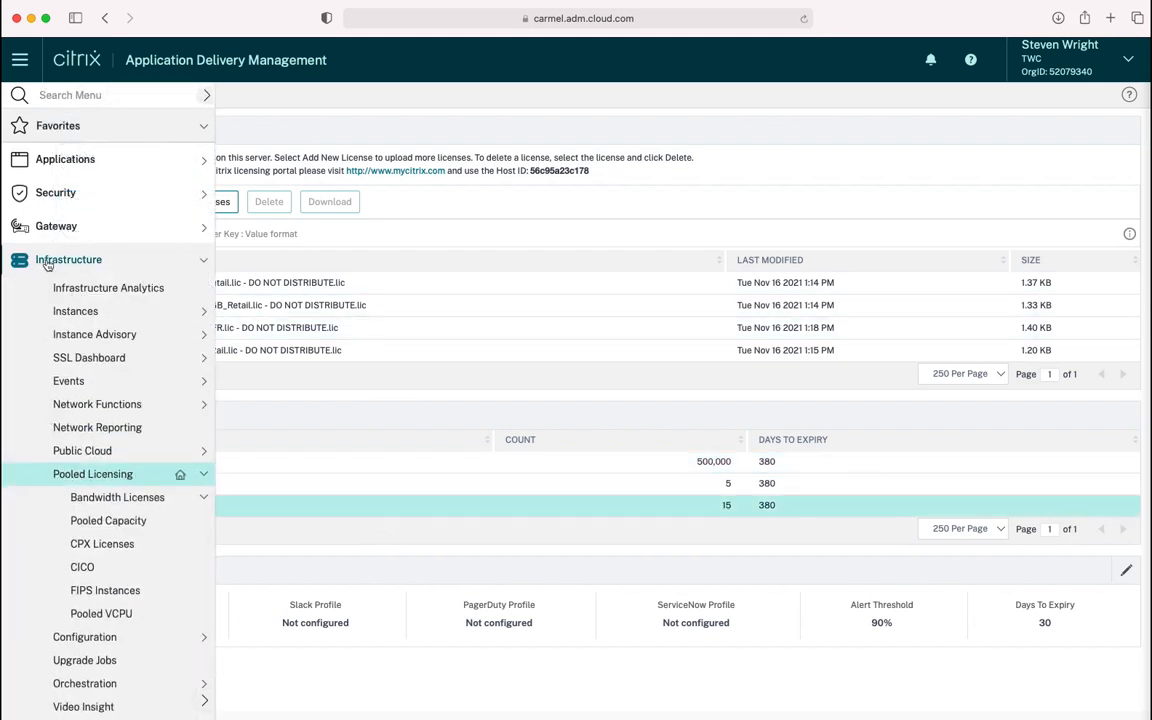
pyautogui.click(128, 498)
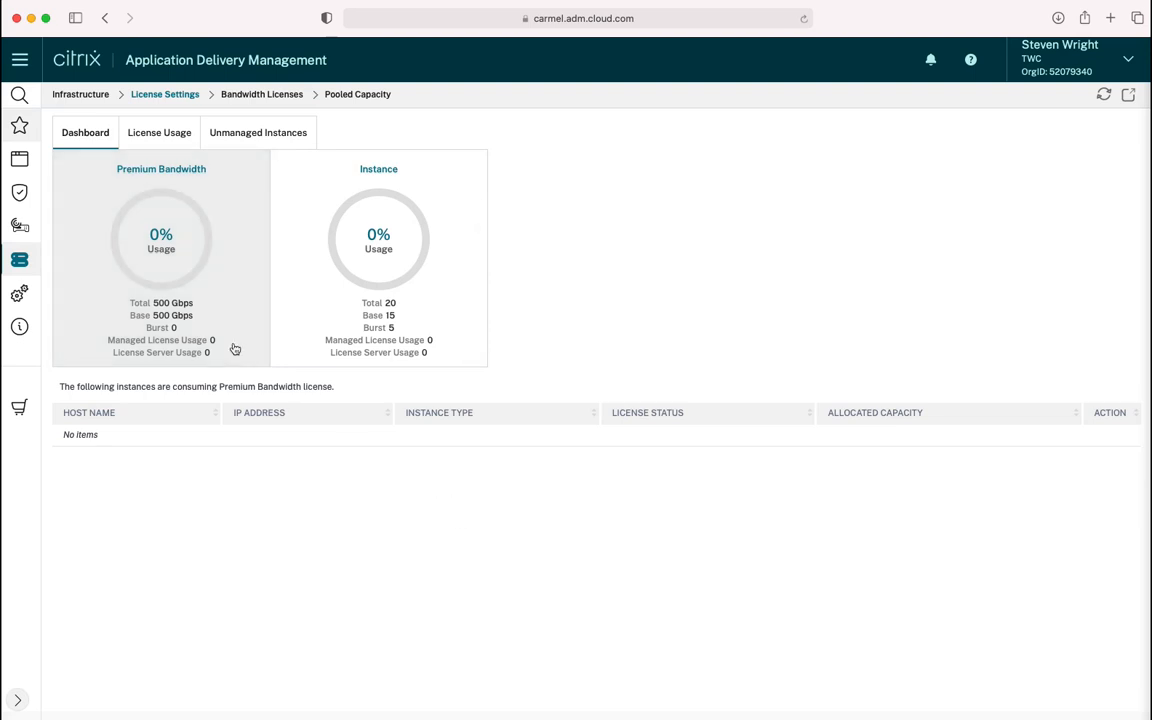
pyautogui.moveTo(28, 261)
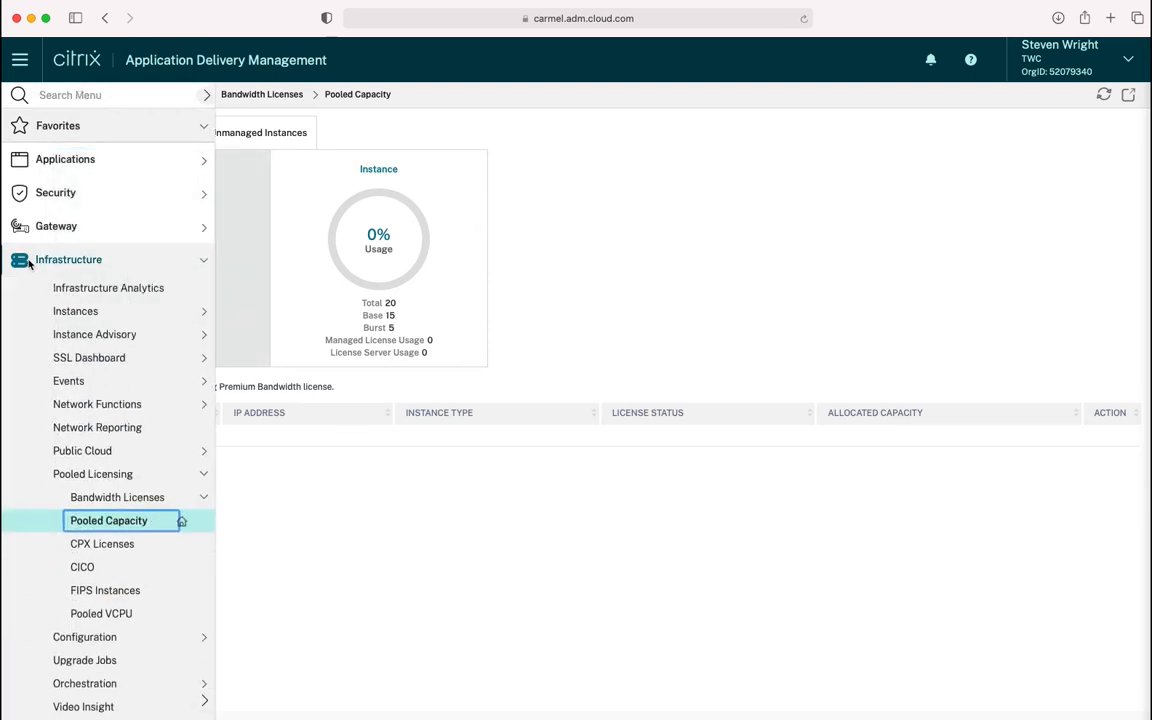
# Start a new configuration job named License
pyautogui.click(92, 638)
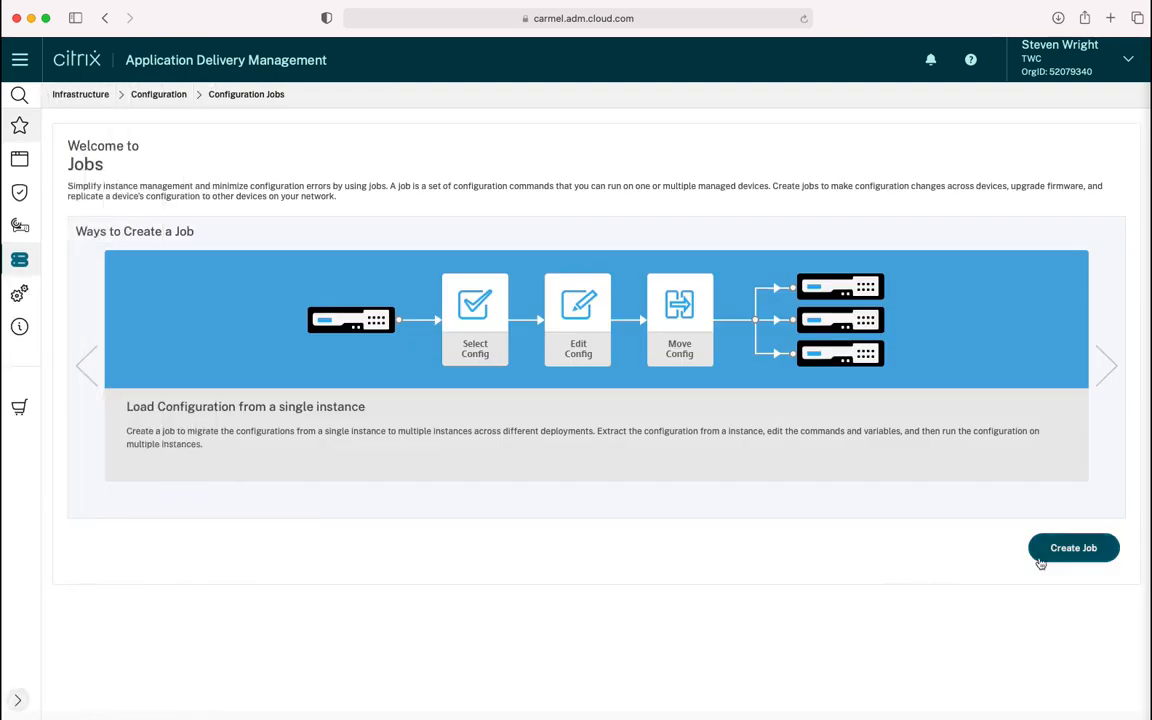
pyautogui.click(1074, 549)
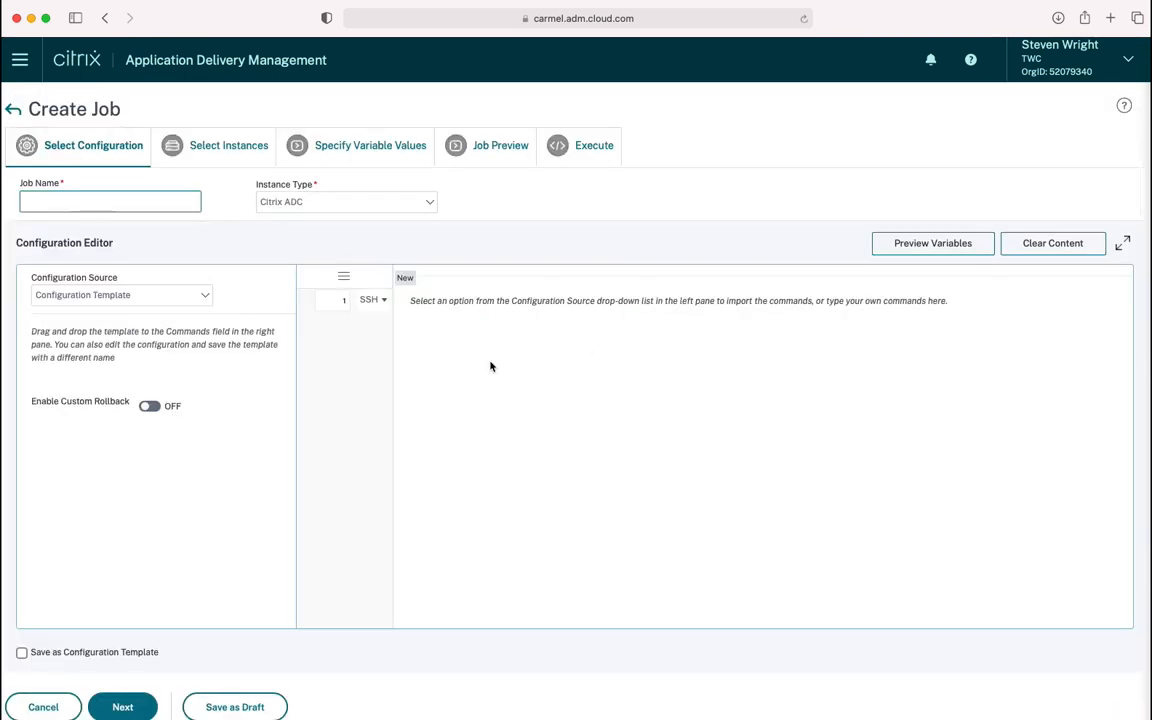
pyautogui.write('License')
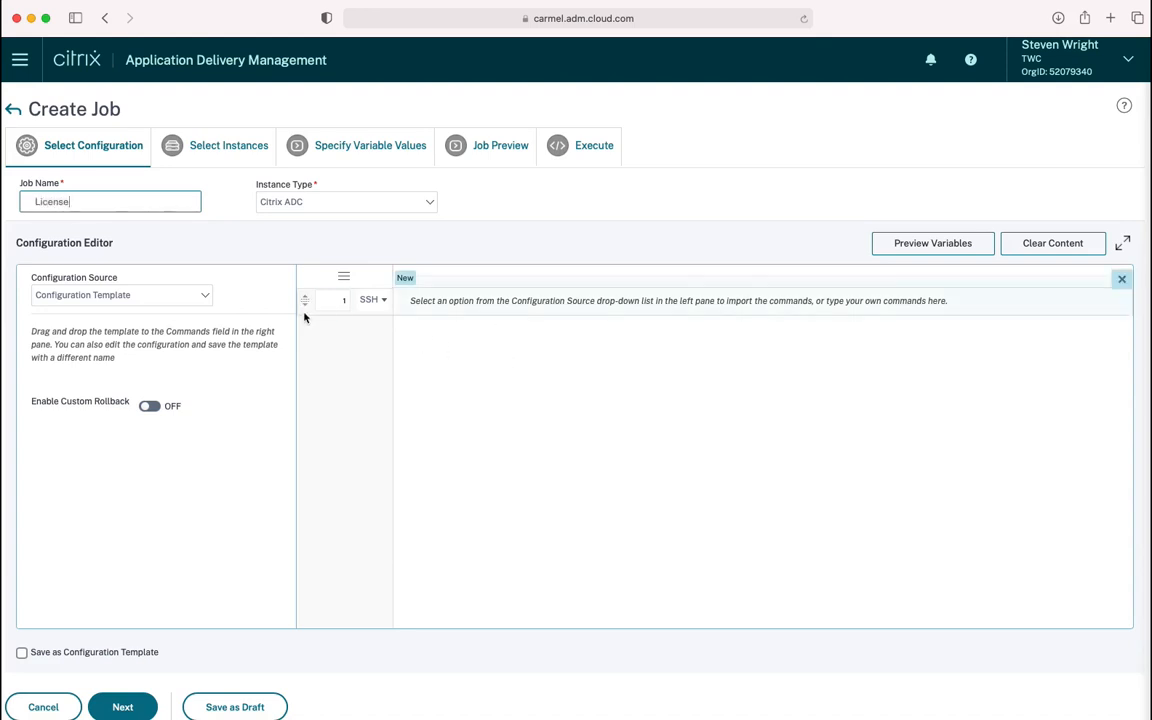
# Enter the 'add ns licenseserver' command and 'set ns capacity -unit gbps -bandwidth 1 -edition Platinum'
pyautogui.click(513, 305)
pyautogui.click(419, 301)
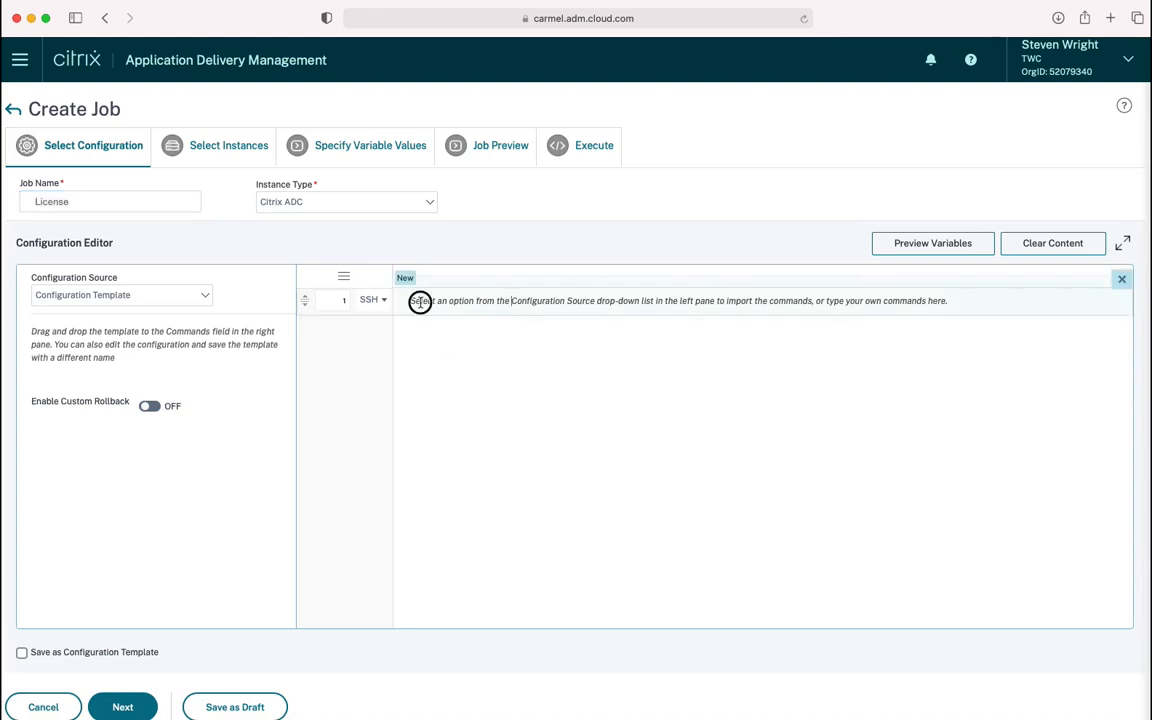
pyautogui.write('add ')
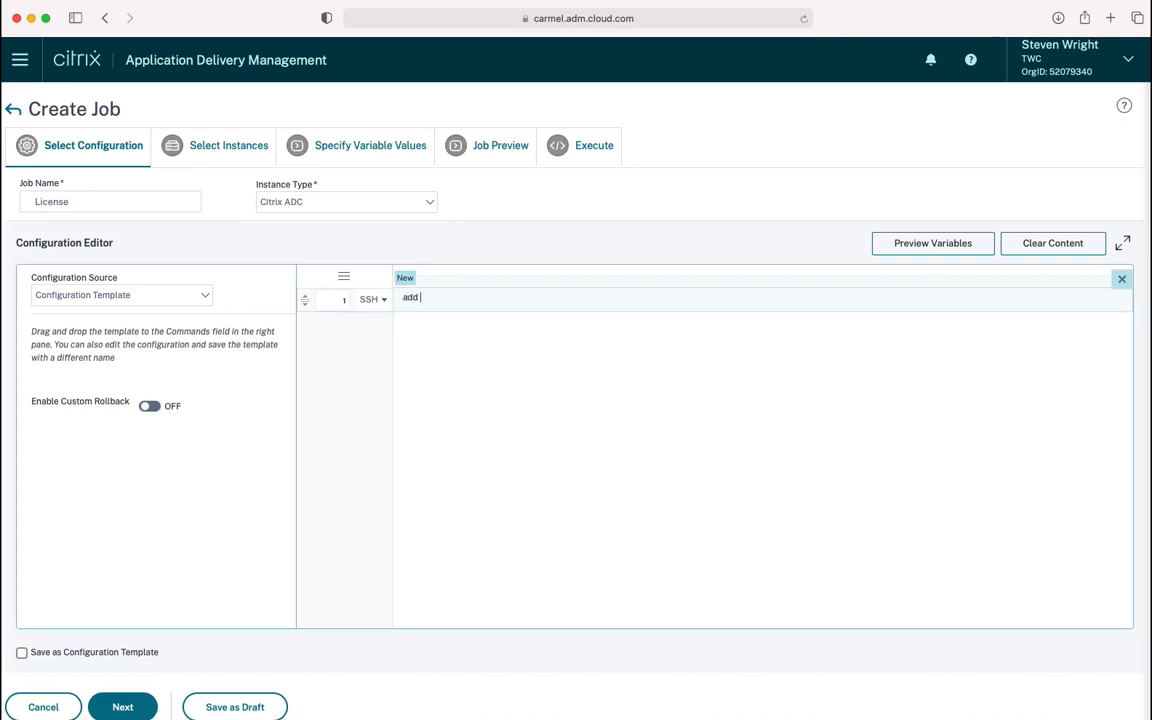
pyautogui.write('ns license server')
pyautogui.press('Left')
pyautogui.press('Left')
pyautogui.press('Left')
pyautogui.press('Left')
pyautogui.press('Left')
pyautogui.press('Left')
pyautogui.press('Left')
pyautogui.press('BackSpace')
pyautogui.press('Right')
pyautogui.press('Right')
pyautogui.press('Right')
pyautogui.press('Right')
pyautogui.press('Right')
pyautogui.press('Right')
pyautogui.press('Right')
pyautogui.write('192.168.2')
pyautogui.write('.20')
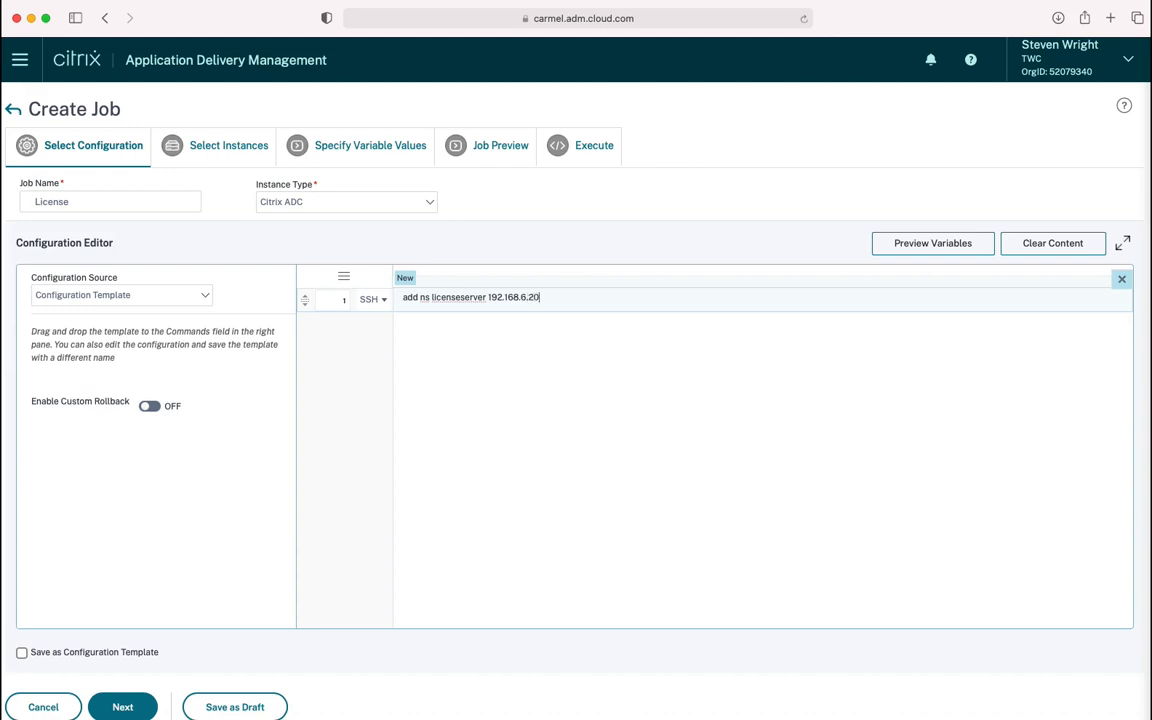
pyautogui.press('Return')
pyautogui.write('set ns capacity -u')
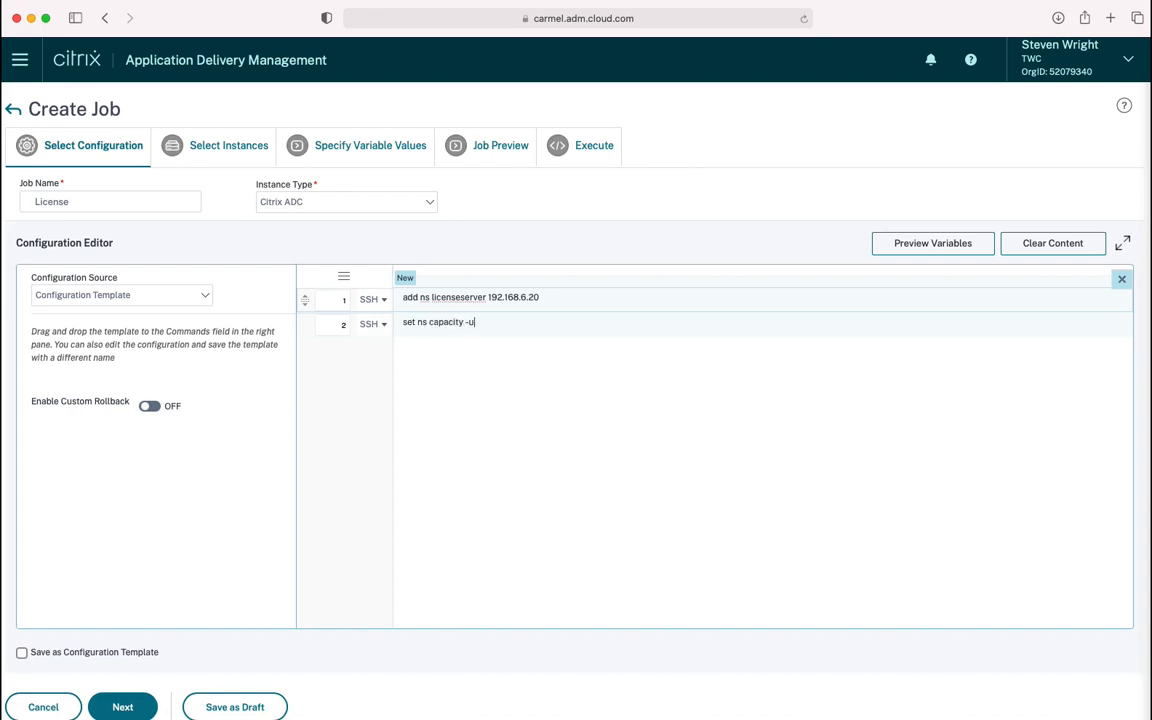
pyautogui.write('nit gbps -bandwidth 1 -edition Platinum')
pyautogui.click(468, 362)
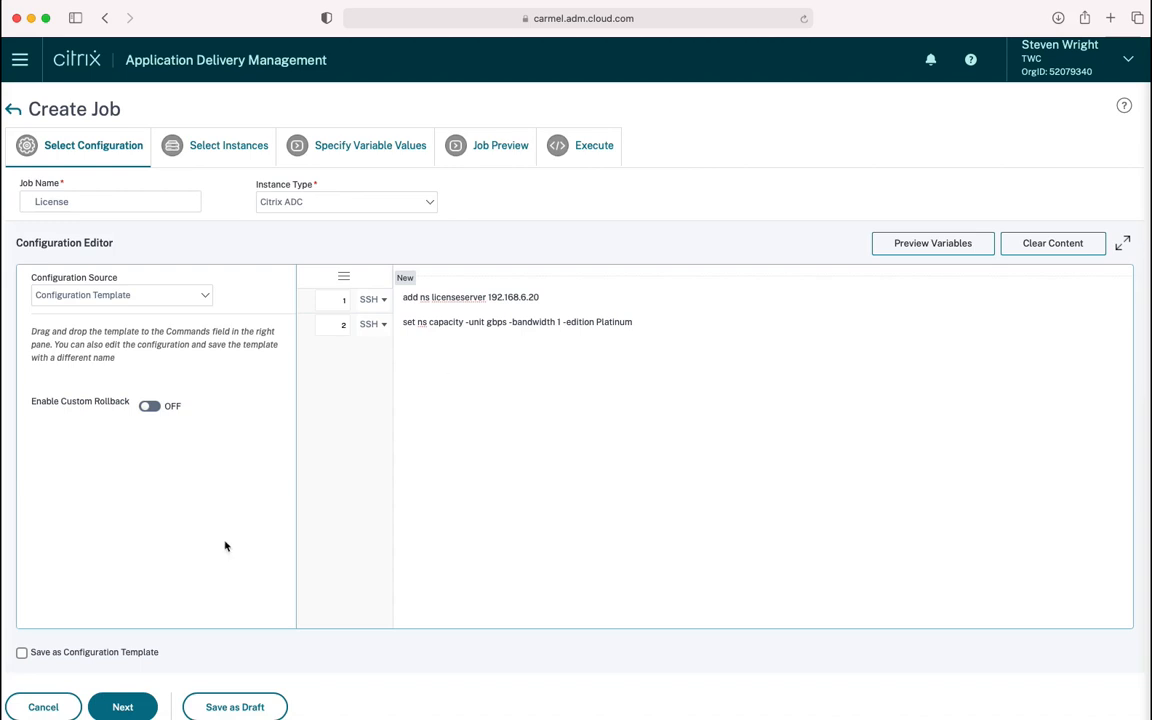
# Target instance 192.168.6.30 and run the License job immediately
pyautogui.click(134, 708)
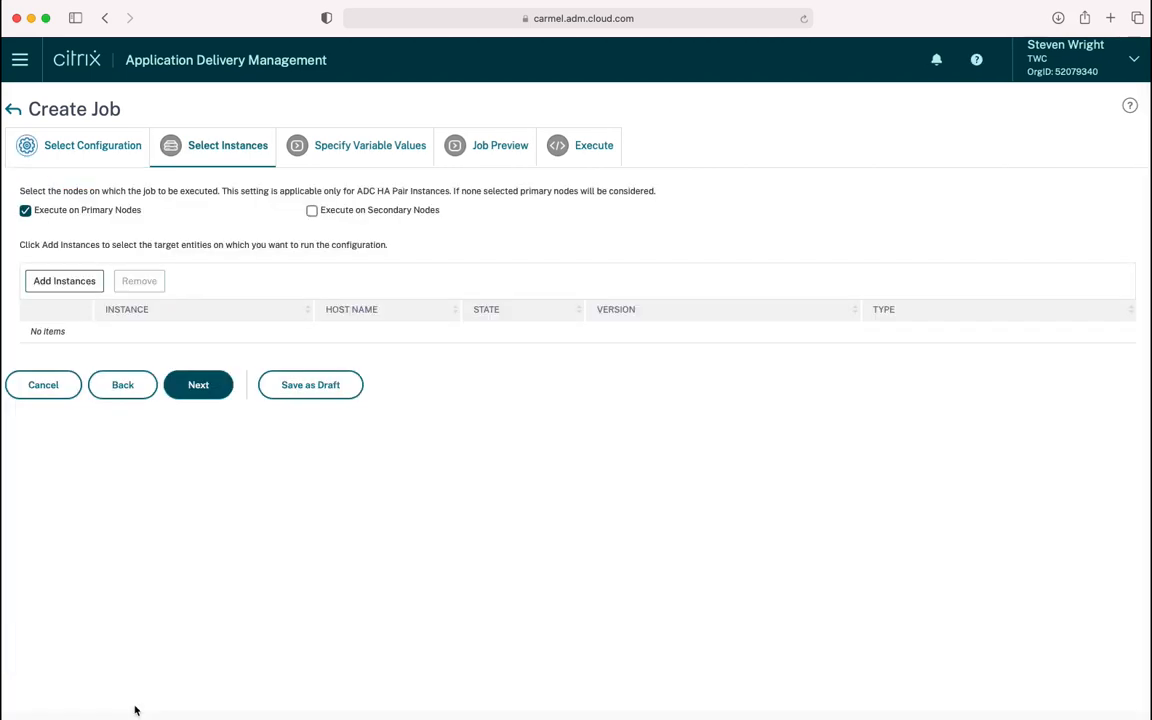
pyautogui.click(82, 284)
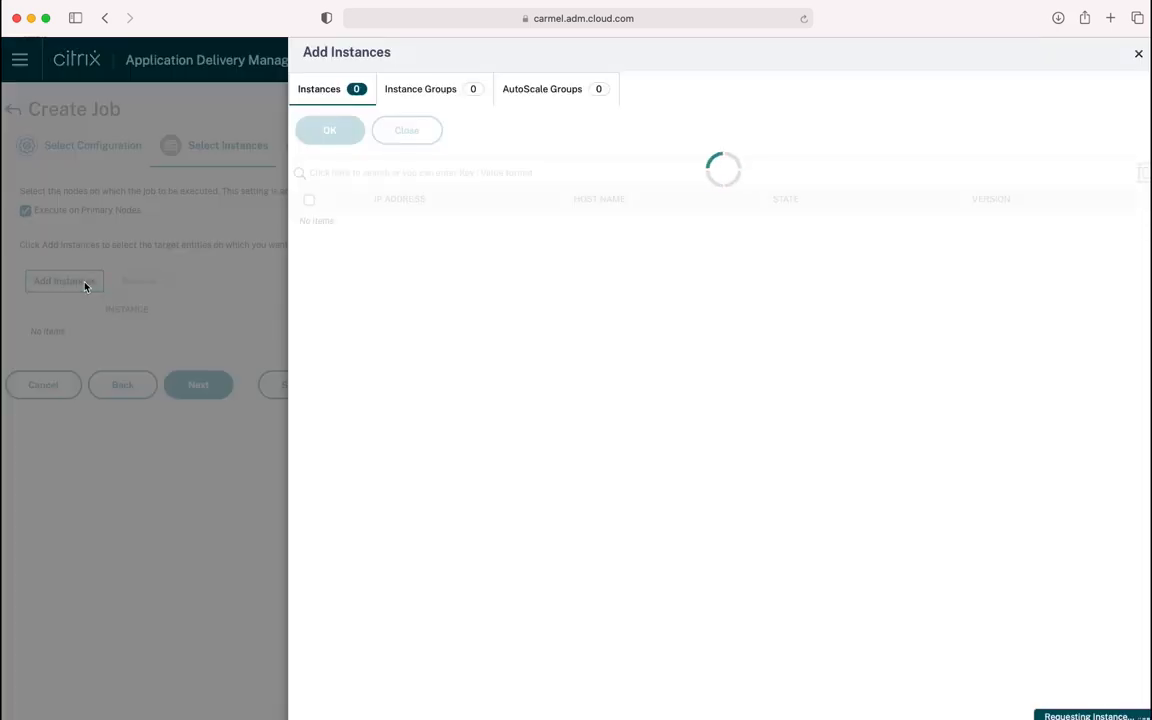
pyautogui.click(309, 221)
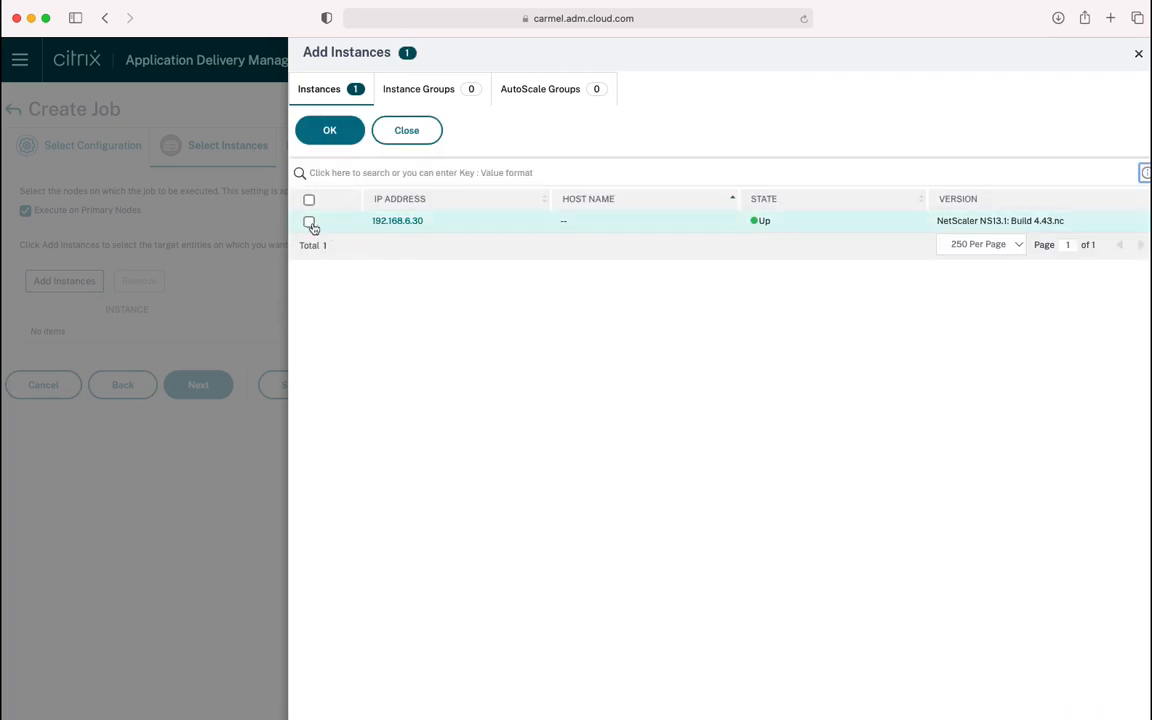
pyautogui.click(330, 133)
pyautogui.click(212, 395)
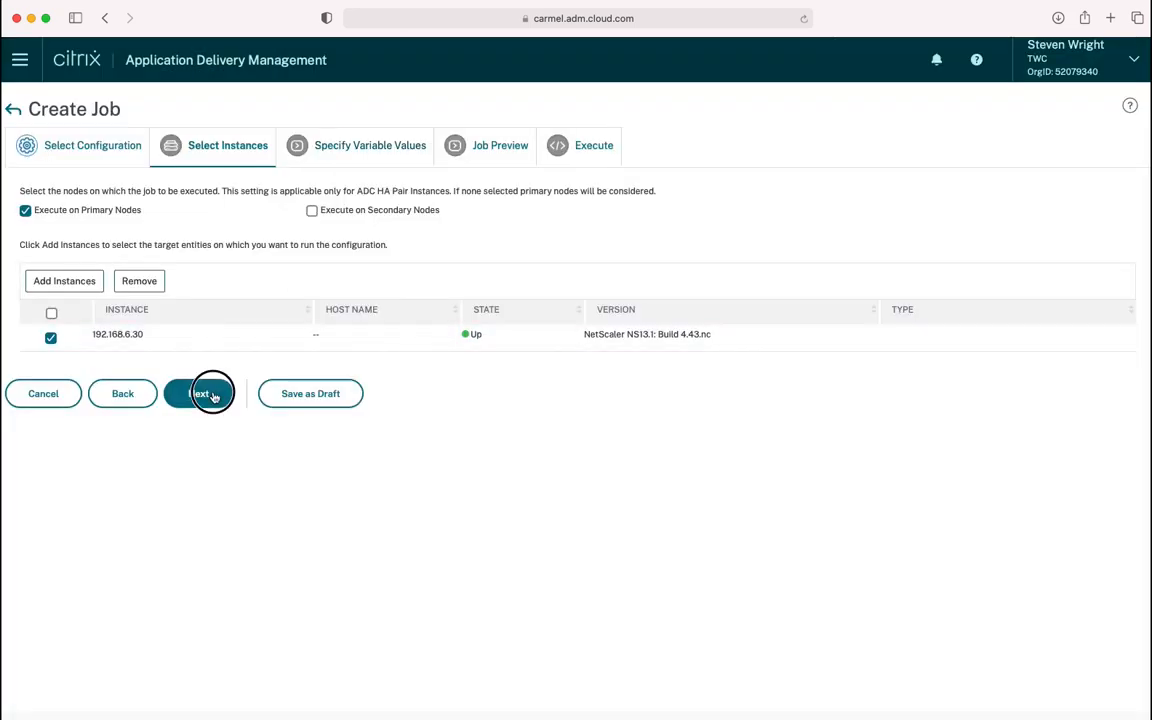
pyautogui.click(197, 281)
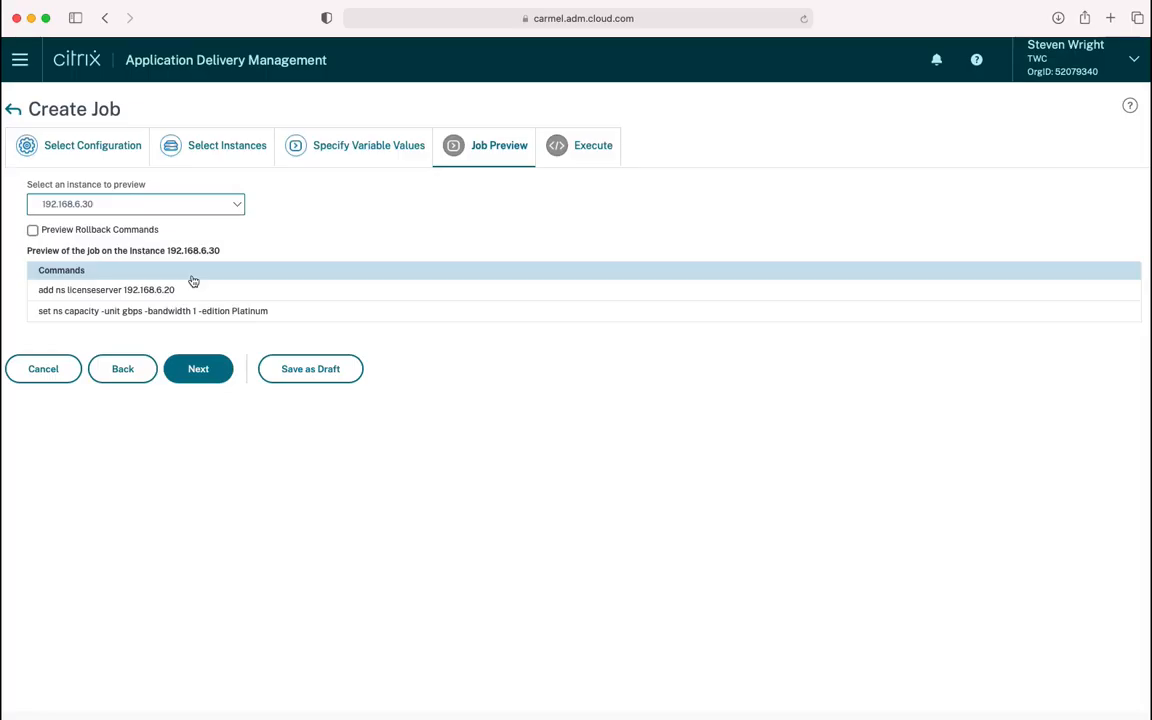
pyautogui.click(210, 372)
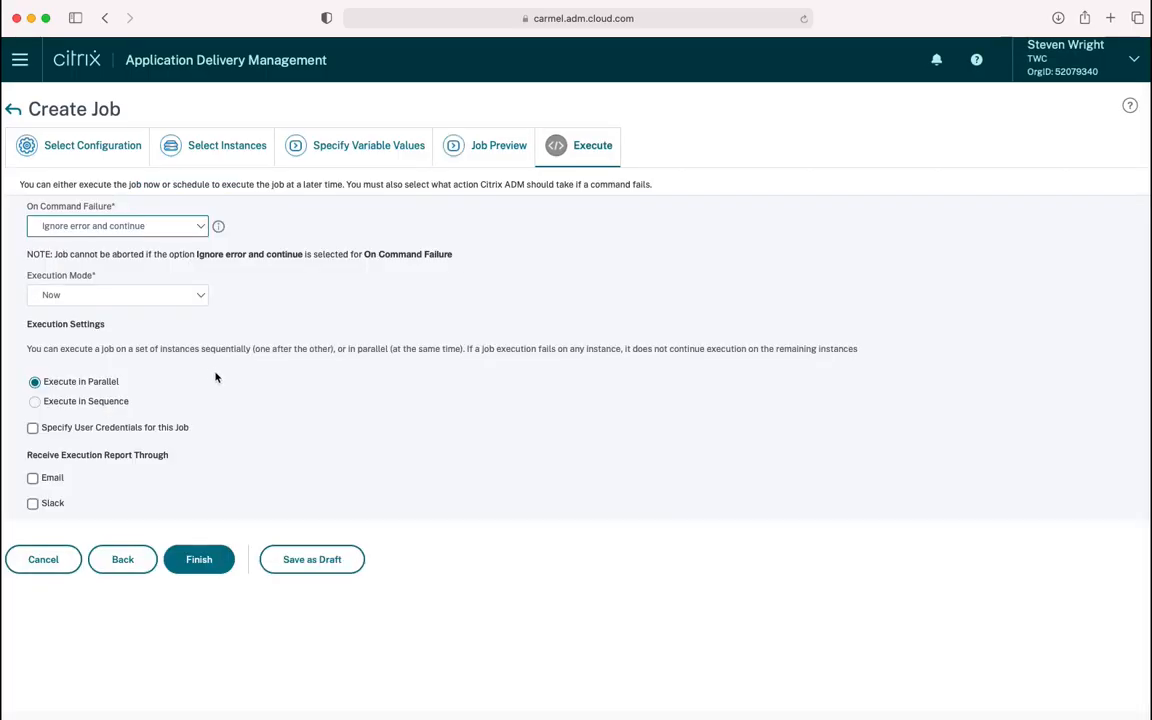
pyautogui.click(213, 568)
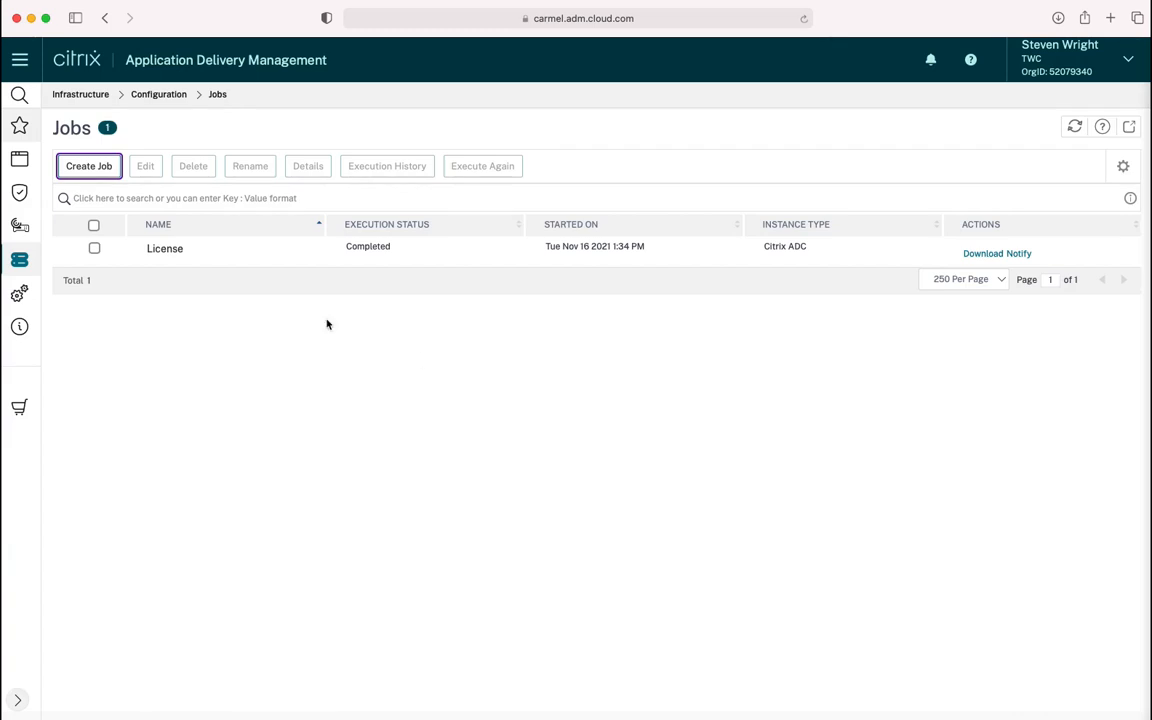
# Check the License job's command log for 192.168.6.30, then open the Instances dashboard
pyautogui.click(387, 168)
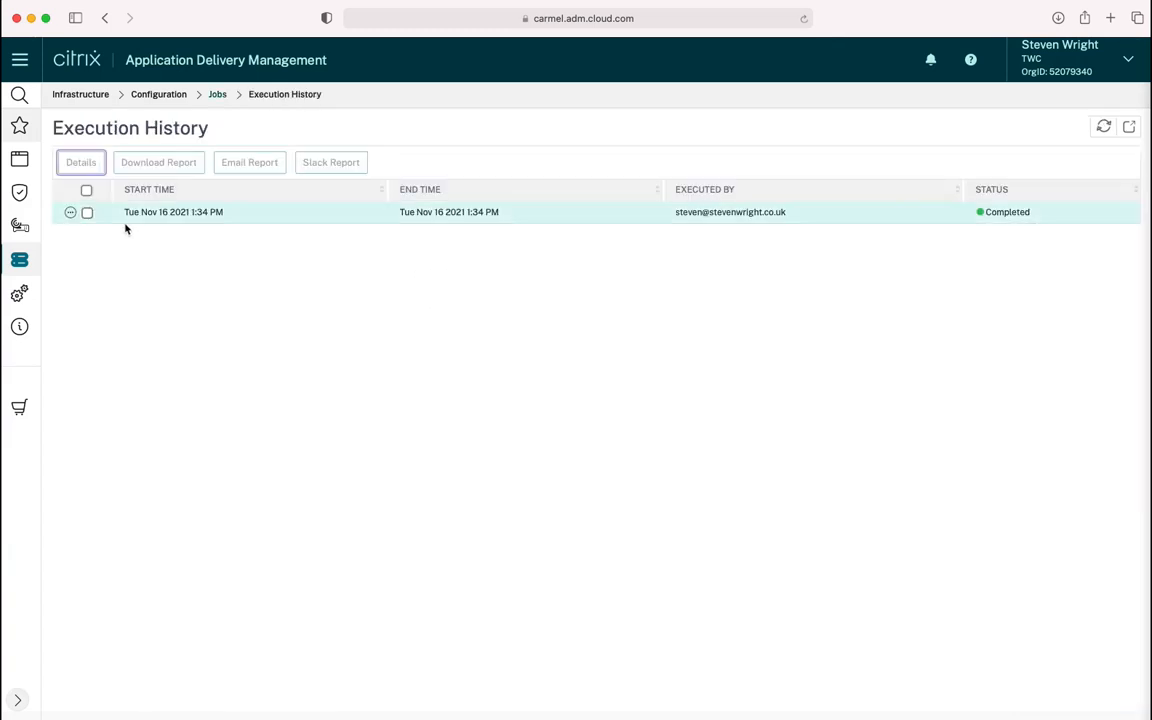
pyautogui.click(87, 212)
pyautogui.click(84, 164)
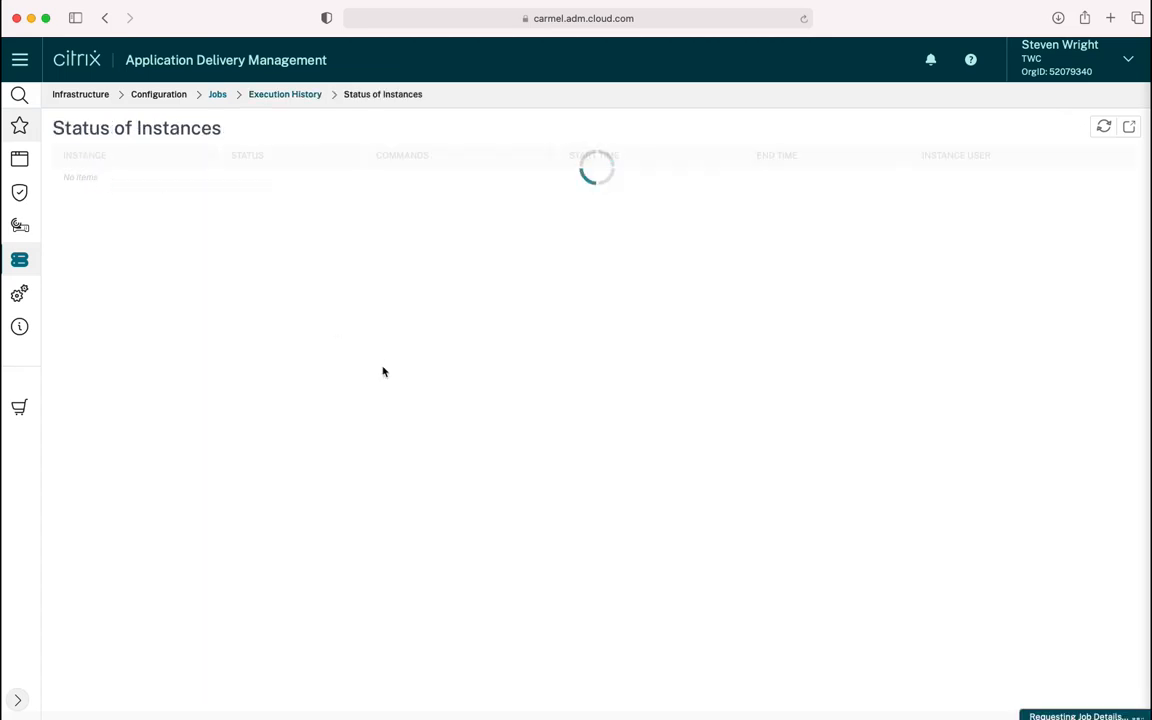
pyautogui.click(638, 184)
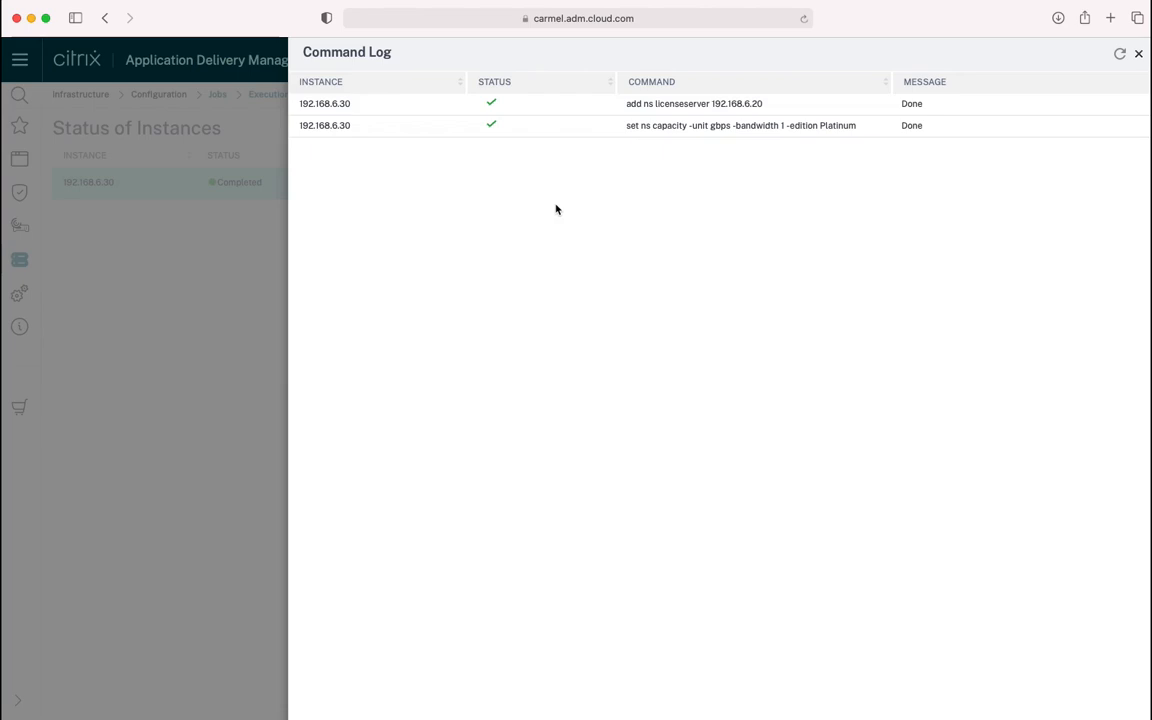
pyautogui.click(1138, 58)
pyautogui.moveTo(28, 266)
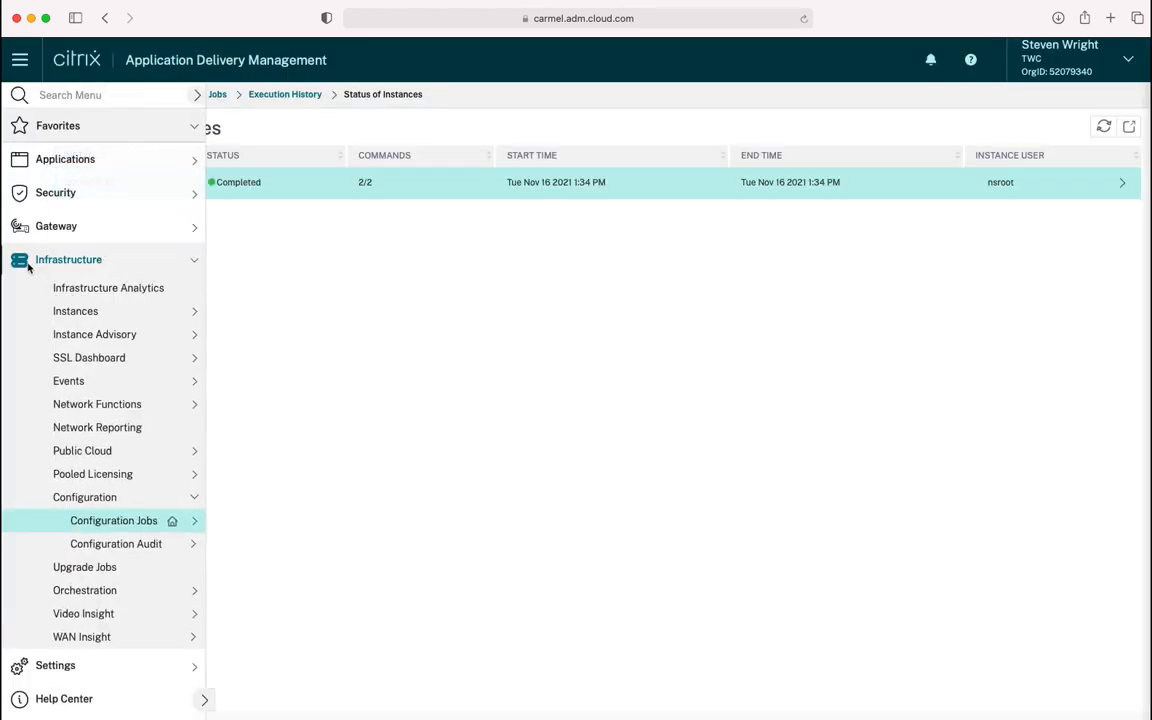
pyautogui.click(96, 310)
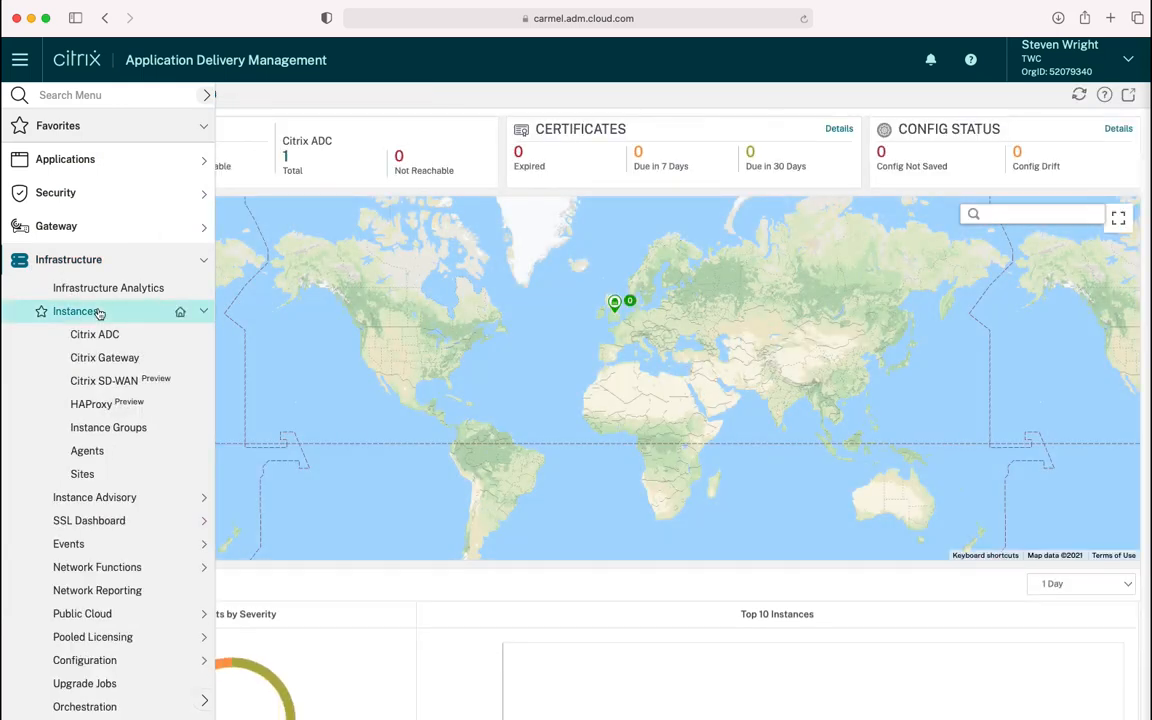
# Reboot the Citrix ADC VPX instance 192.168.6.30
pyautogui.click(103, 334)
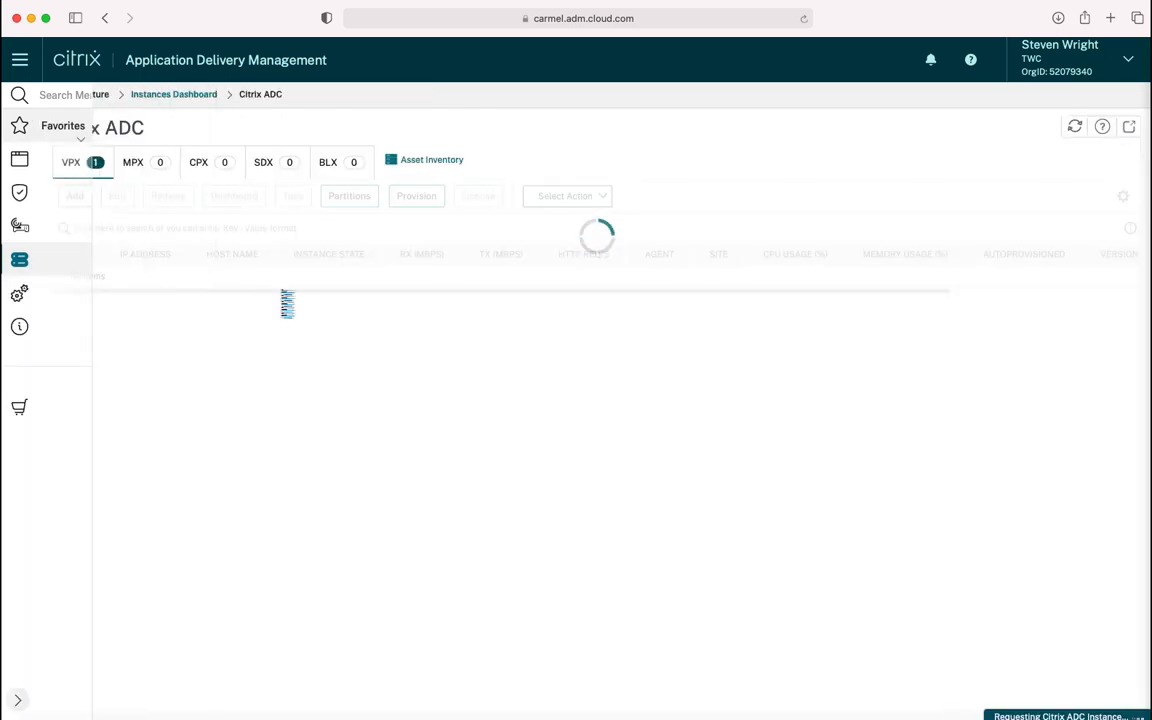
pyautogui.click(94, 277)
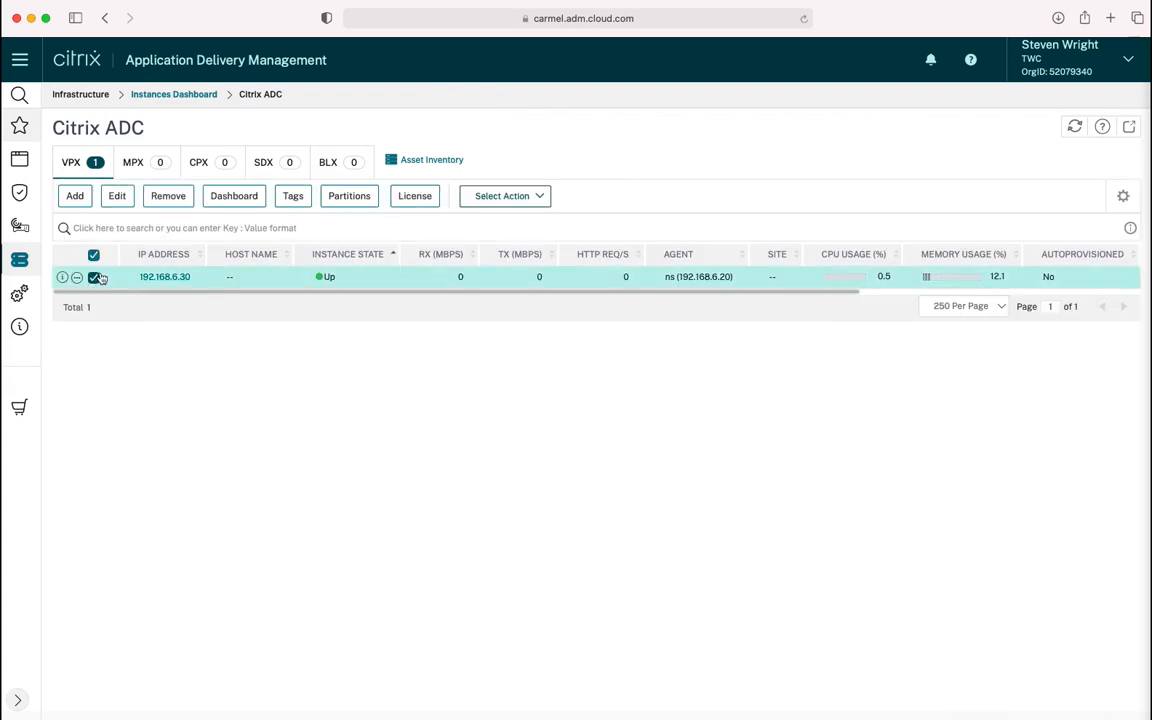
pyautogui.click(524, 196)
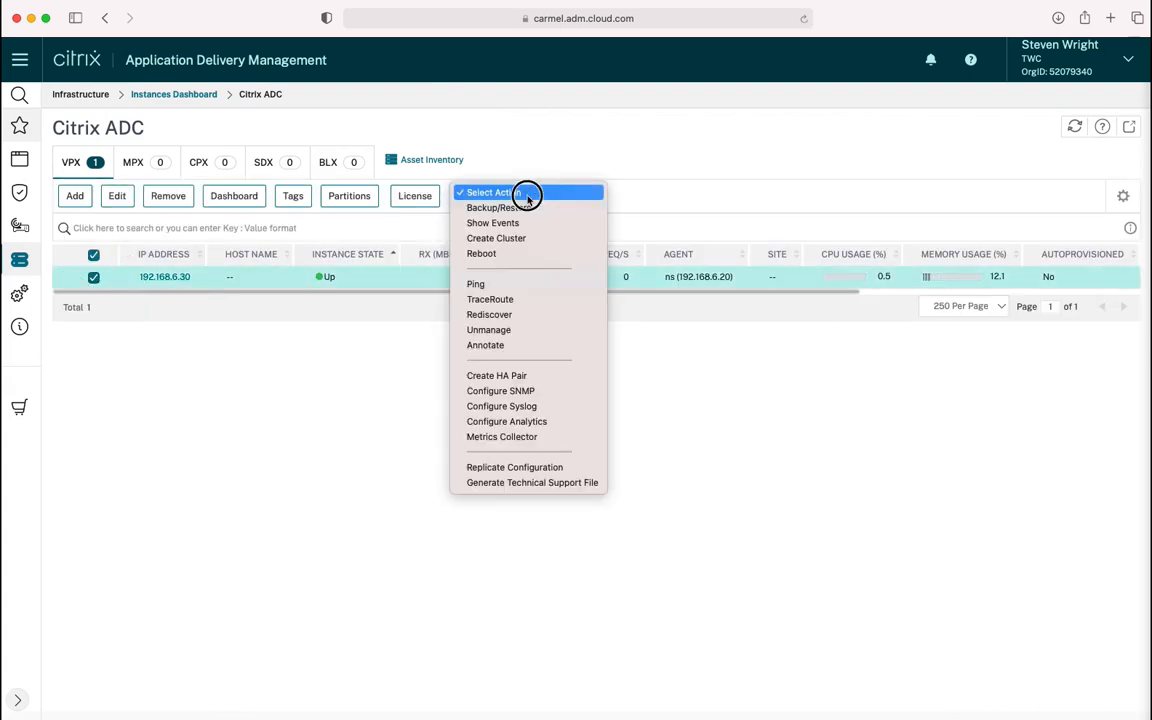
pyautogui.click(542, 257)
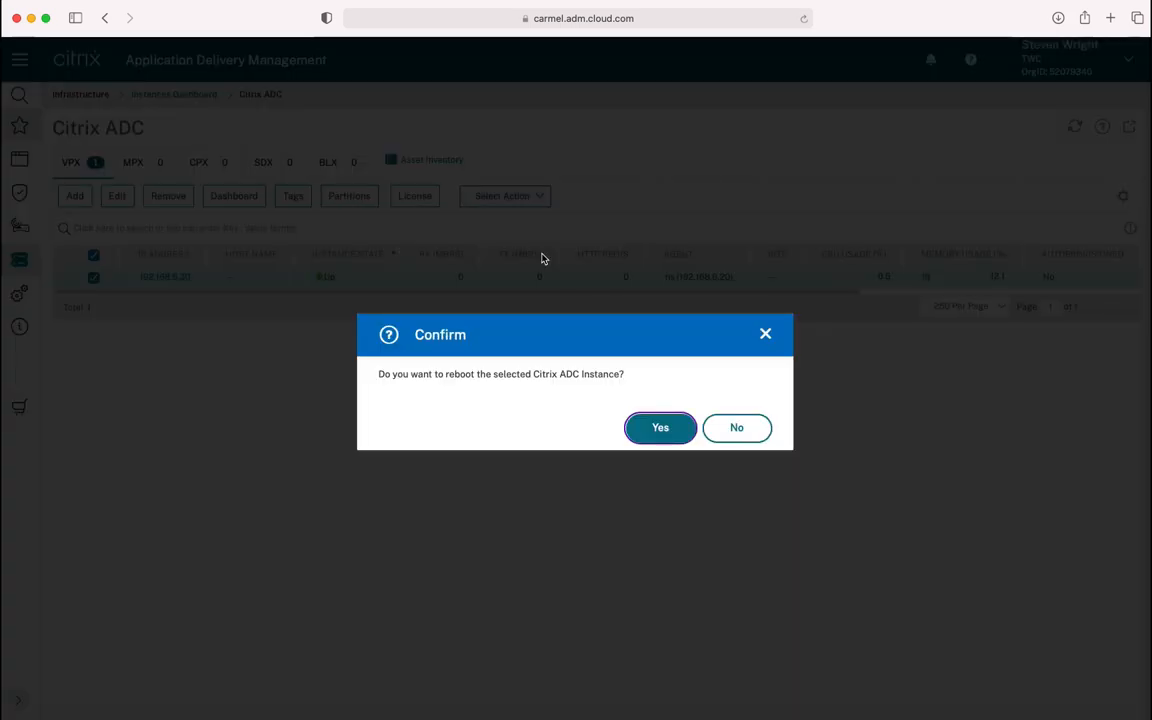
pyautogui.click(658, 428)
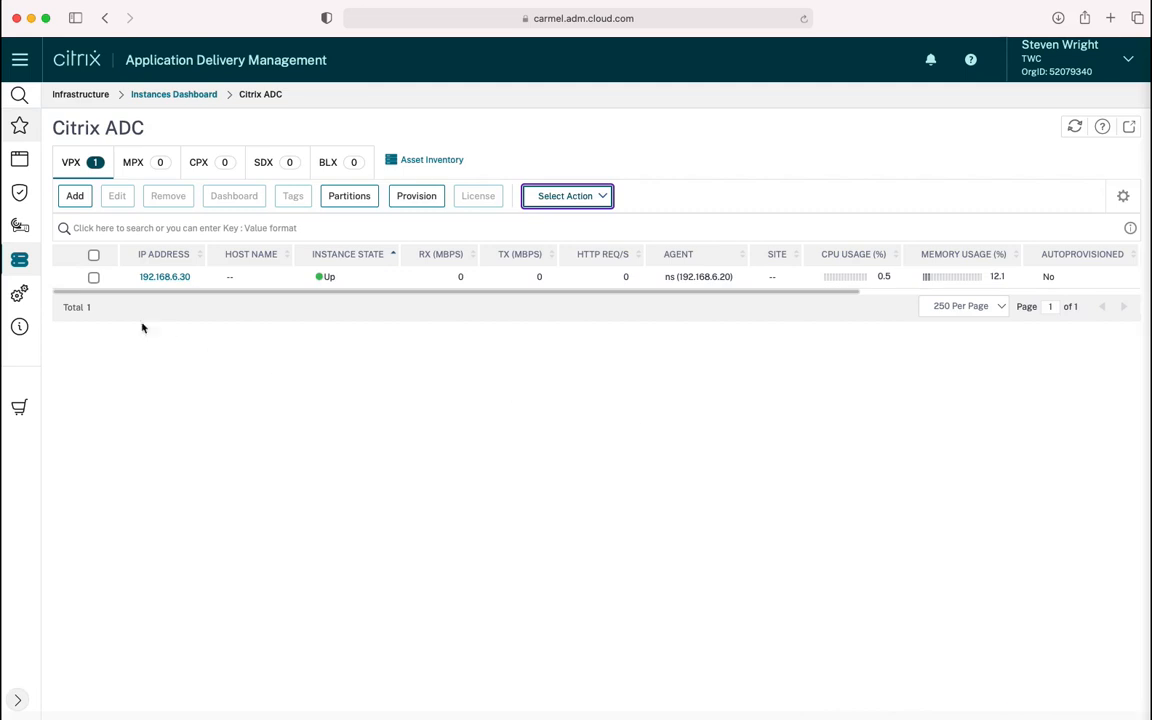
# Review the Pooled Licensing capacity page, then bring the navigation menu back up
pyautogui.moveTo(19, 265)
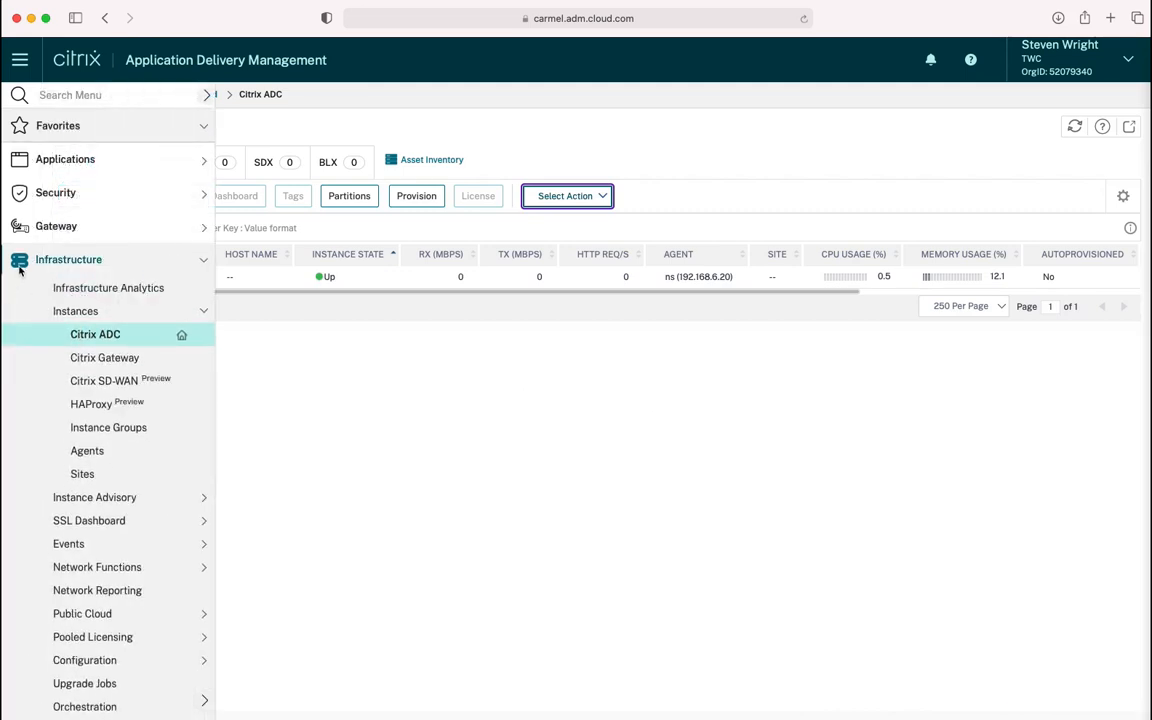
pyautogui.click(113, 642)
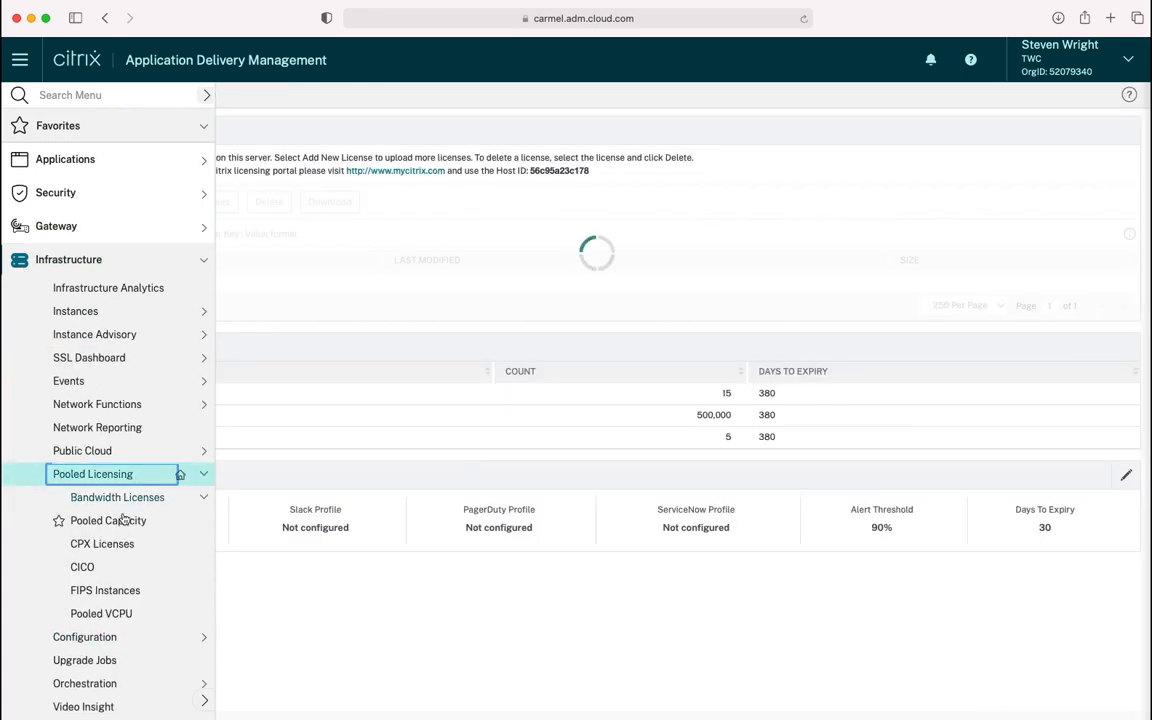
pyautogui.click(117, 501)
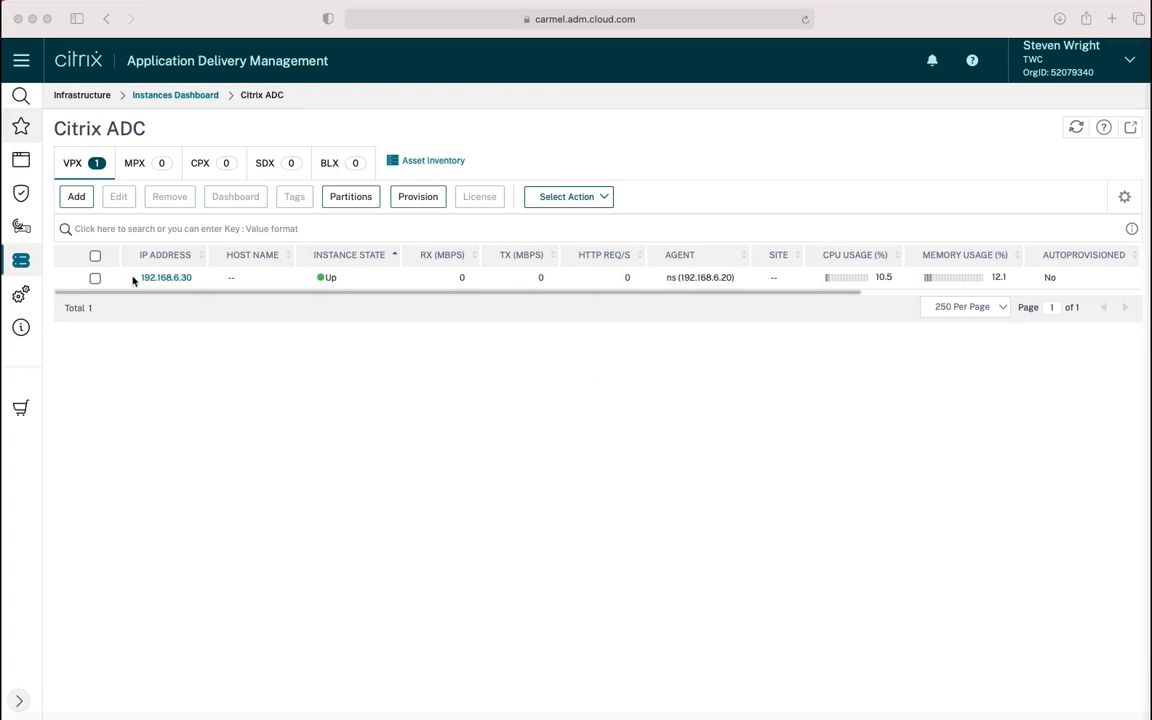
pyautogui.click(9, 247)
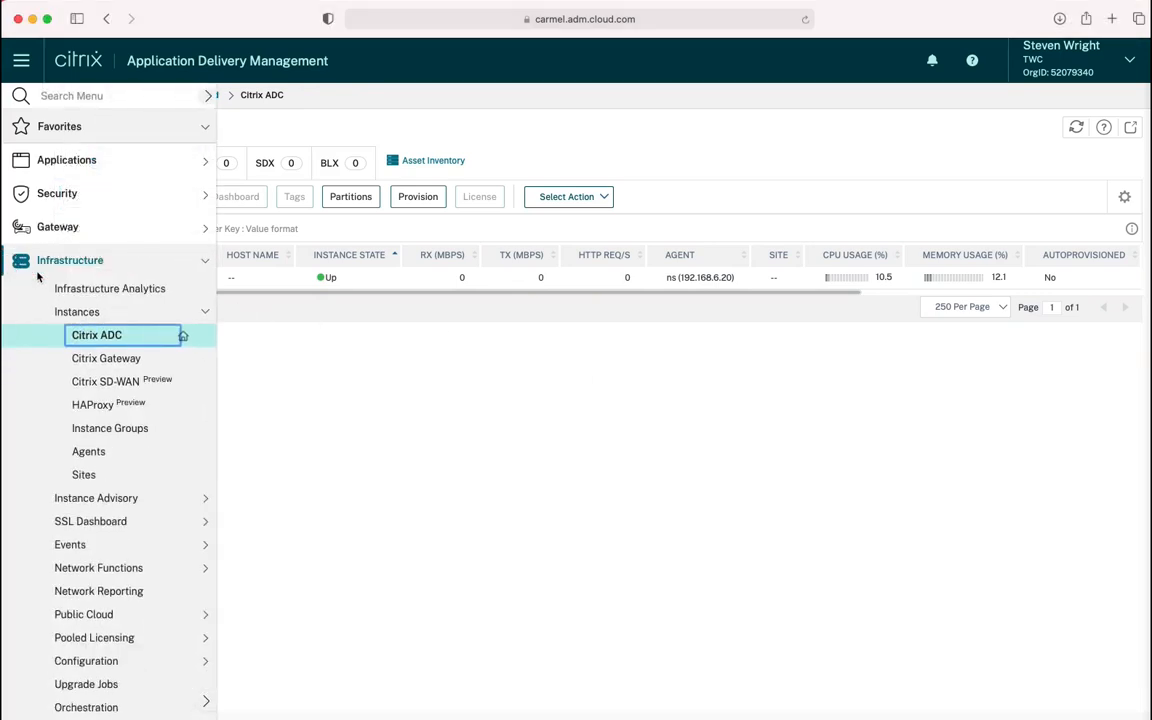
# Start an SSL certificate install from the SSL dashboard, sourcing it from the certificate store
pyautogui.click(95, 521)
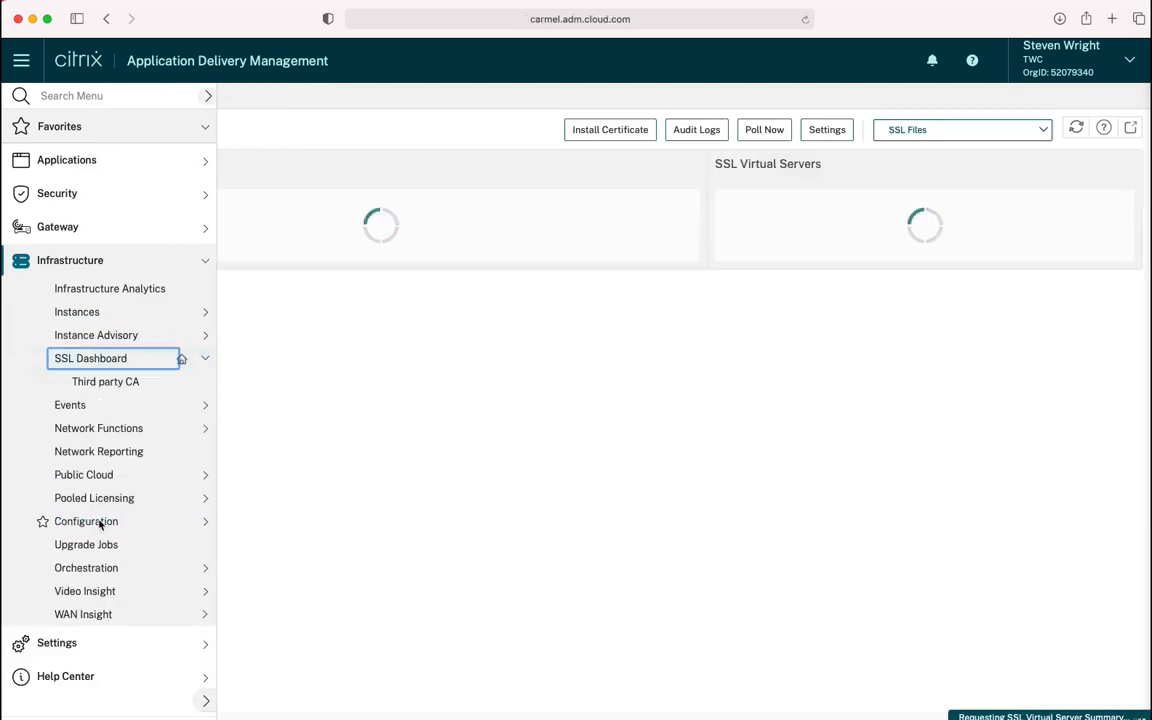
pyautogui.click(576, 131)
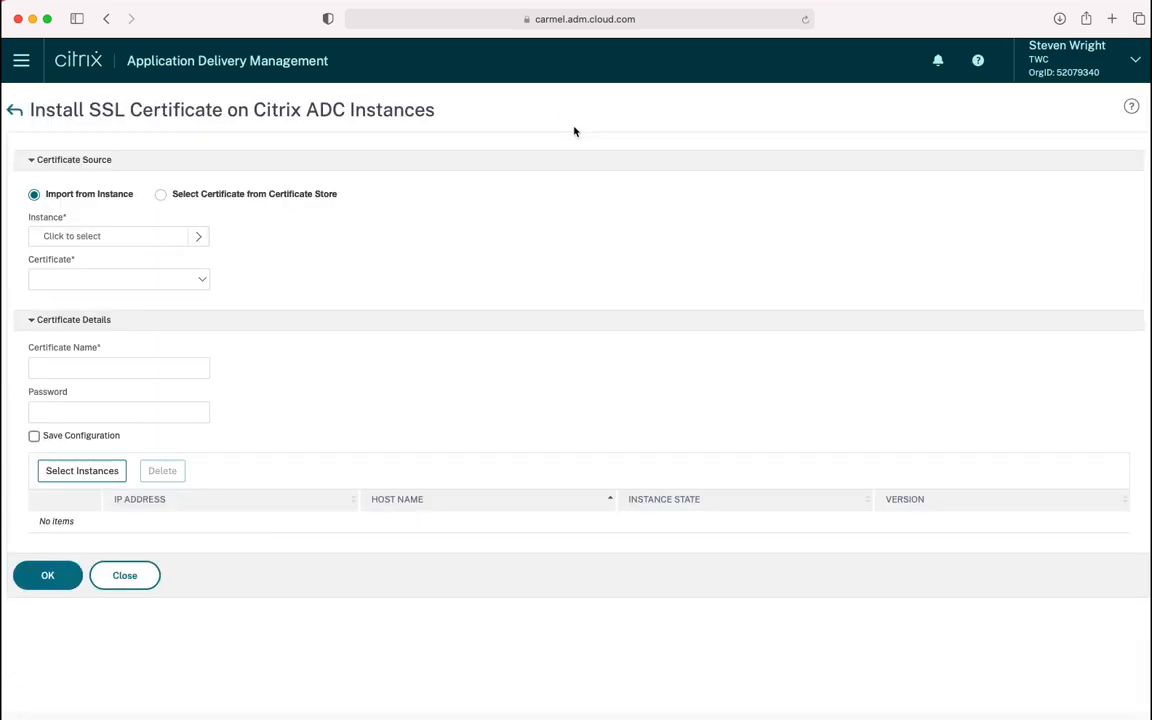
pyautogui.click(313, 195)
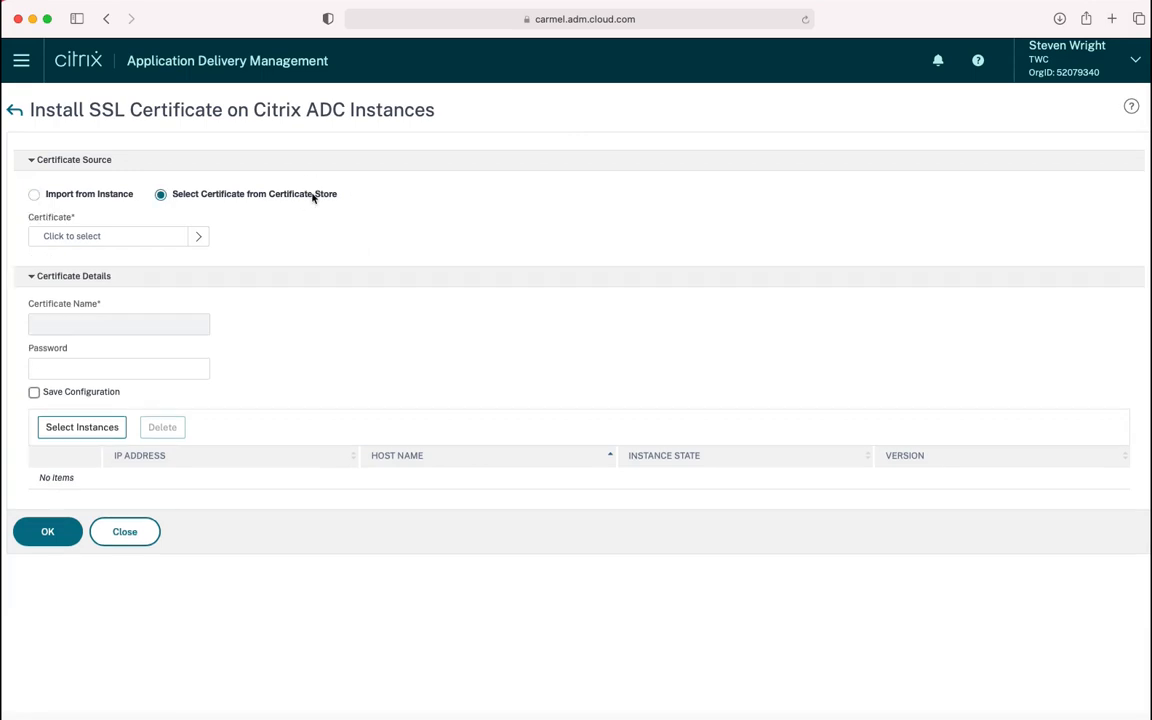
pyautogui.click(188, 238)
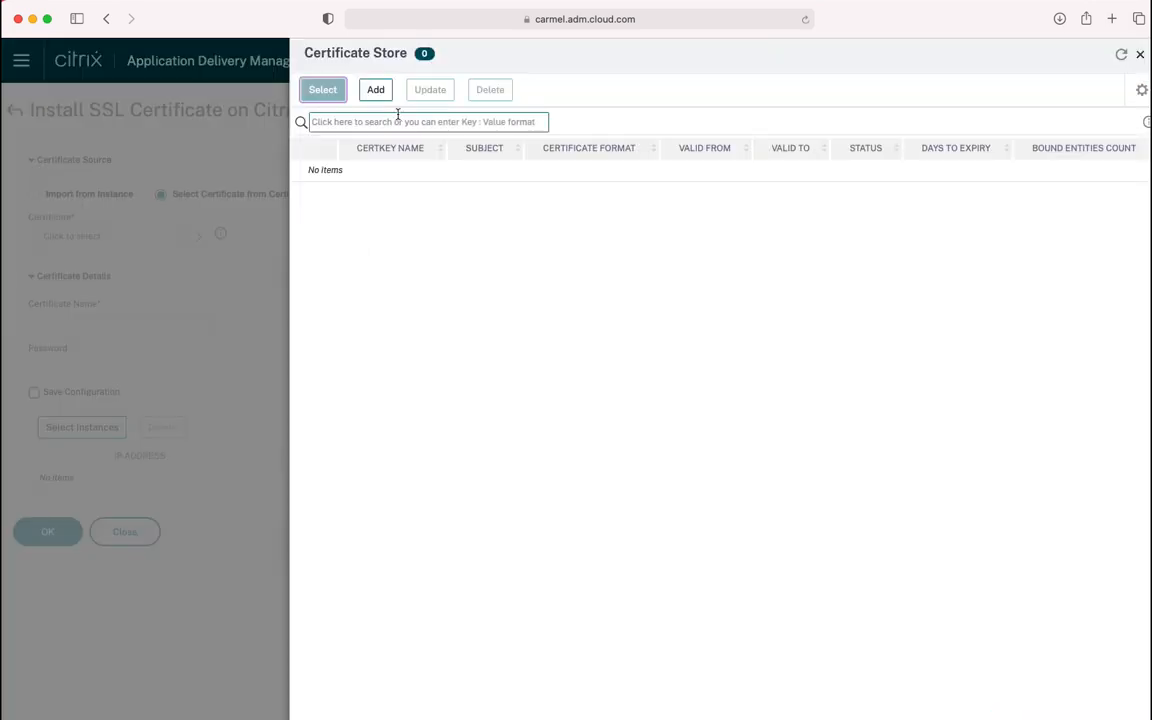
pyautogui.click(376, 91)
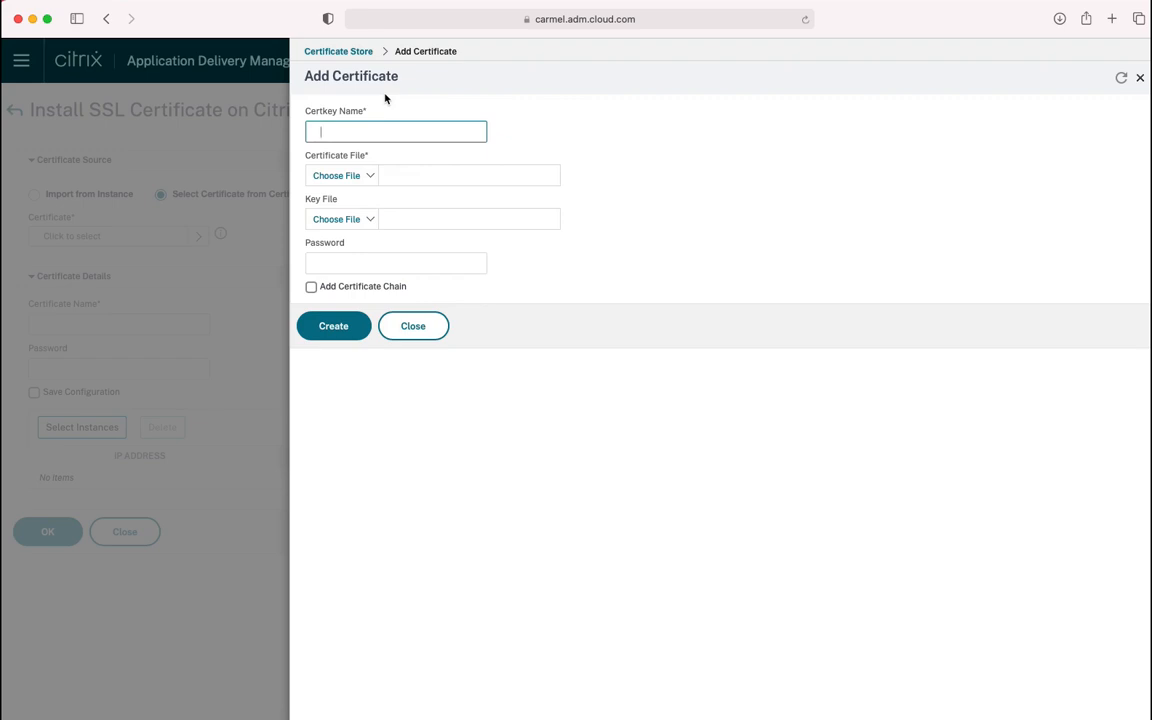
# Add ADC1-Management to the store with adc1-management.crt and adc1-management.key uploaded from the Desktop
pyautogui.write('ADC1-Management')
pyautogui.click(370, 176)
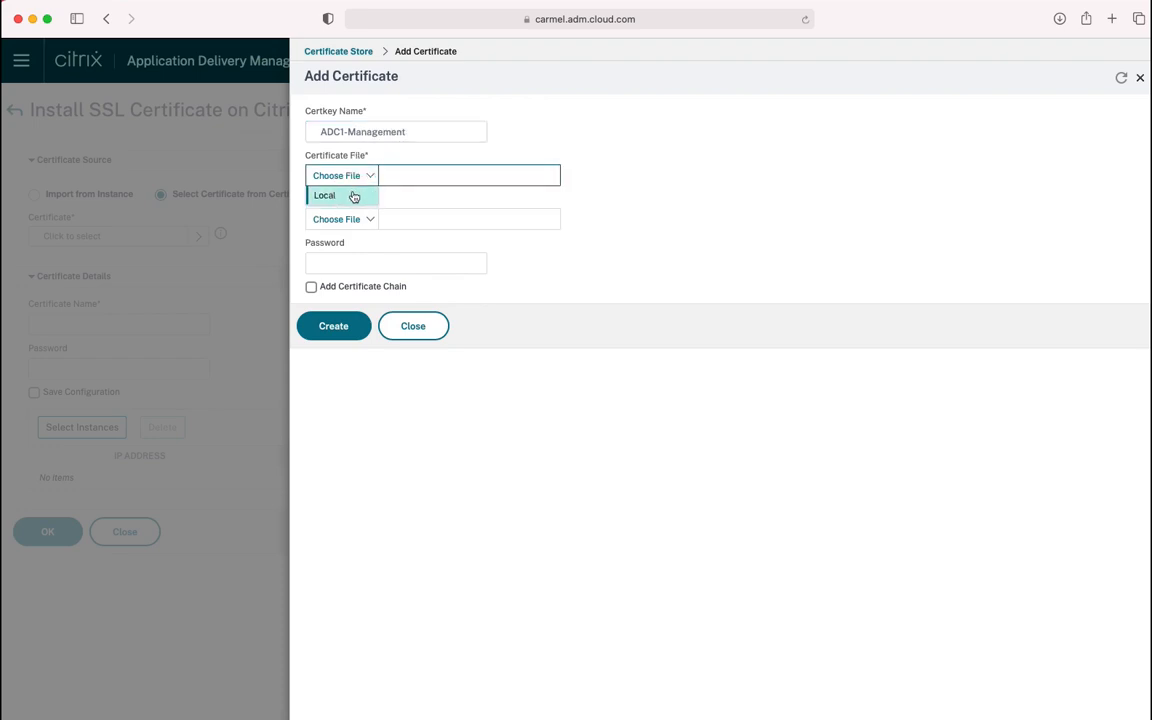
pyautogui.click(353, 196)
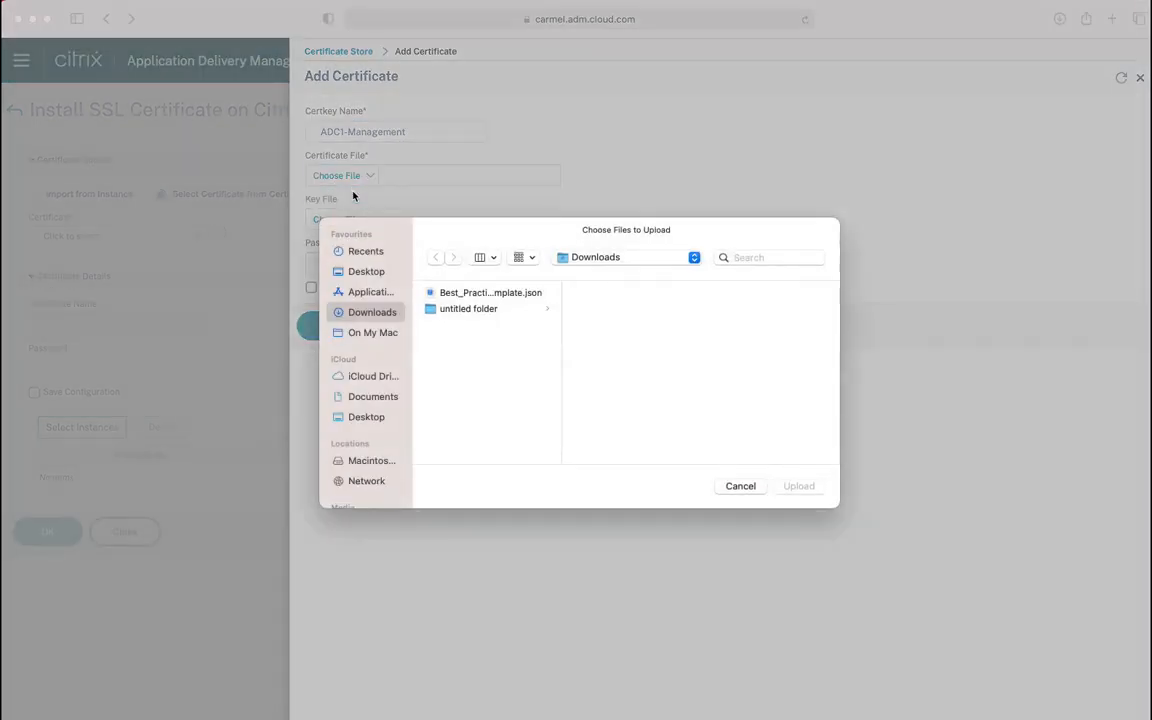
pyautogui.click(366, 273)
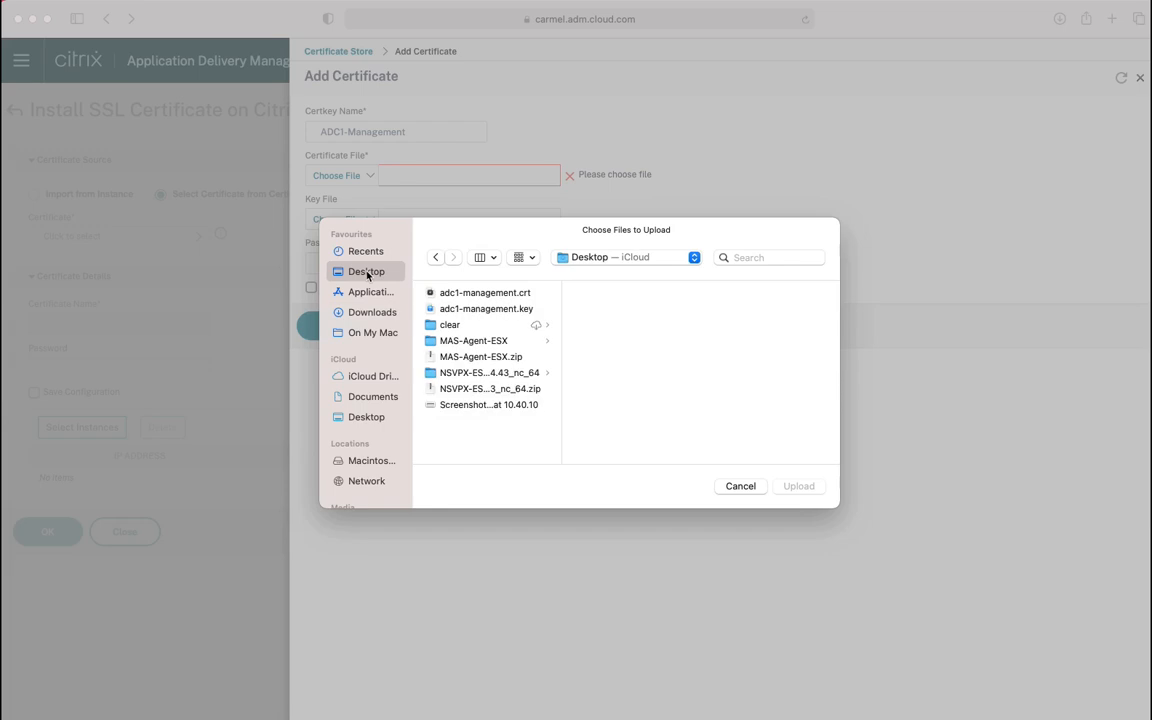
pyautogui.click(490, 293)
pyautogui.click(816, 485)
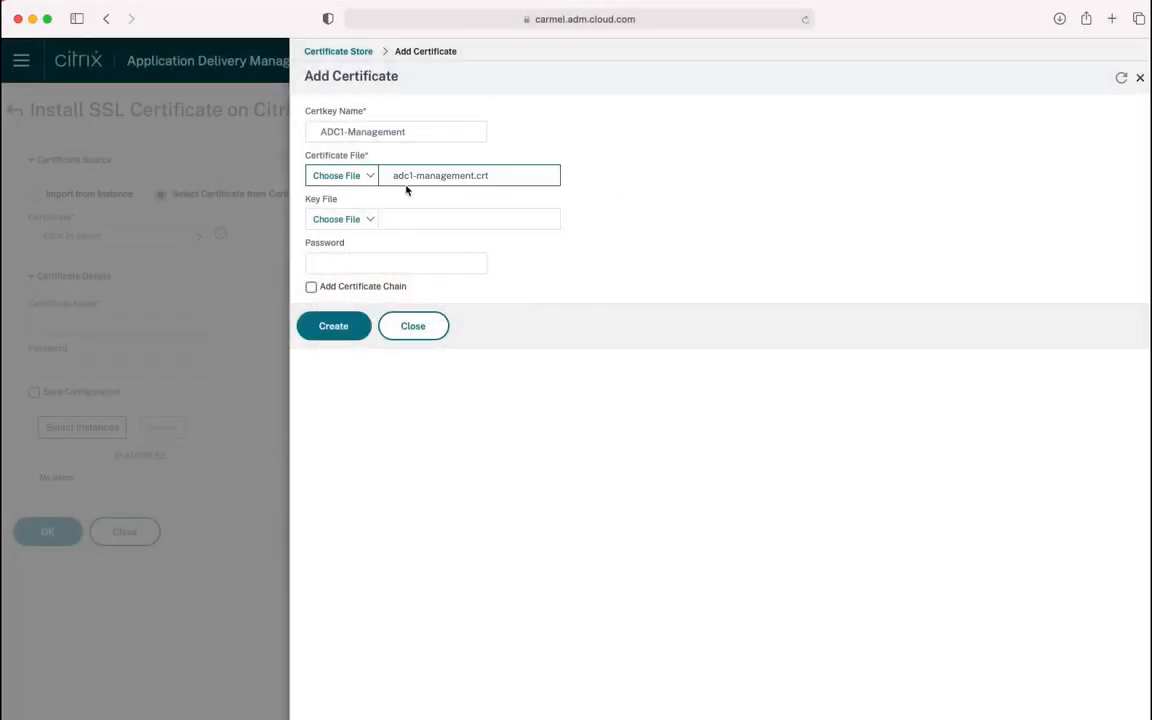
pyautogui.click(373, 220)
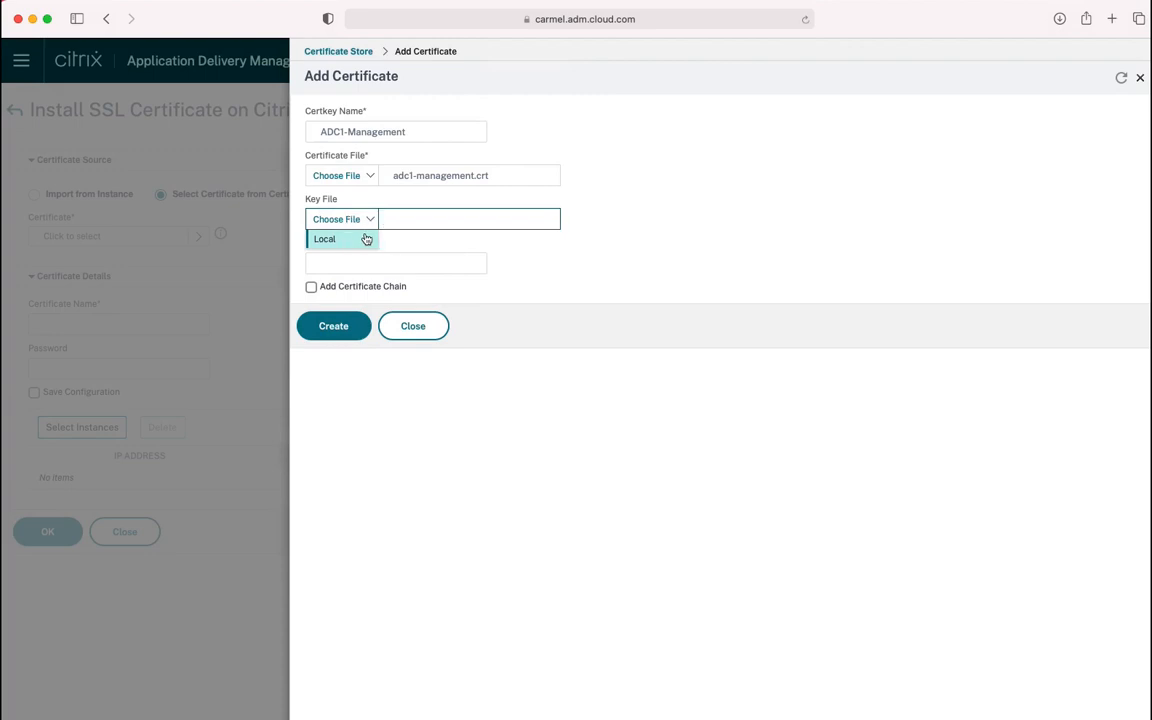
pyautogui.click(367, 238)
pyautogui.click(488, 308)
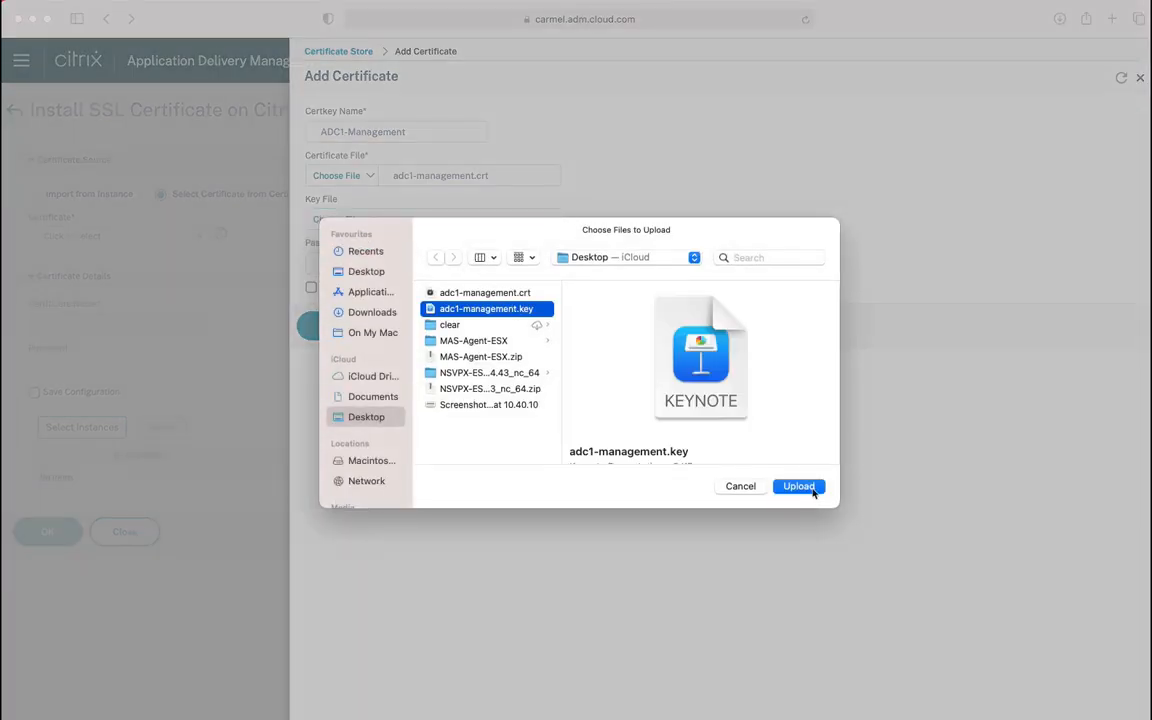
pyautogui.click(798, 486)
pyautogui.click(336, 331)
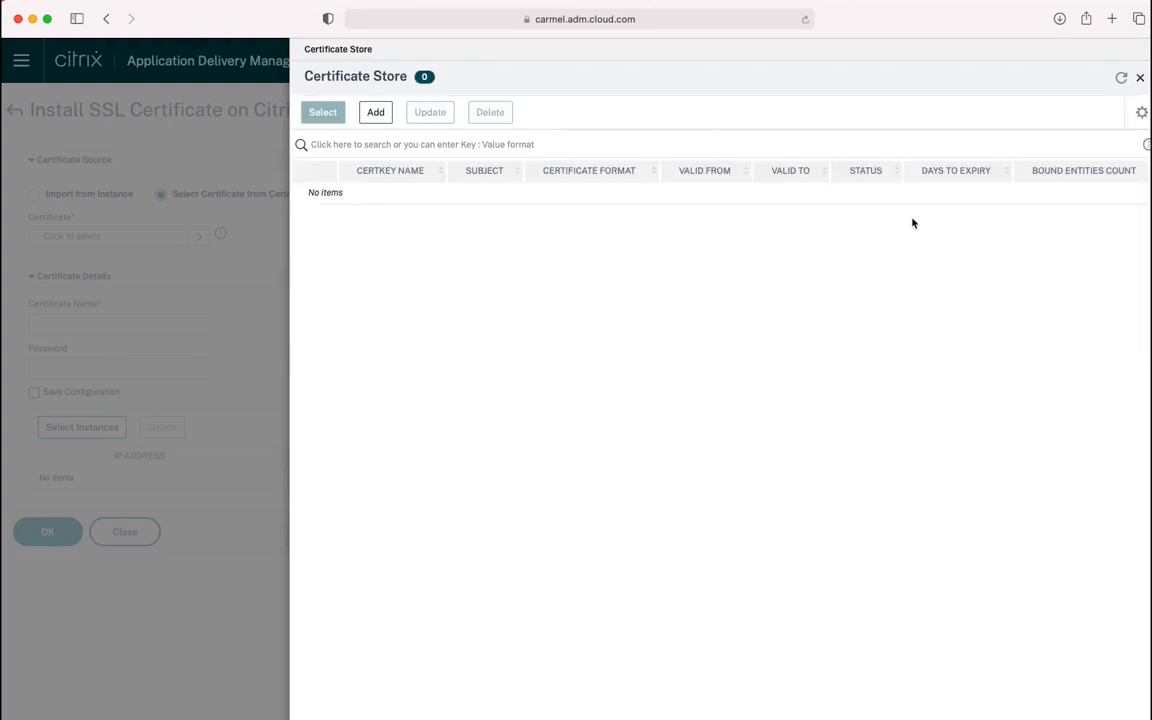
# Refresh the store until ADC1-Management appears and select it as the certificate to install
pyautogui.click(1121, 80)
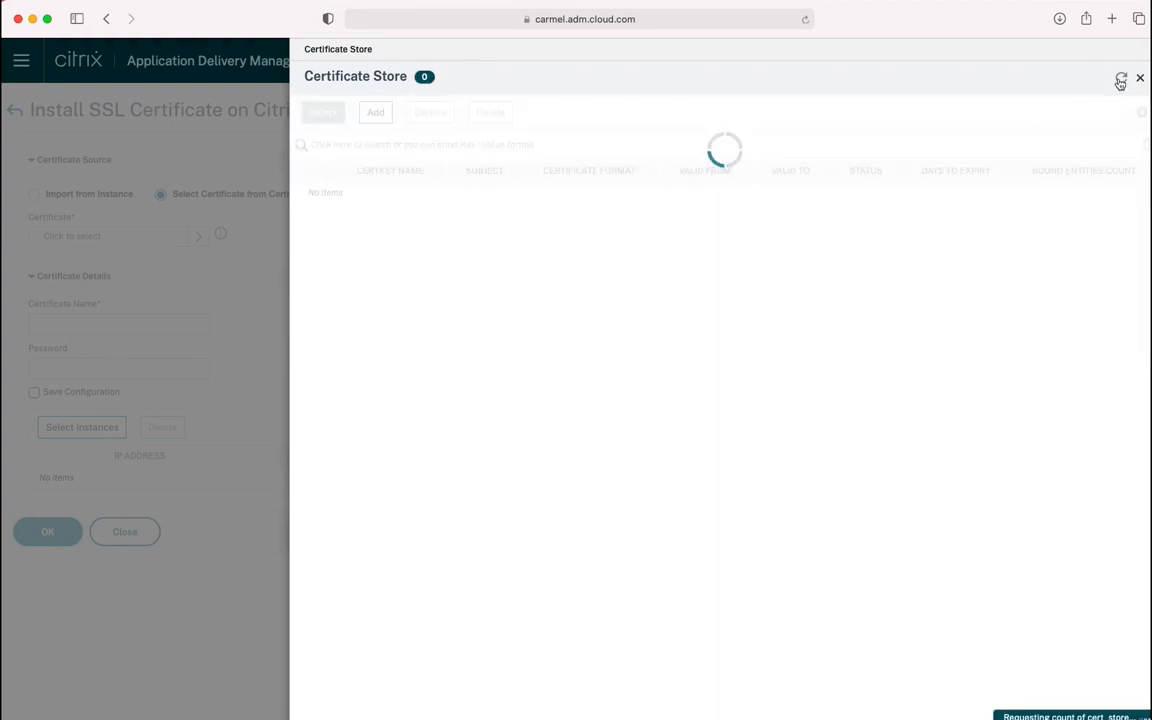
pyautogui.click(1121, 80)
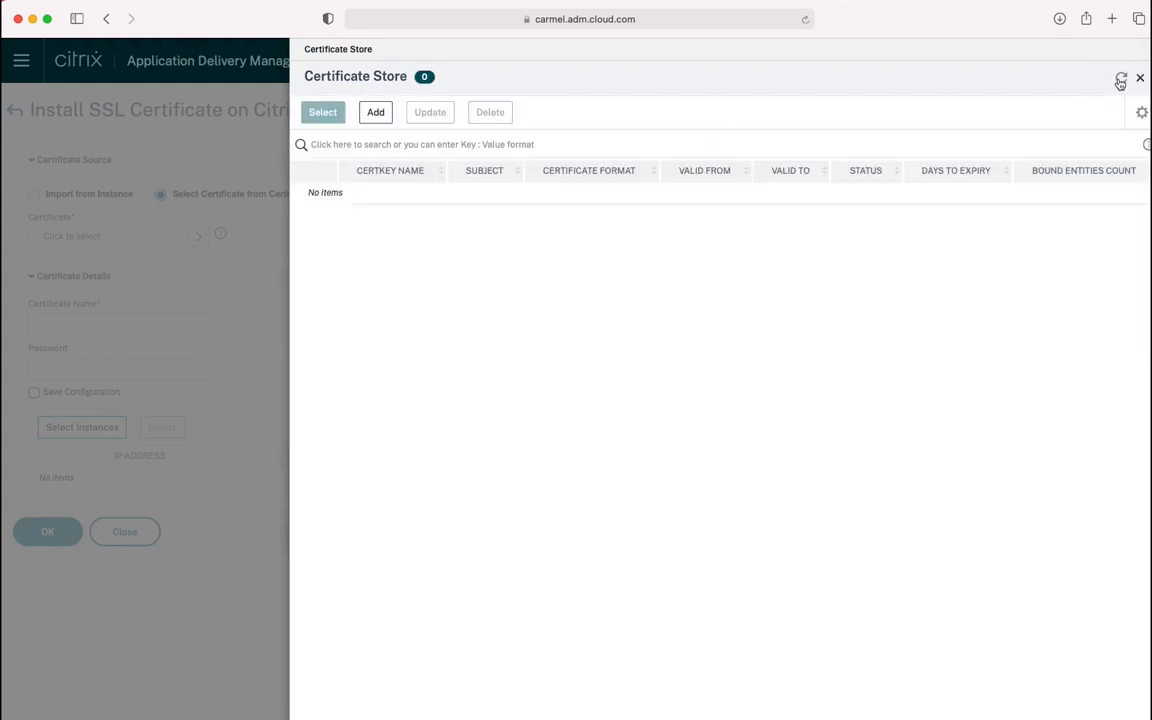
pyautogui.click(1120, 82)
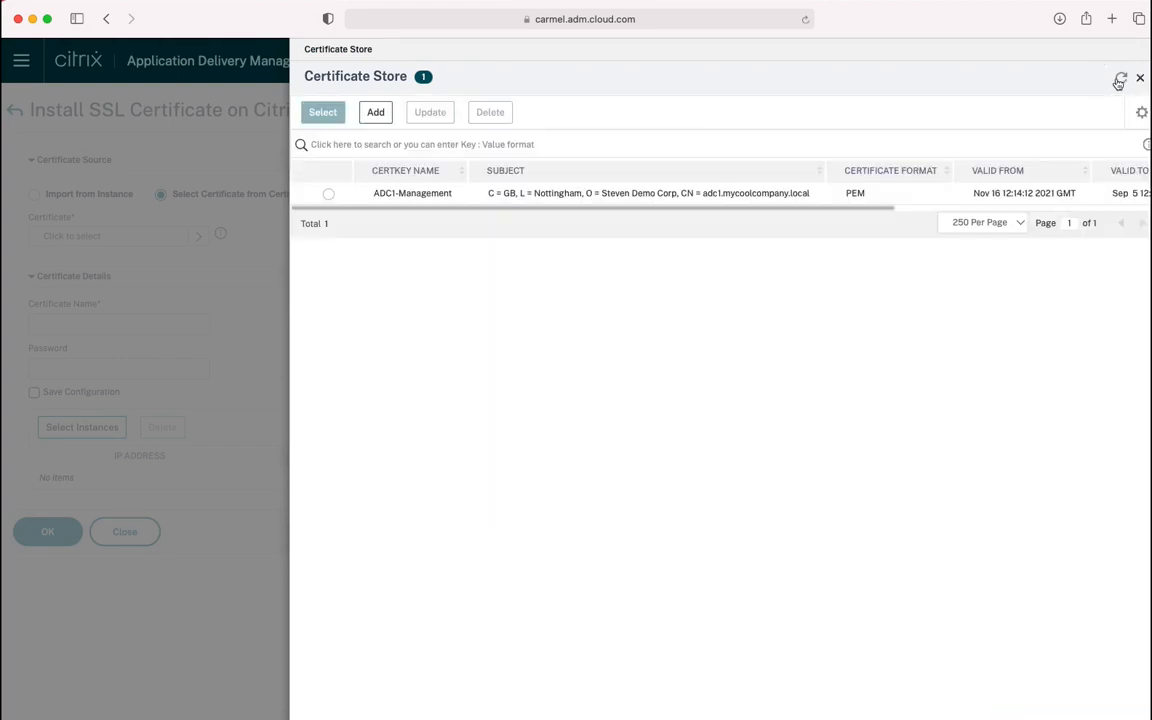
pyautogui.click(329, 194)
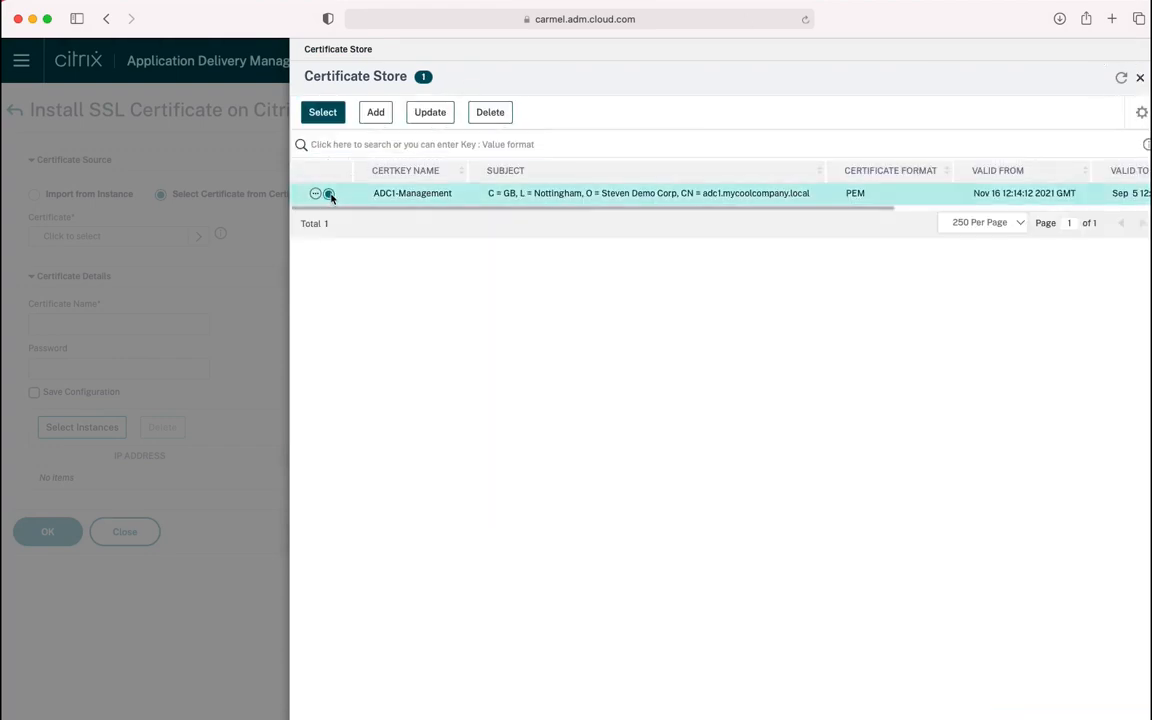
pyautogui.click(325, 115)
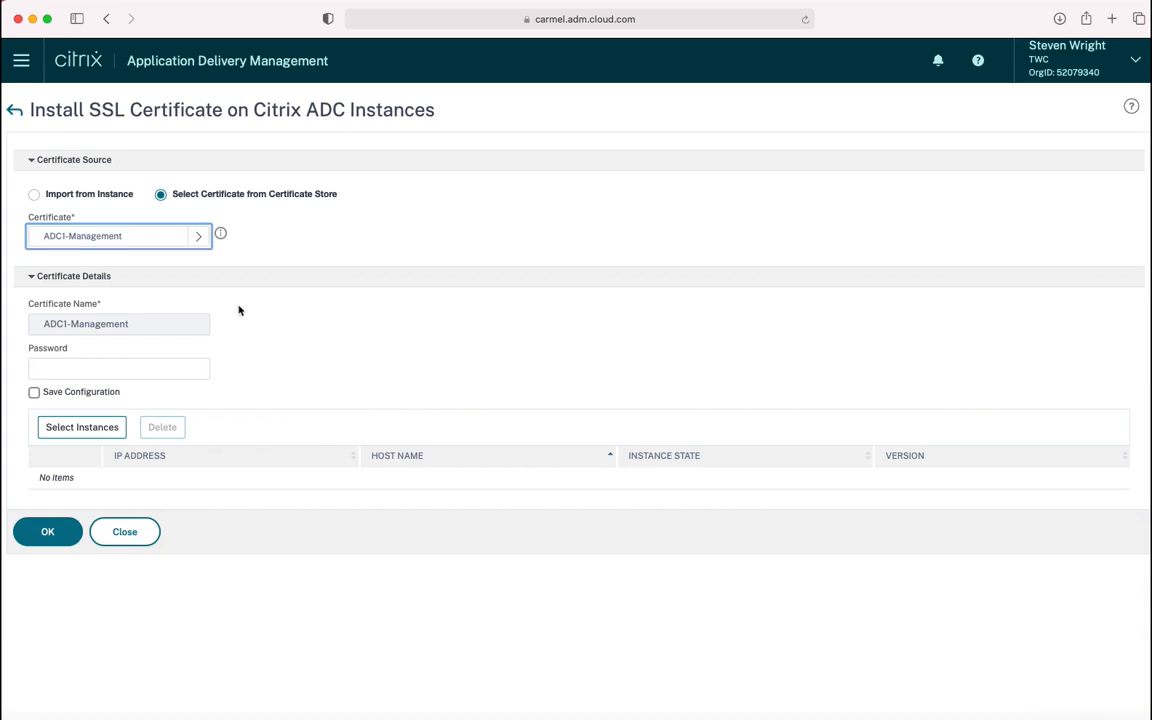
# Target instance 192.168.6.30 and install the ADC1-Management certificate on it
pyautogui.click(88, 436)
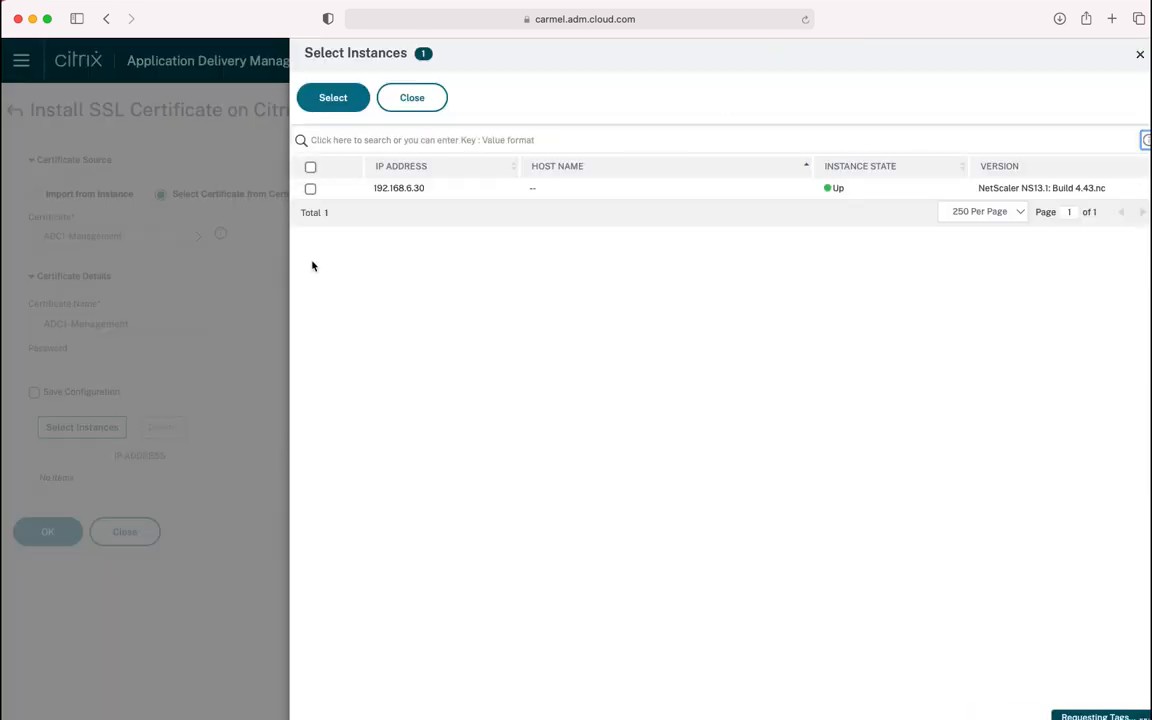
pyautogui.click(311, 190)
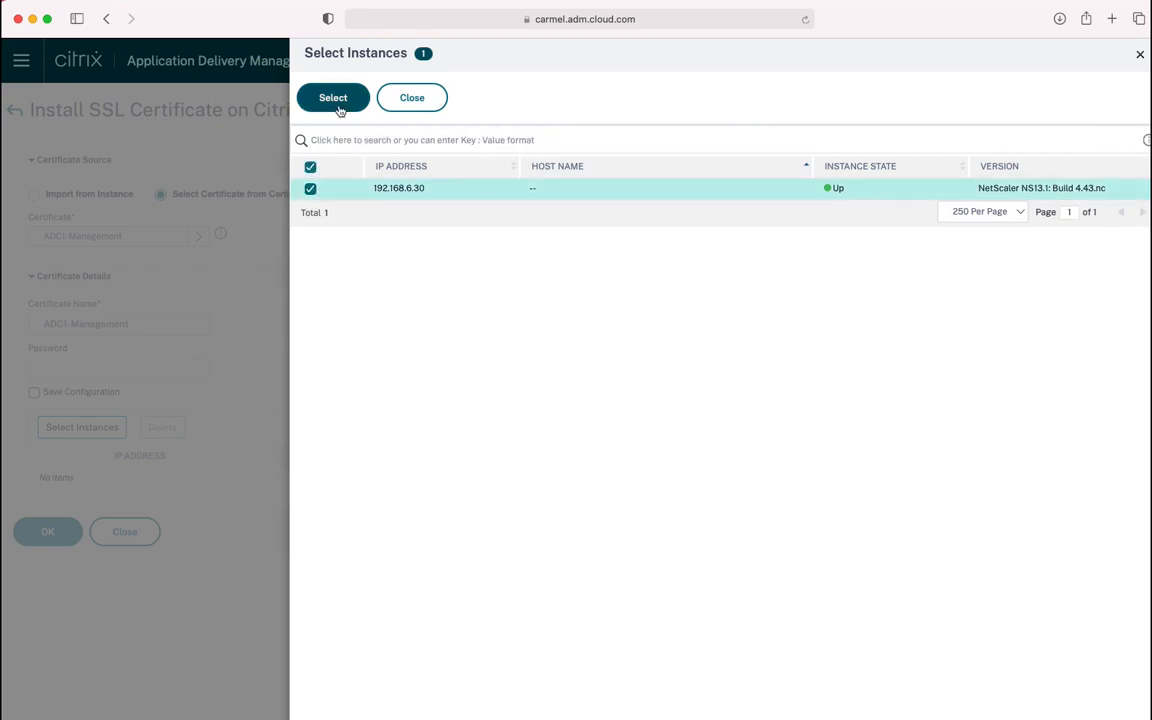
pyautogui.click(333, 97)
pyautogui.click(58, 539)
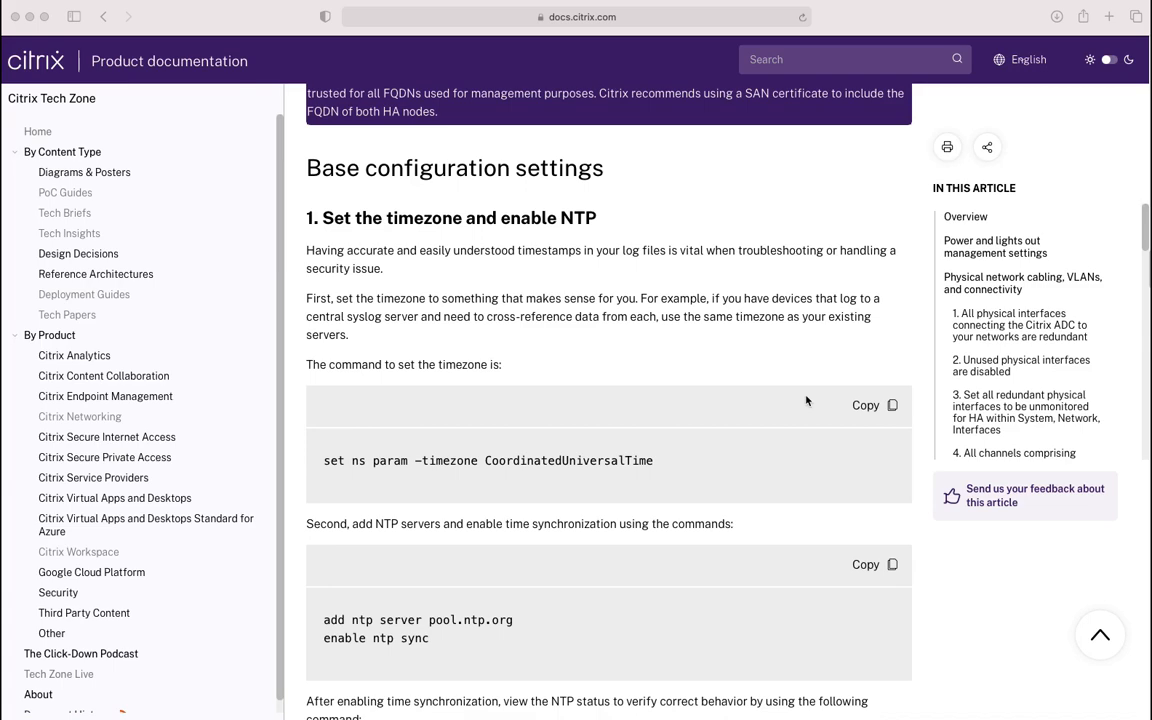
pyautogui.scroll(-10, 806, 401)
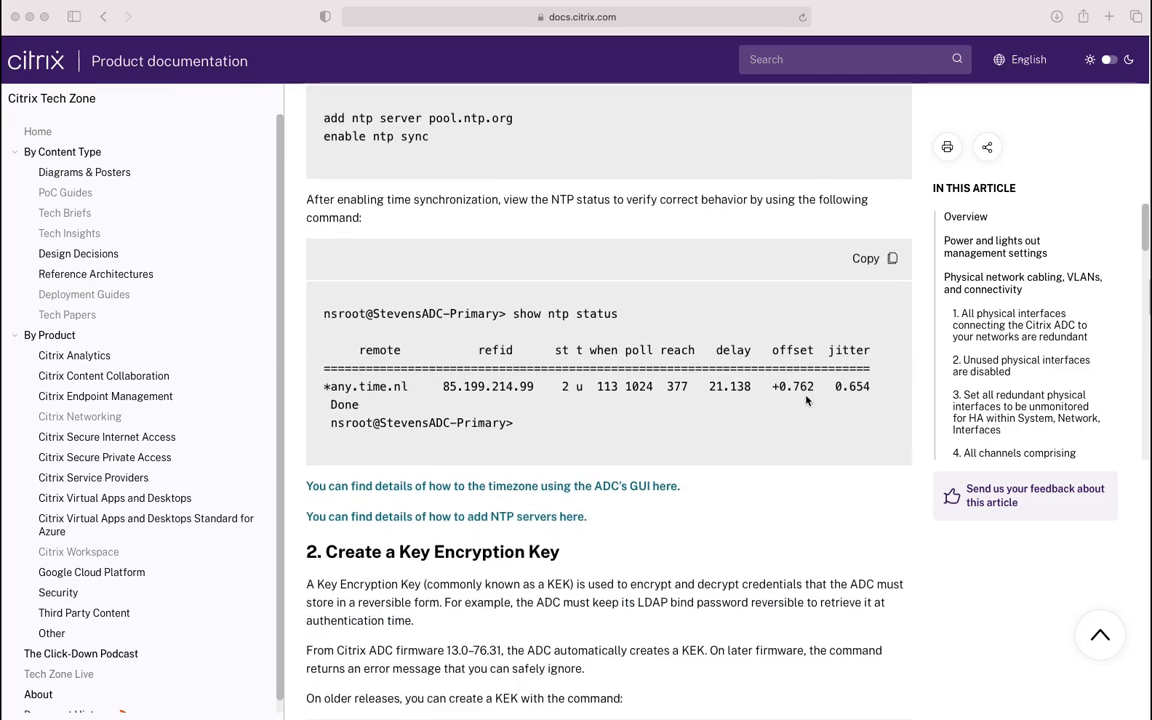
pyautogui.scroll(-5, 806, 401)
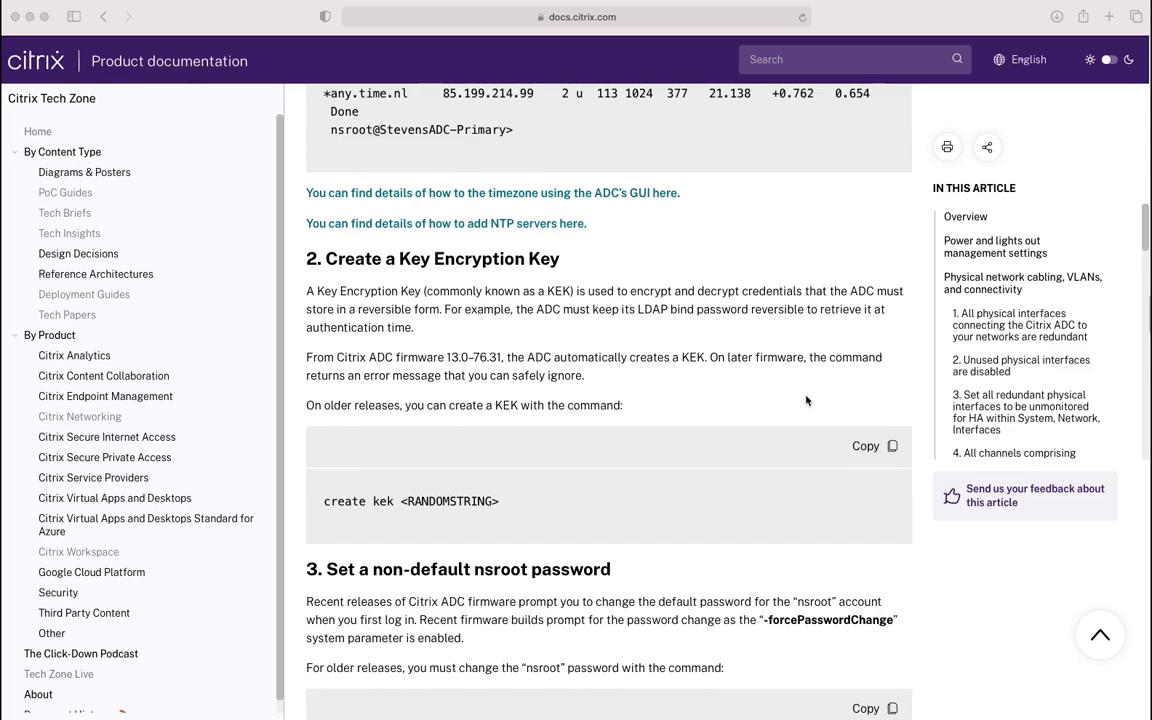
pyautogui.scroll(-5, 806, 401)
pyautogui.scroll(-5, 806, 401)
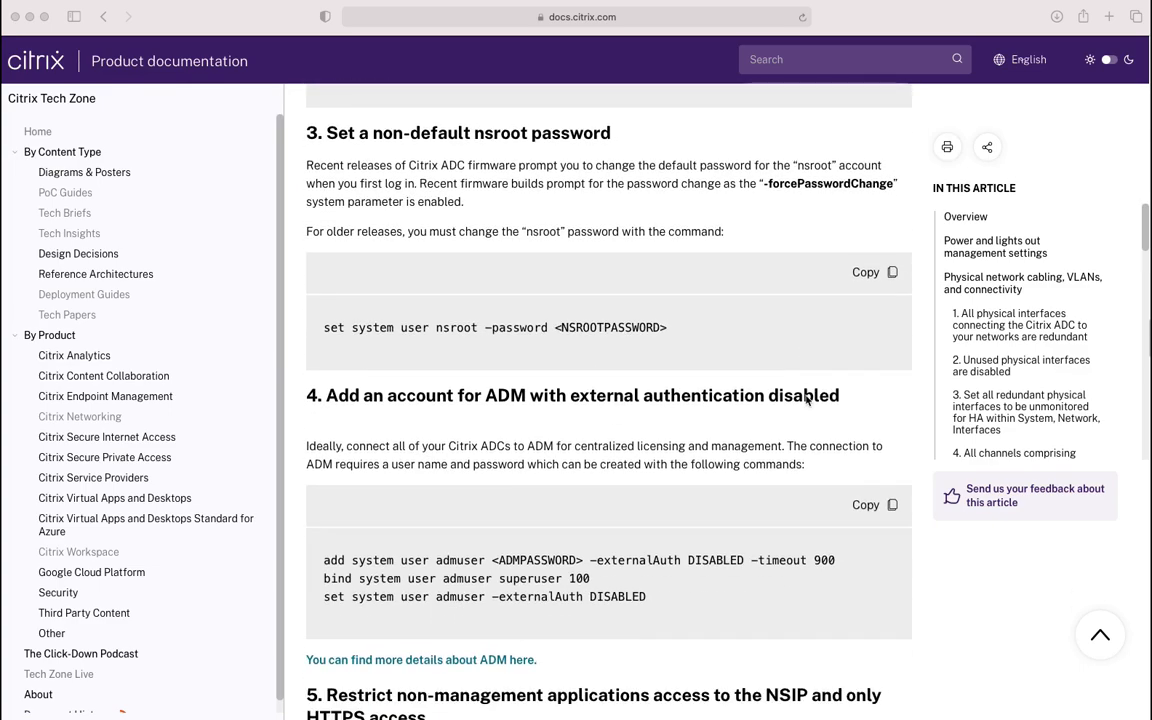
pyautogui.scroll(-5, 806, 401)
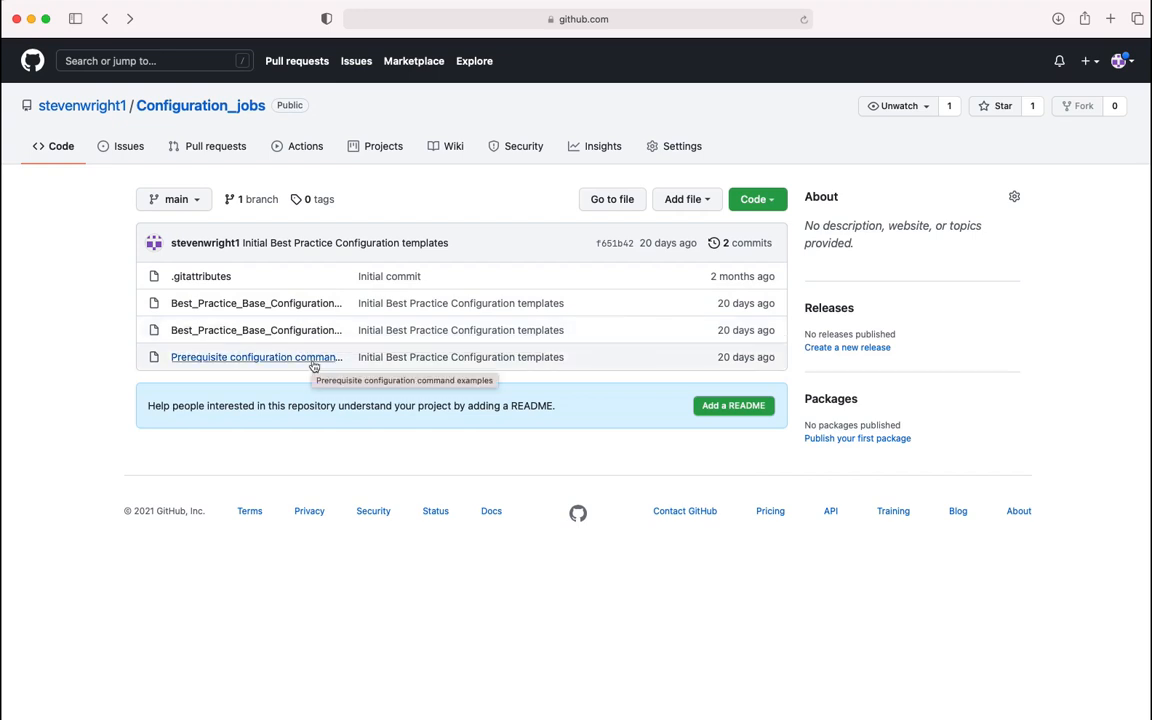
# Open Best_Practice_Base_Configuration_Primary_template.json, view it as raw JSON, then go back
pyautogui.click(304, 304)
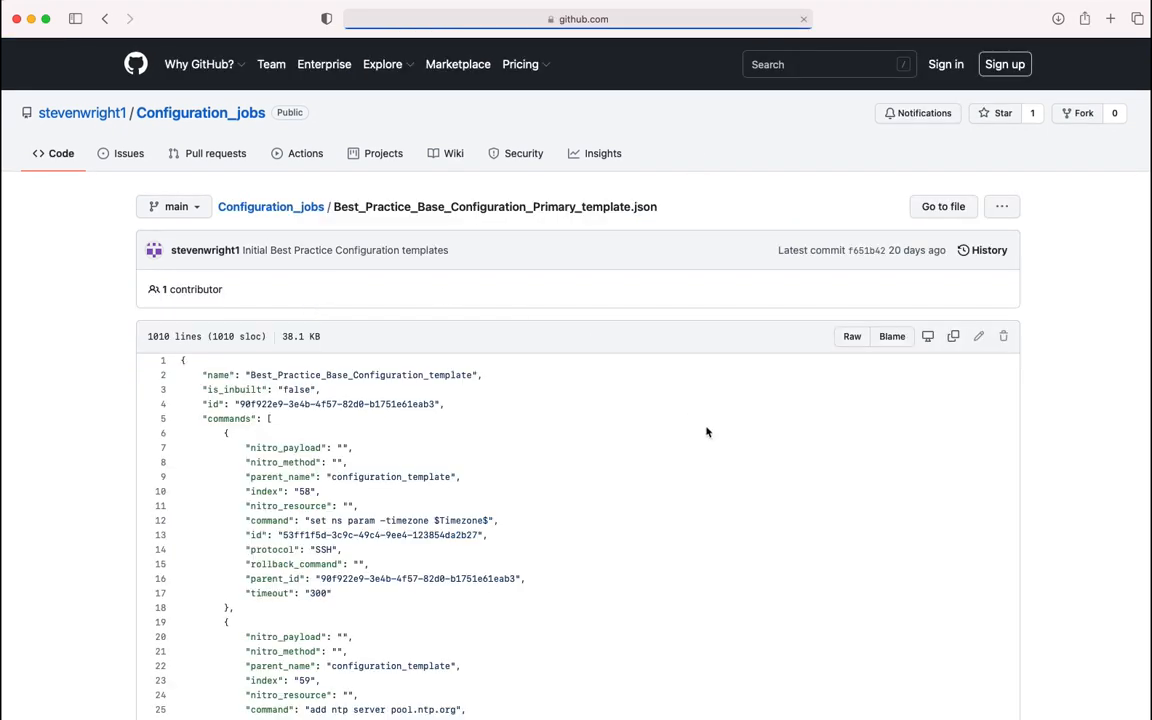
pyautogui.click(845, 340)
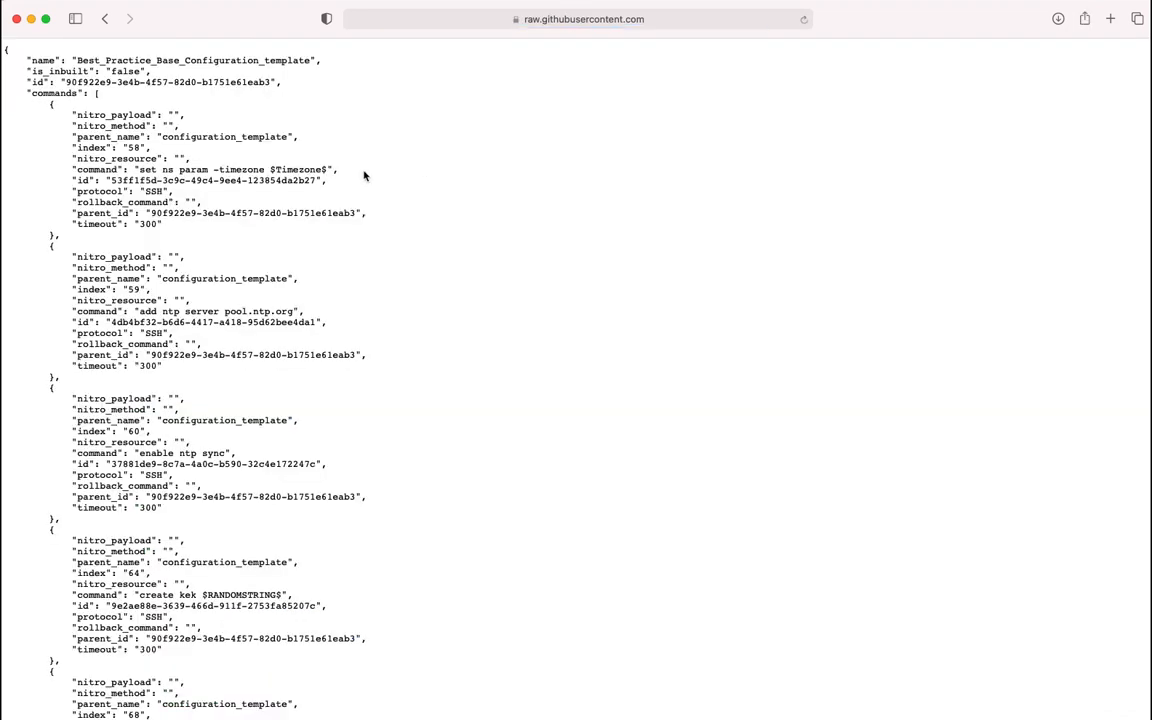
pyautogui.click(101, 21)
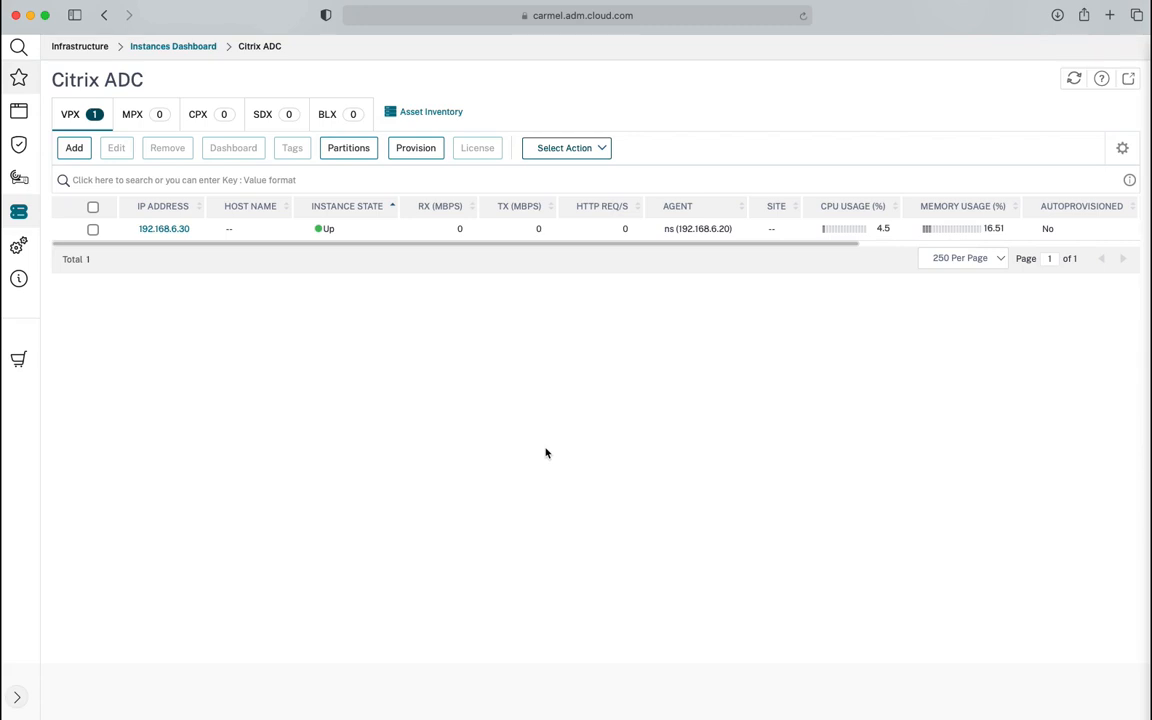
# Import the Best_Practice_Base_Configuration_Primary_template.json file under Configuration Templates
pyautogui.moveTo(33, 213)
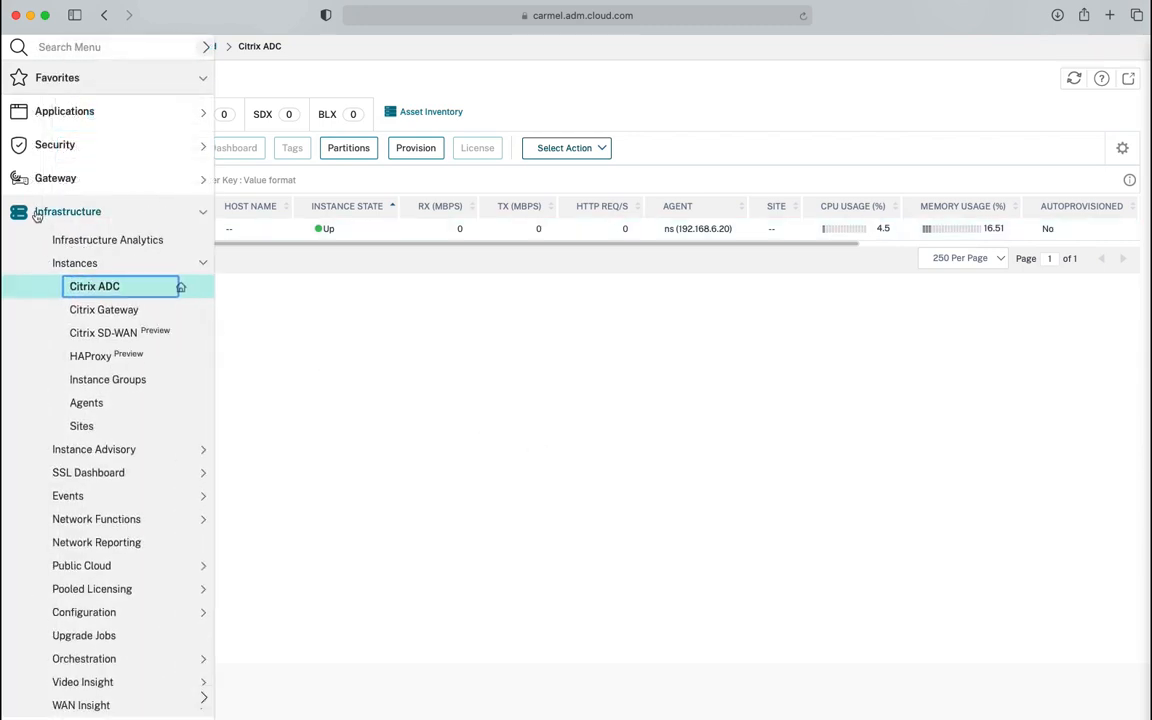
pyautogui.click(88, 613)
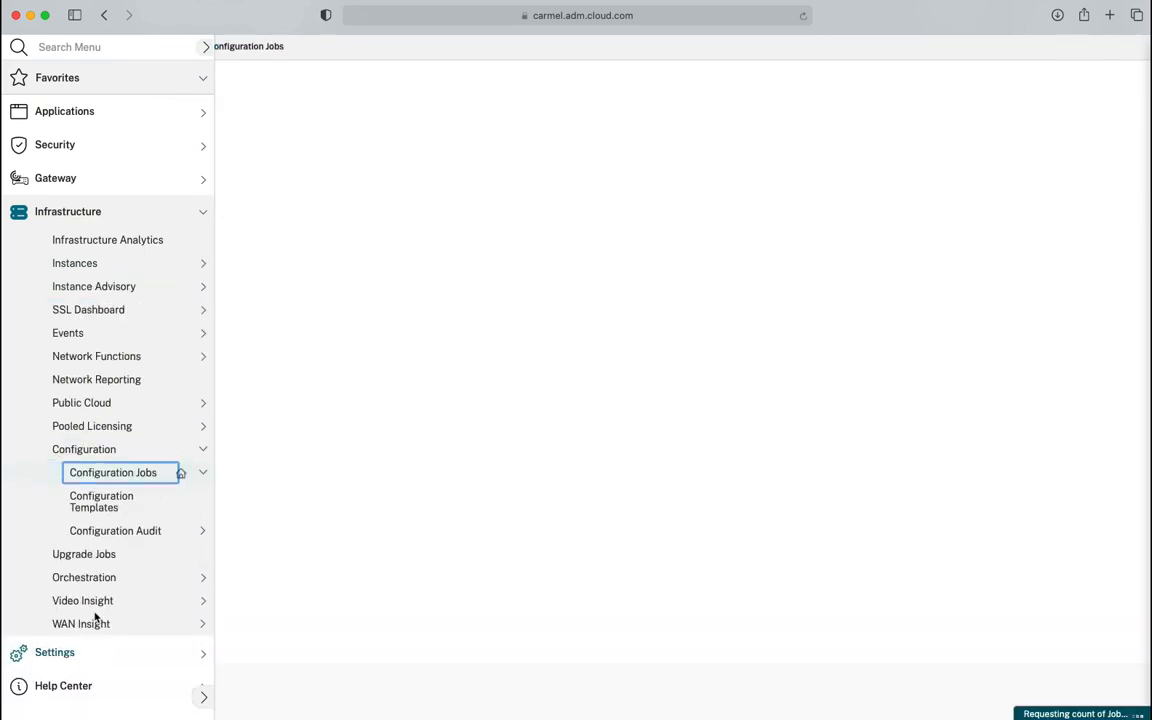
pyautogui.click(122, 506)
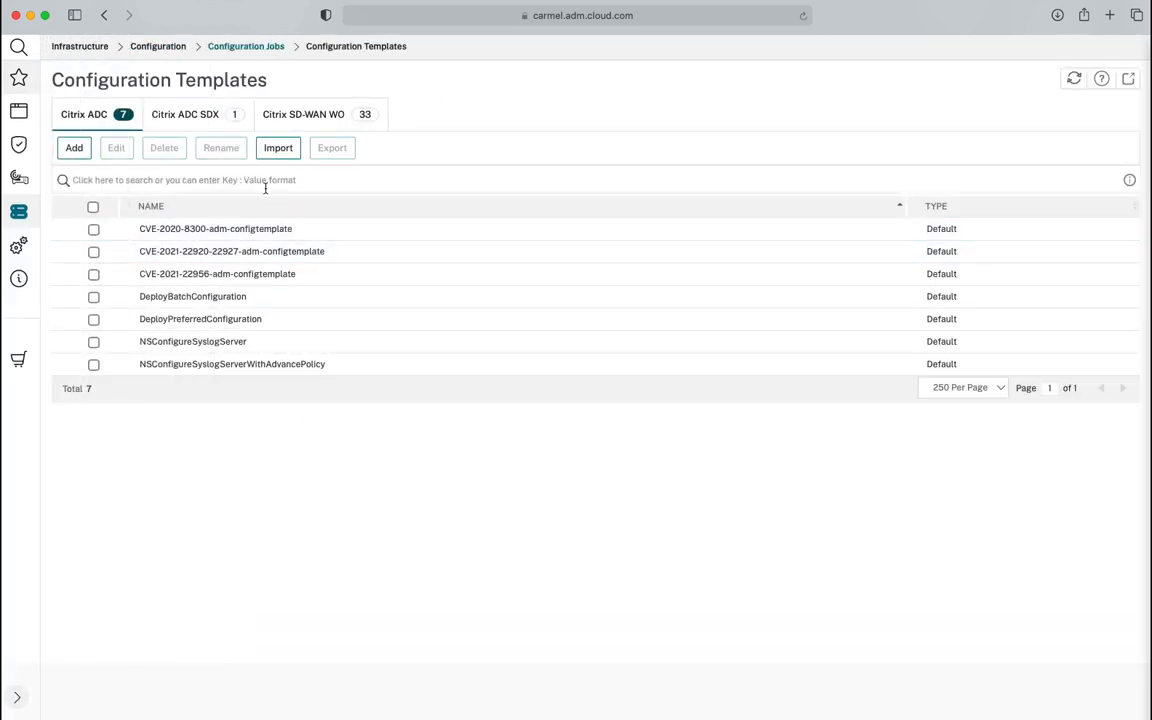
pyautogui.click(279, 154)
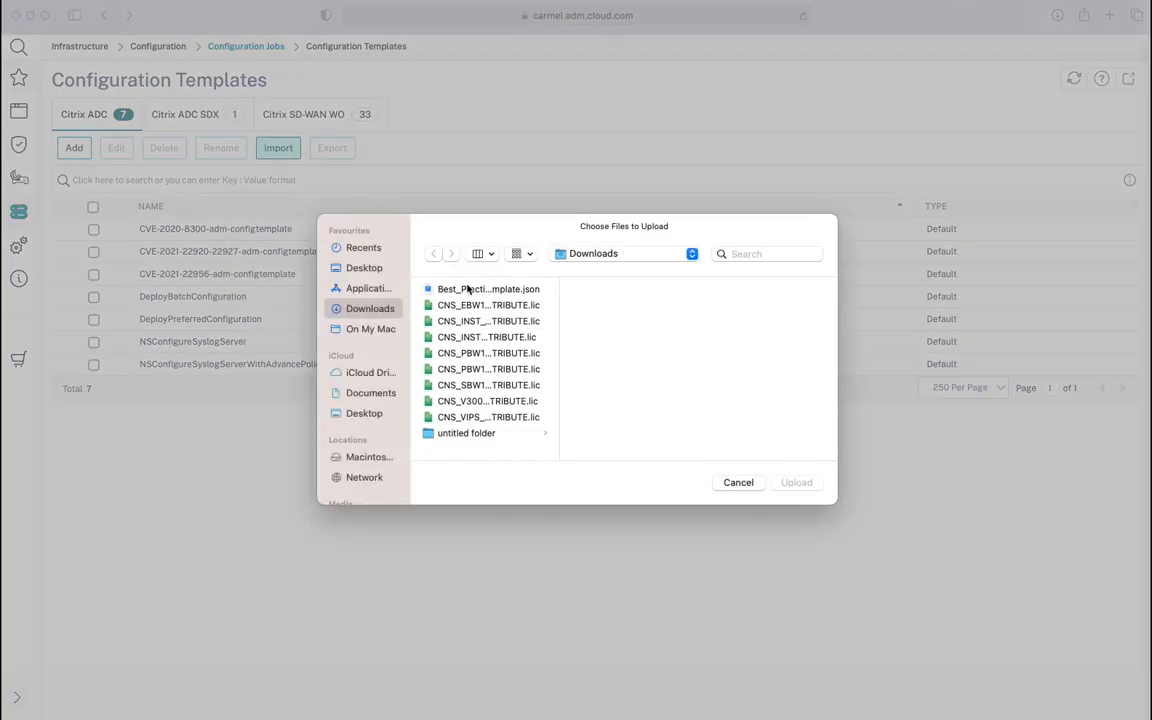
pyautogui.click(468, 290)
pyautogui.doubleClick(468, 290)
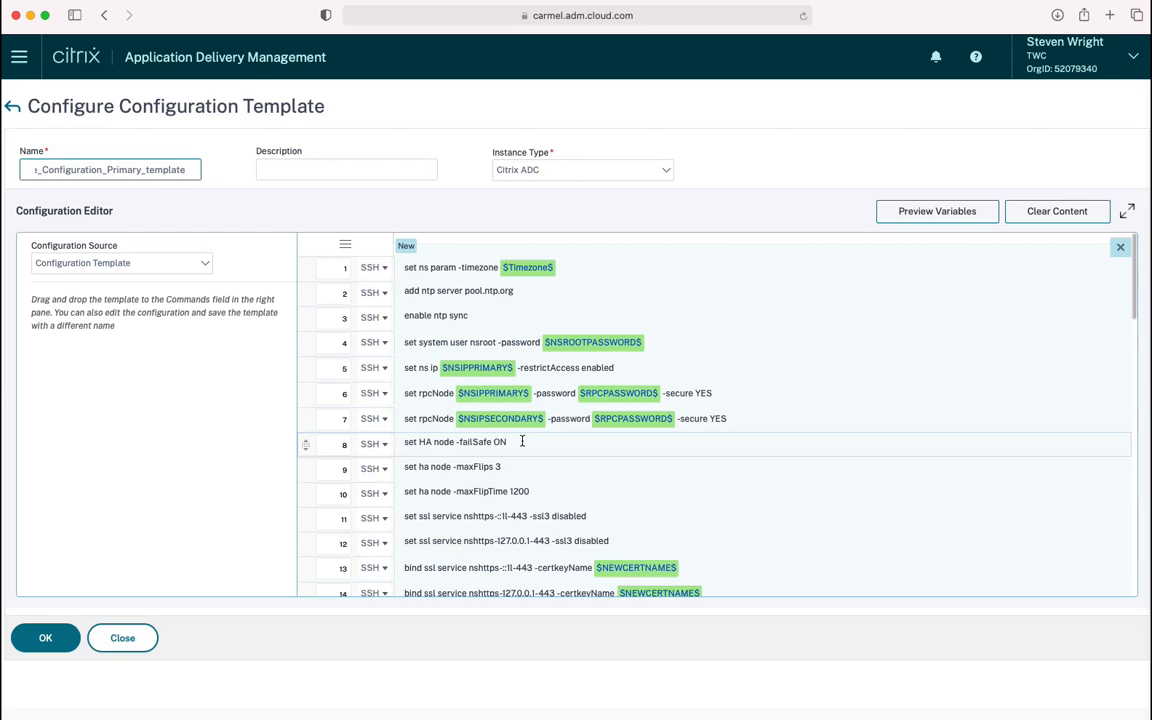
# Delete the leftover partial 'set rpc' line in row 7 and save the template
pyautogui.click(753, 419)
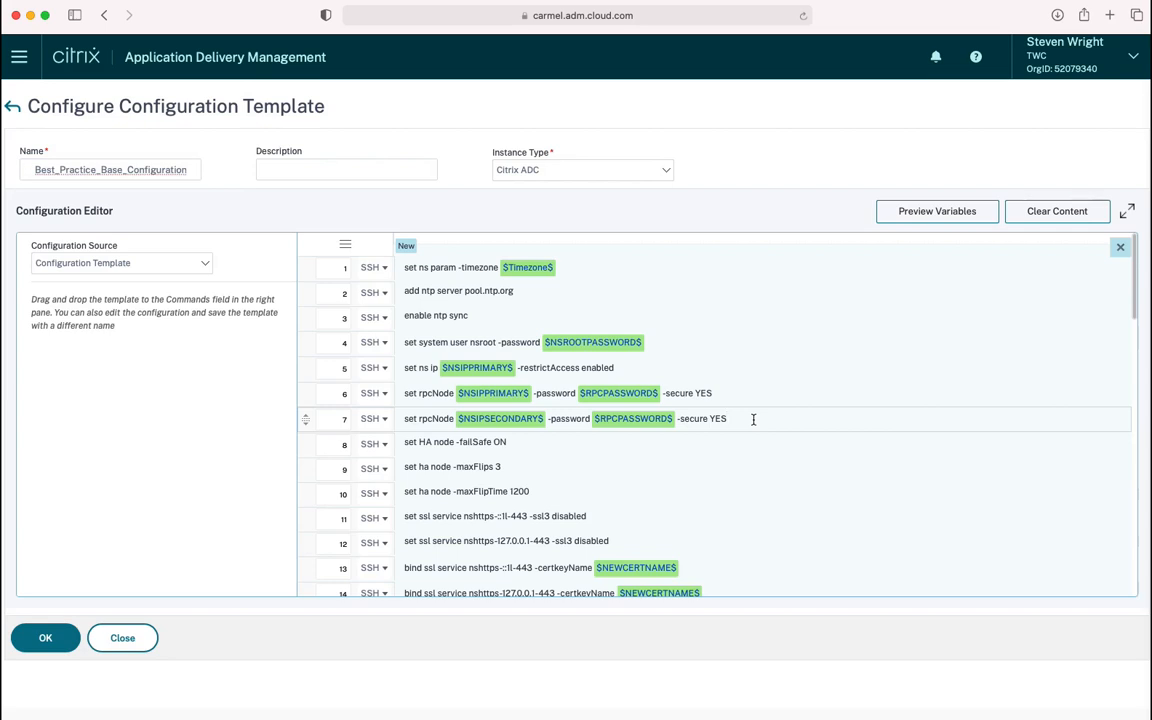
pyautogui.press('BackSpace')
pyautogui.press('BackSpace')
pyautogui.press('BackSpace')
pyautogui.press('BackSpace')
pyautogui.press('BackSpace')
pyautogui.press('BackSpace')
pyautogui.press('BackSpace')
pyautogui.press('BackSpace')
pyautogui.press('BackSpace')
pyautogui.press('BackSpace')
pyautogui.press('BackSpace')
pyautogui.press('BackSpace')
pyautogui.press('BackSpace')
pyautogui.press('BackSpace')
pyautogui.press('BackSpace')
pyautogui.press('BackSpace')
pyautogui.press('BackSpace')
pyautogui.press('BackSpace')
pyautogui.press('BackSpace')
pyautogui.press('BackSpace')
pyautogui.press('BackSpace')
pyautogui.press('BackSpace')
pyautogui.press('BackSpace')
pyautogui.press('BackSpace')
pyautogui.press('BackSpace')
pyautogui.press('BackSpace')
pyautogui.press('BackSpace')
pyautogui.press('BackSpace')
pyautogui.press('BackSpace')
pyautogui.press('BackSpace')
pyautogui.press('BackSpace')
pyautogui.press('BackSpace')
pyautogui.press('BackSpace')
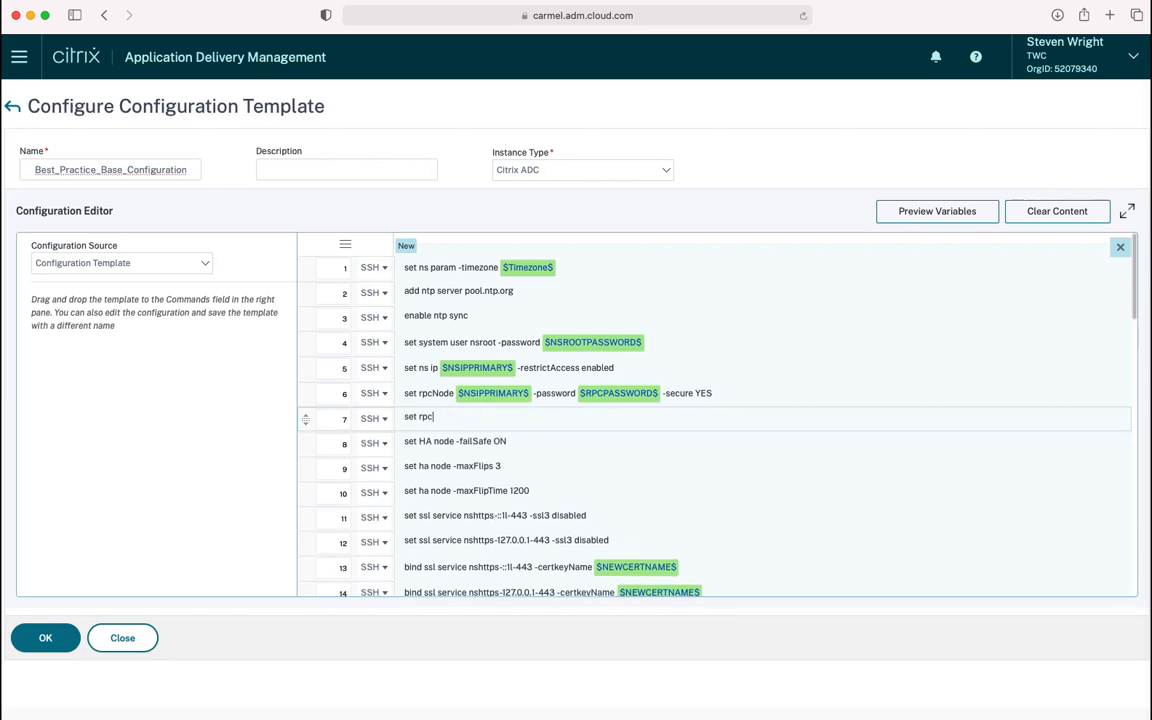
pyautogui.press('BackSpace')
pyautogui.press('BackSpace')
pyautogui.press('BackSpace')
pyautogui.press('BackSpace')
pyautogui.press('BackSpace')
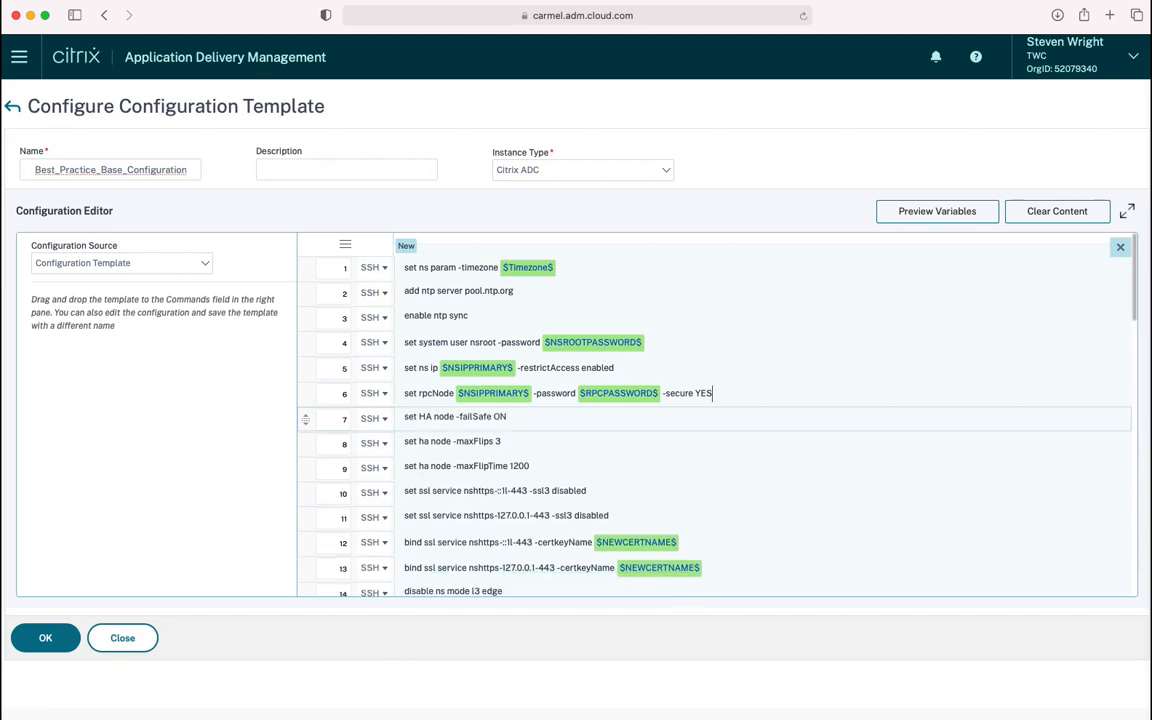
pyautogui.click(48, 638)
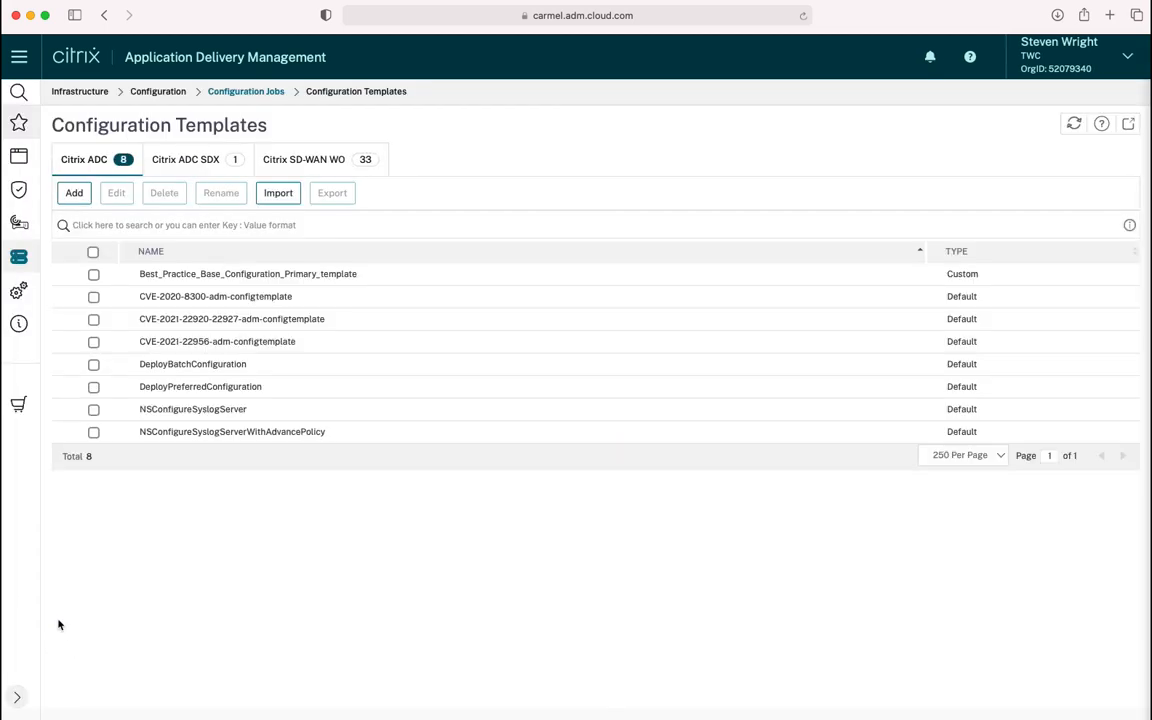
# Create a configuration job named BaseConfiguration from the best-practice template's commands
pyautogui.moveTo(40, 272)
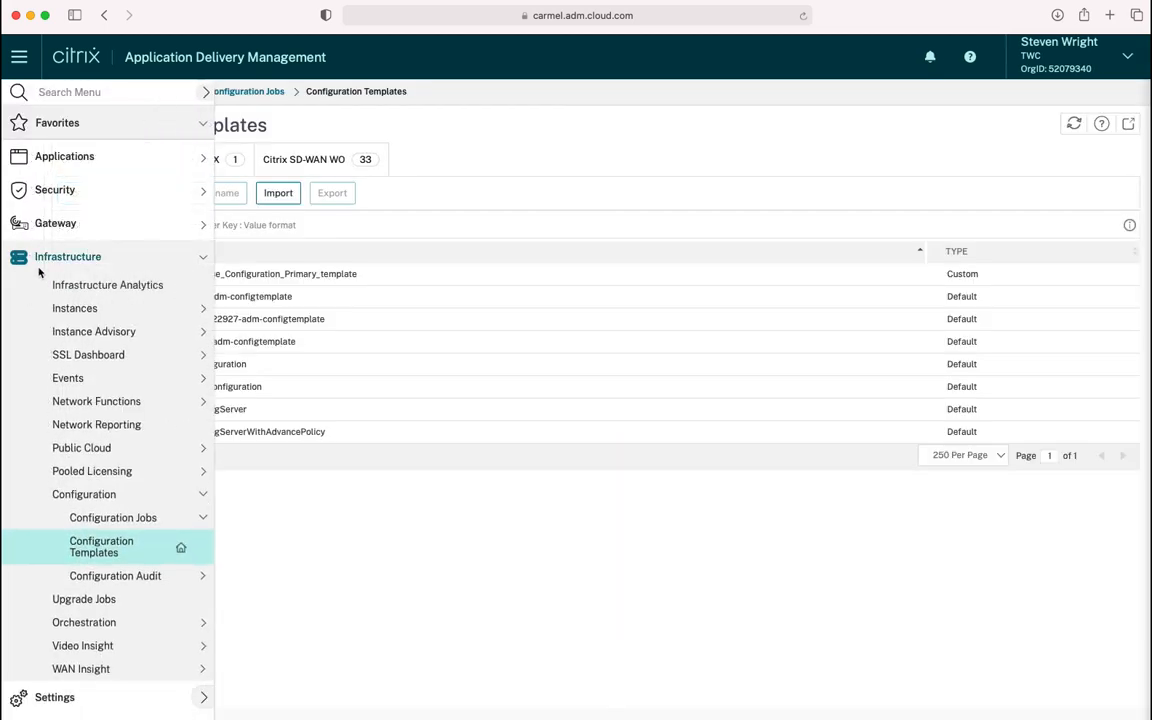
pyautogui.click(136, 520)
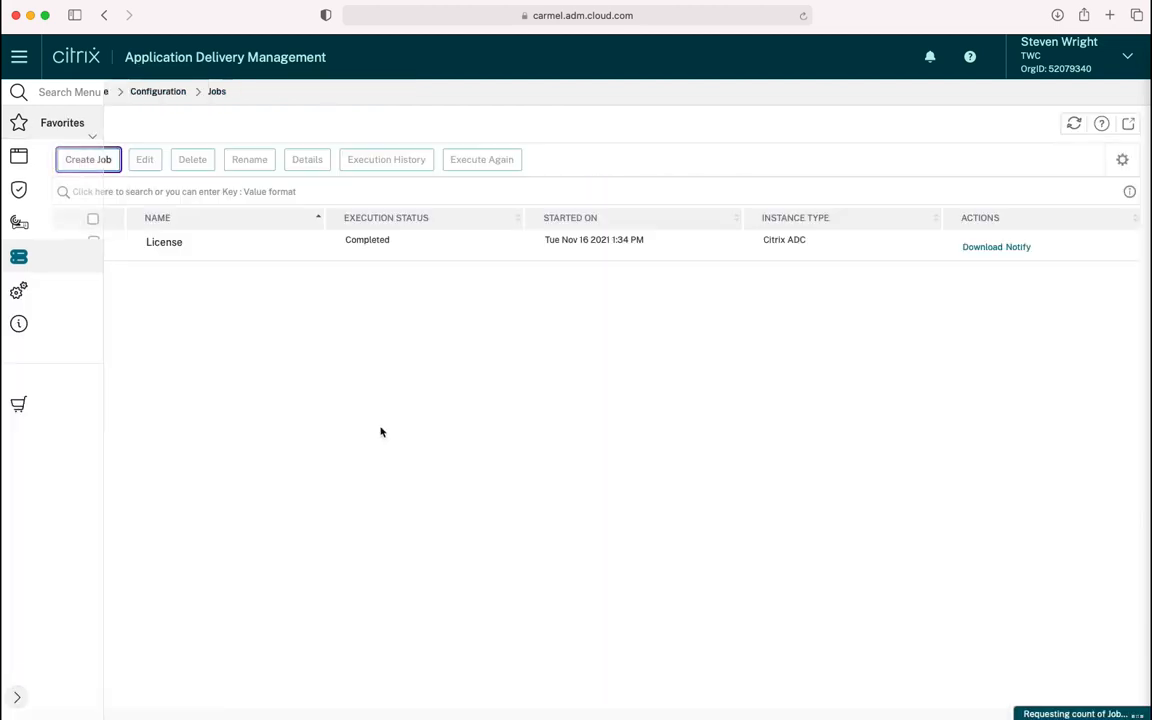
pyautogui.click(108, 166)
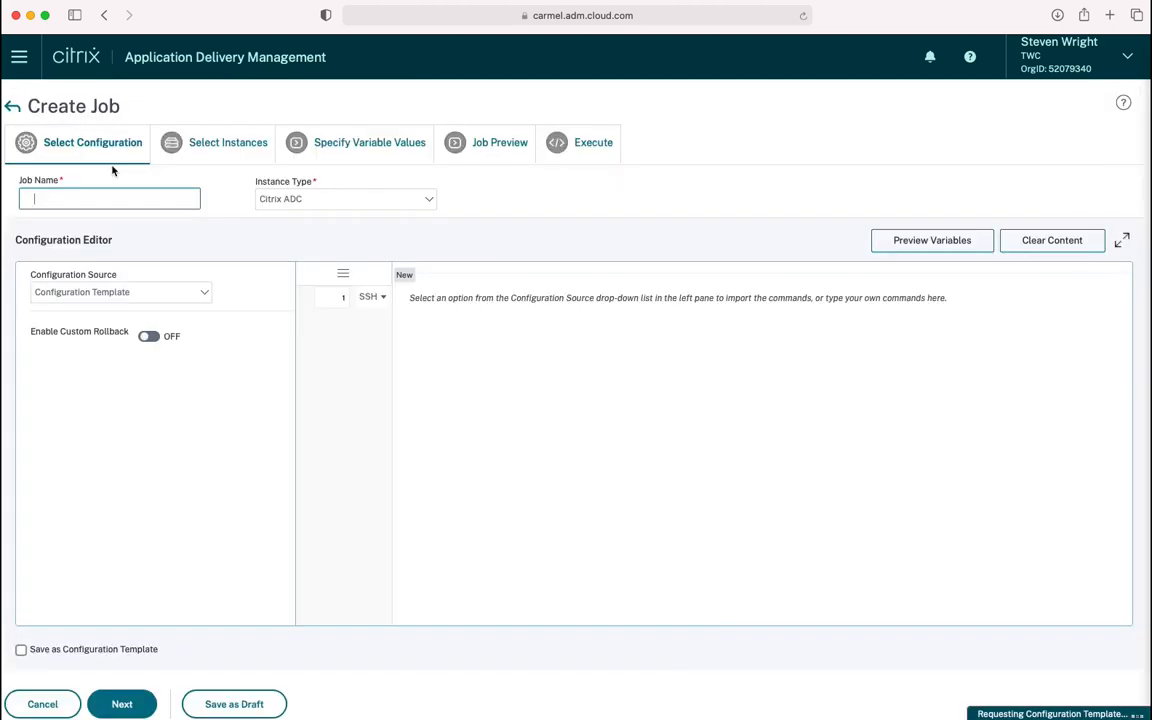
pyautogui.moveTo(126, 392); pyautogui.dragTo(583, 387)
pyautogui.click(166, 203)
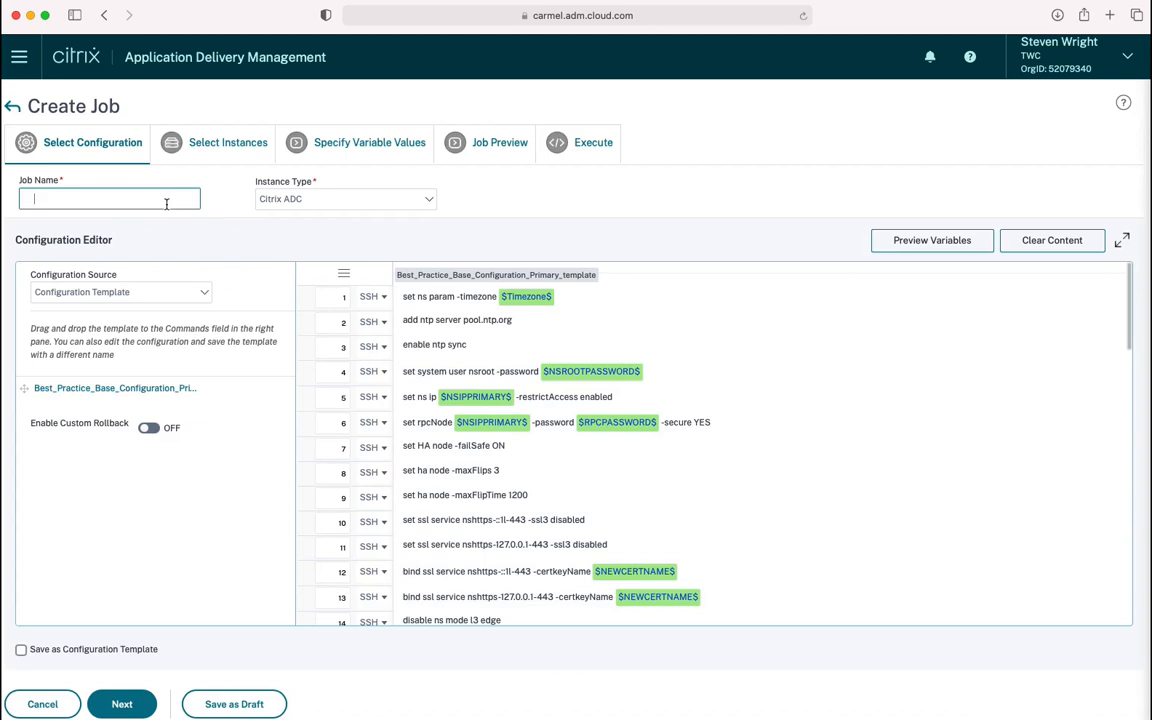
pyautogui.write('BaseConfiguration')
# Add instance 192.168.6.30 as the job's target and proceed to variable values
pyautogui.click(136, 699)
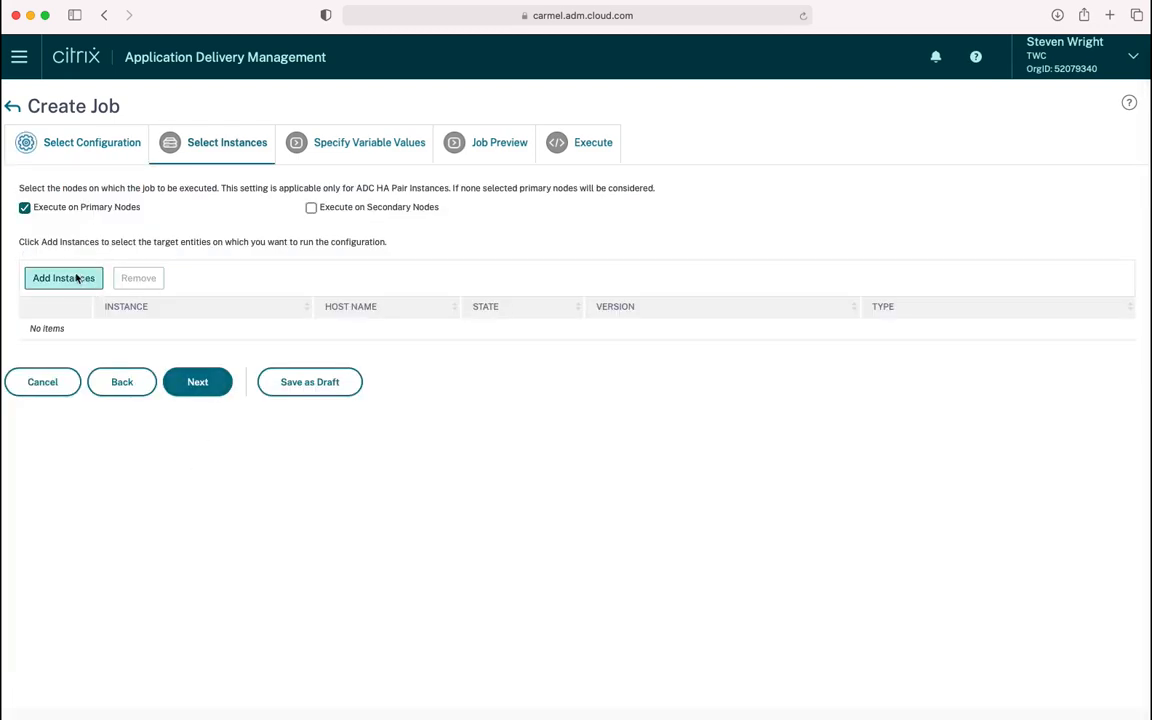
pyautogui.click(78, 277)
pyautogui.click(308, 218)
pyautogui.click(343, 131)
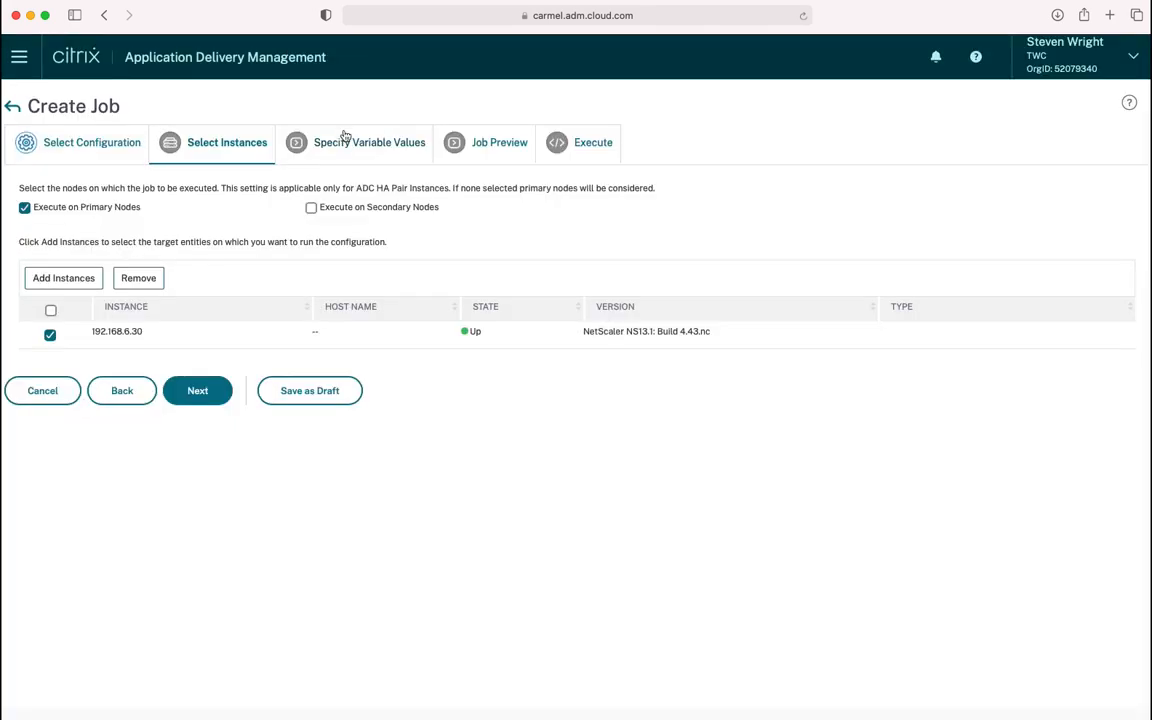
pyautogui.click(201, 390)
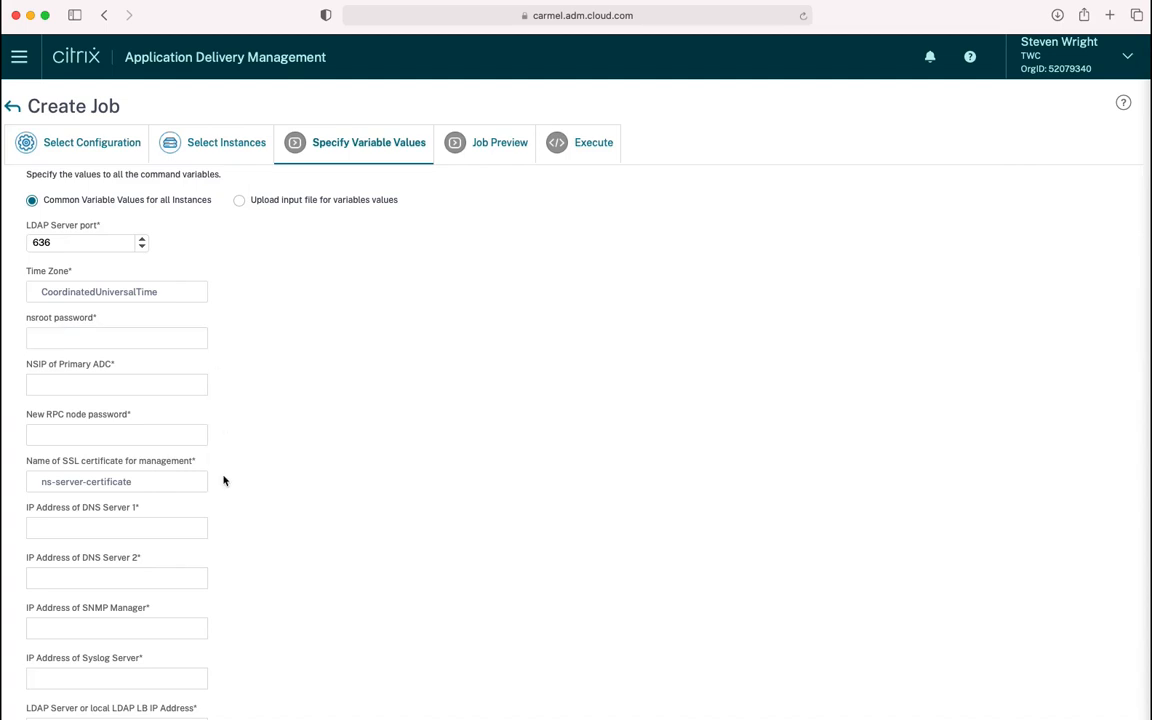
# Use common variable values: nsroot password, NSIP 192.168.6.30, RPC password, certificate ADC1-Management
pyautogui.click(240, 203)
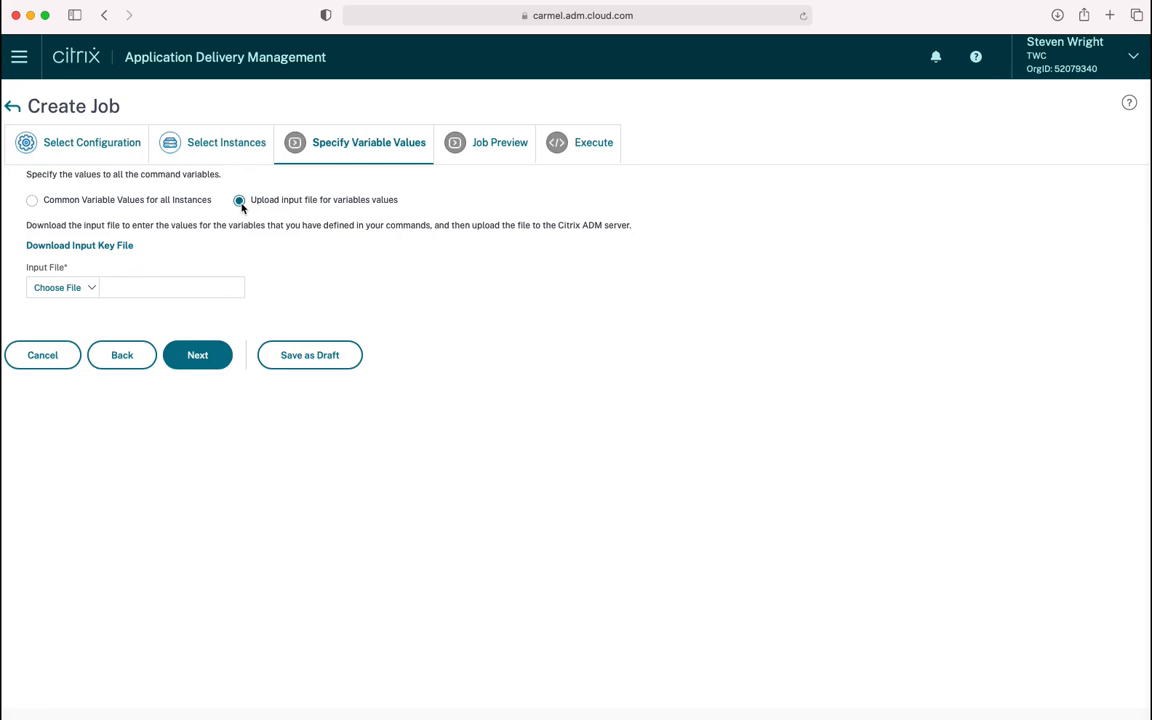
pyautogui.click(33, 201)
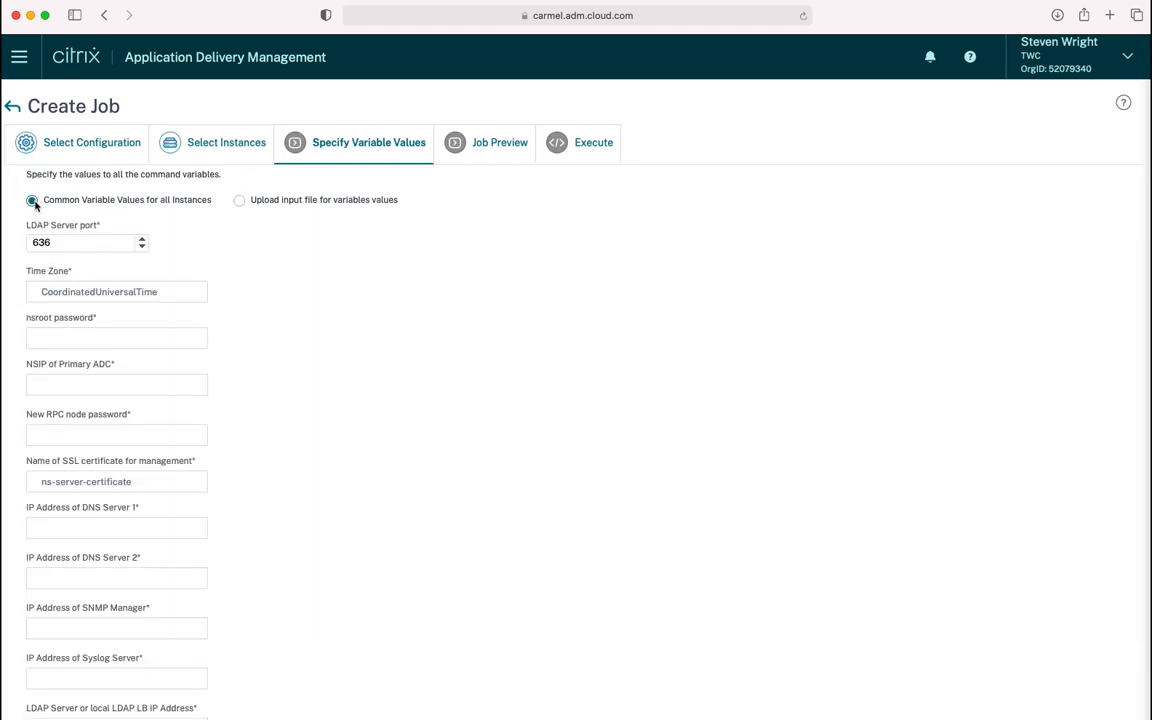
pyautogui.click(106, 331)
pyautogui.write('********')
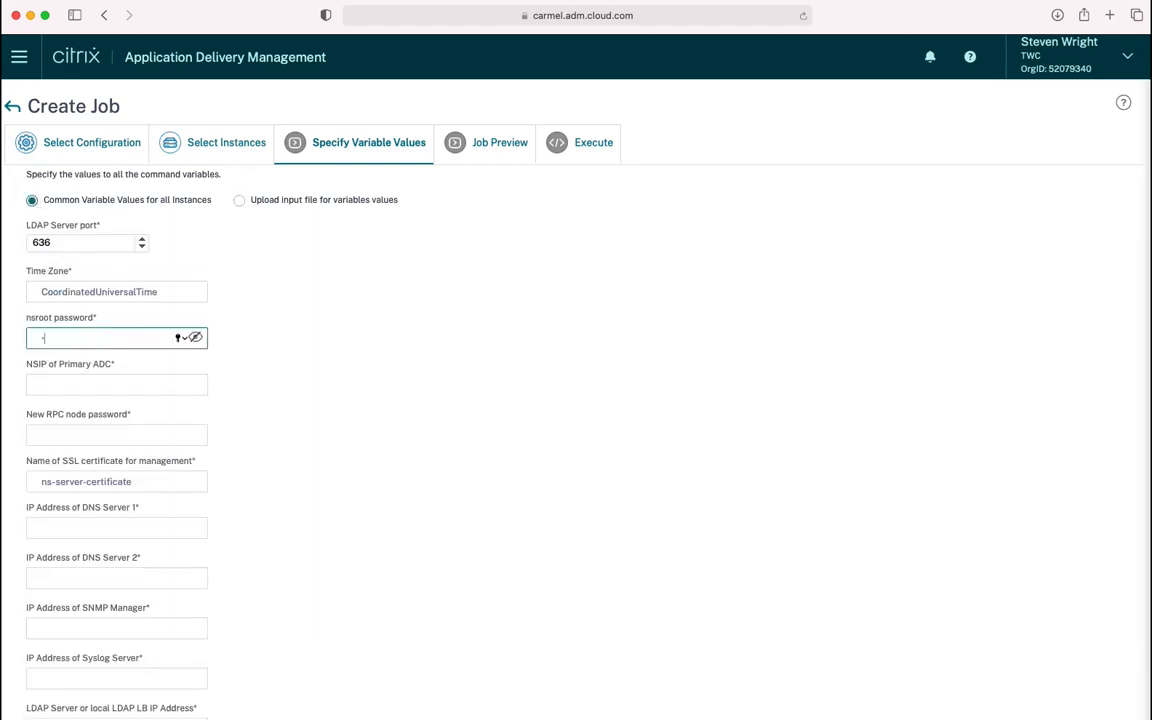
pyautogui.press('Tab')
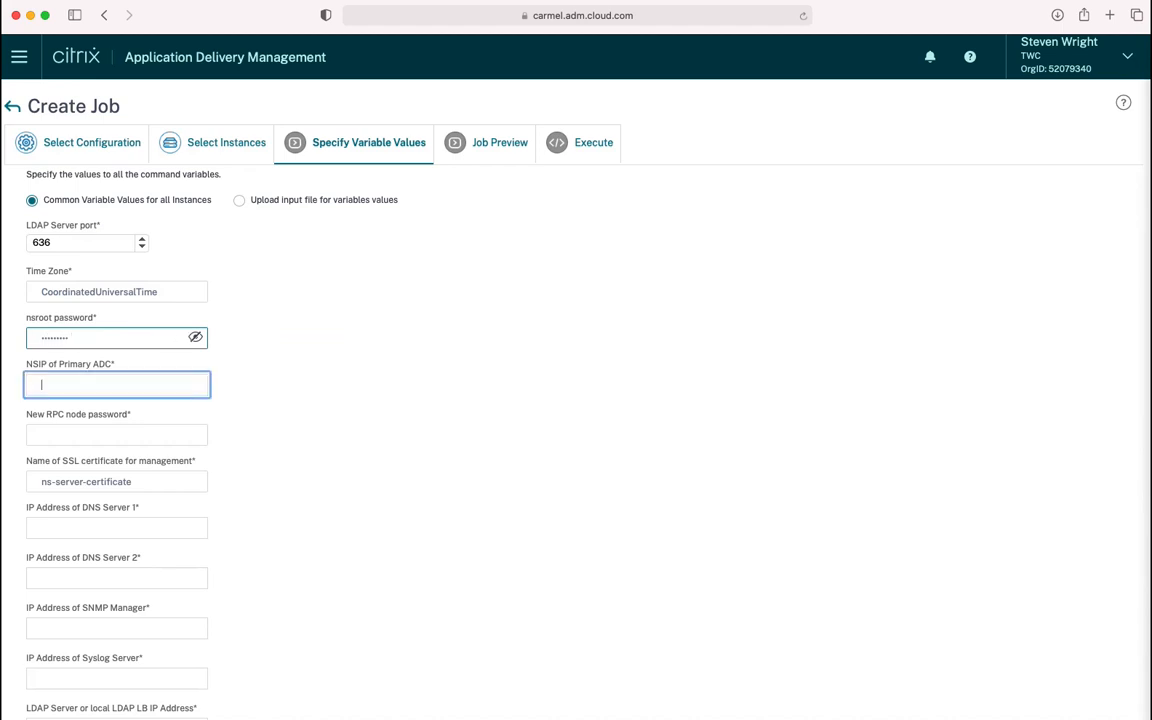
pyautogui.write('192.168.6.30')
pyautogui.click(128, 437)
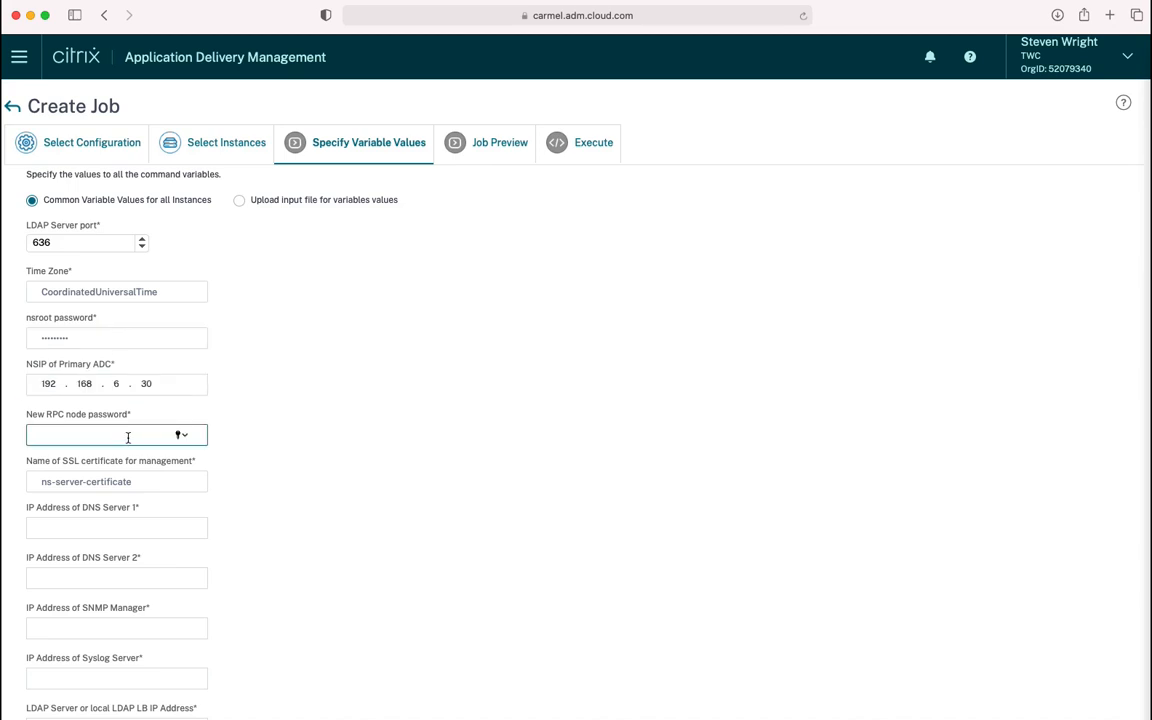
pyautogui.write('n••••••••')
pyautogui.press('Tab')
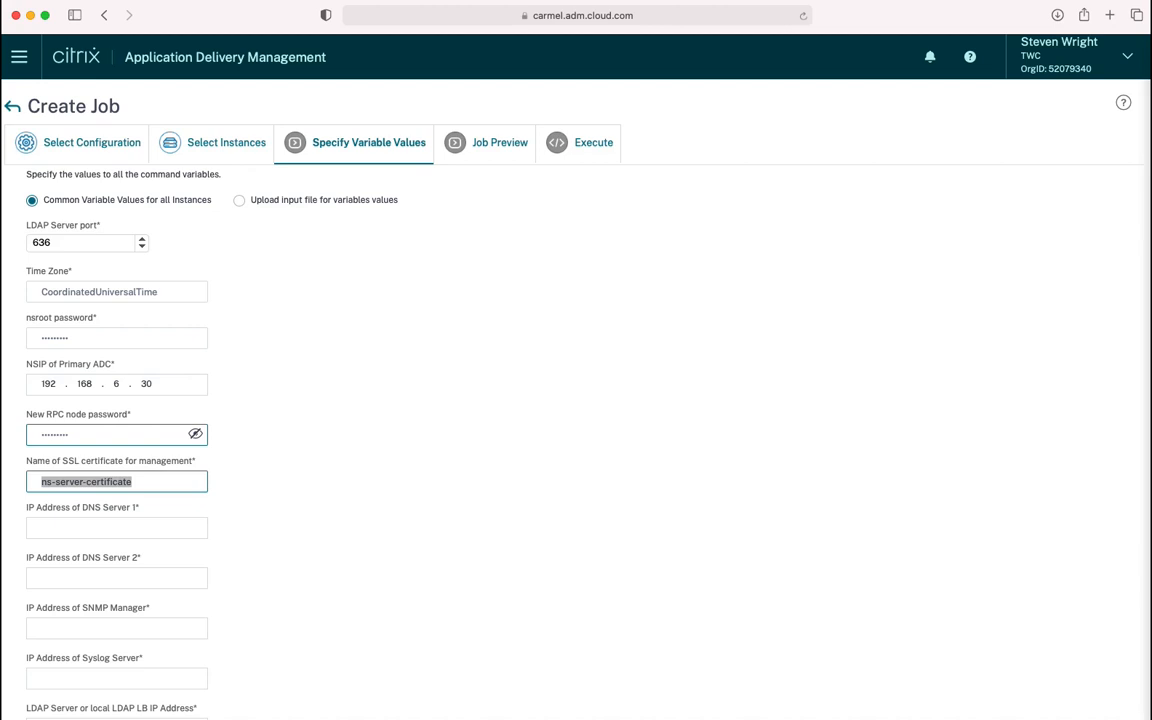
pyautogui.write('ADC1-M')
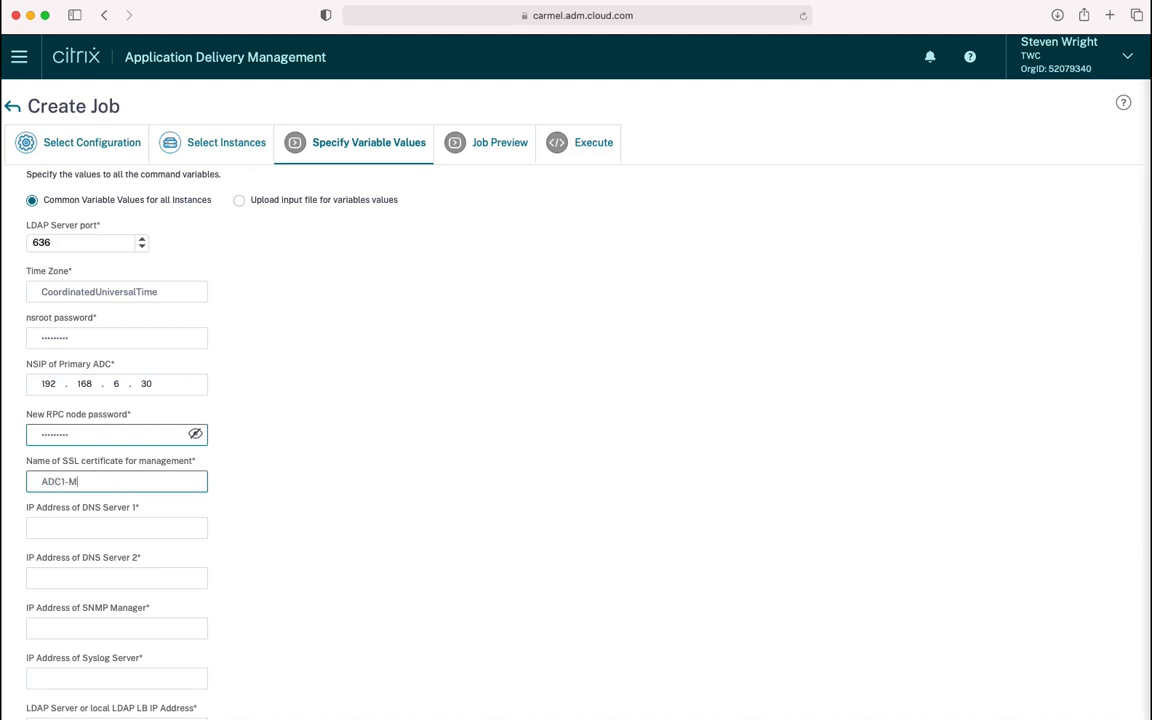
pyautogui.write('anagement')
# Enter DNS 192.168.1.1 and 192.168.1.2, SNMP and syslog 192.168.1.10, LDAP 192.168.1.20
pyautogui.click(162, 525)
pyautogui.write('192 . 168 . 1 . 1')
pyautogui.press('Tab')
pyautogui.write('192.168.1.2')
pyautogui.press('Tab')
pyautogui.write('192 . 168 . 1 . 10')
pyautogui.press('Tab')
pyautogui.write('192.168.1.10')
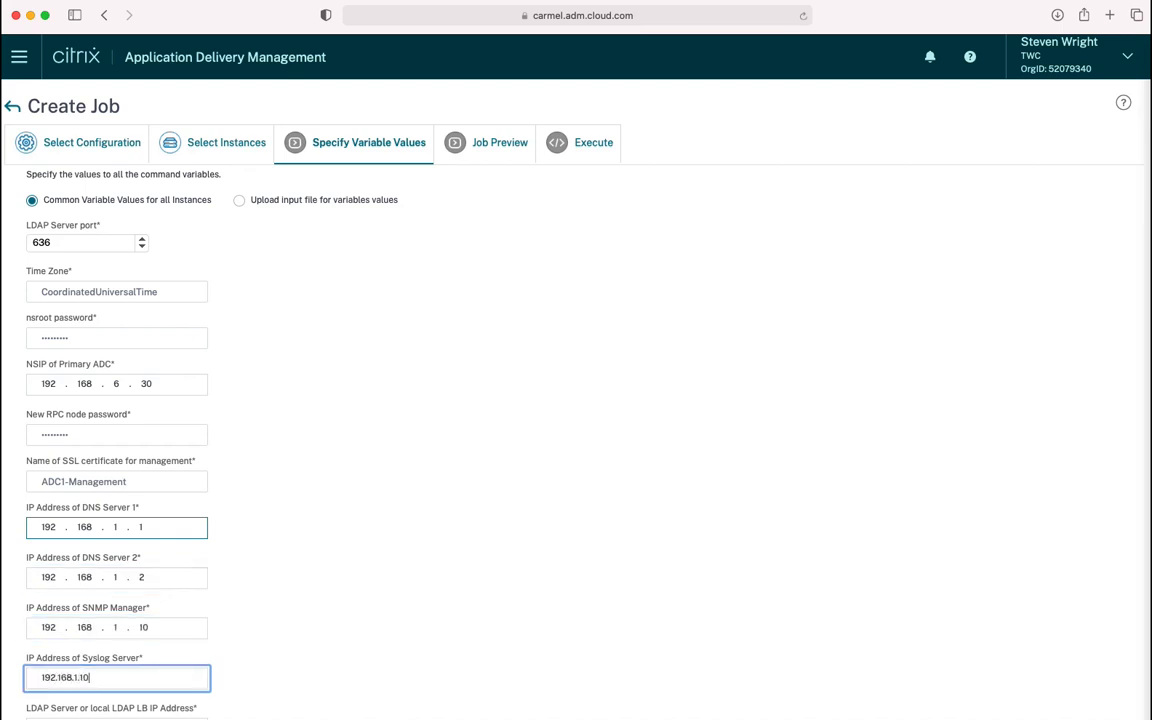
pyautogui.scroll(-5, 298, 548)
pyautogui.click(190, 512)
pyautogui.write('192.168.1.20')
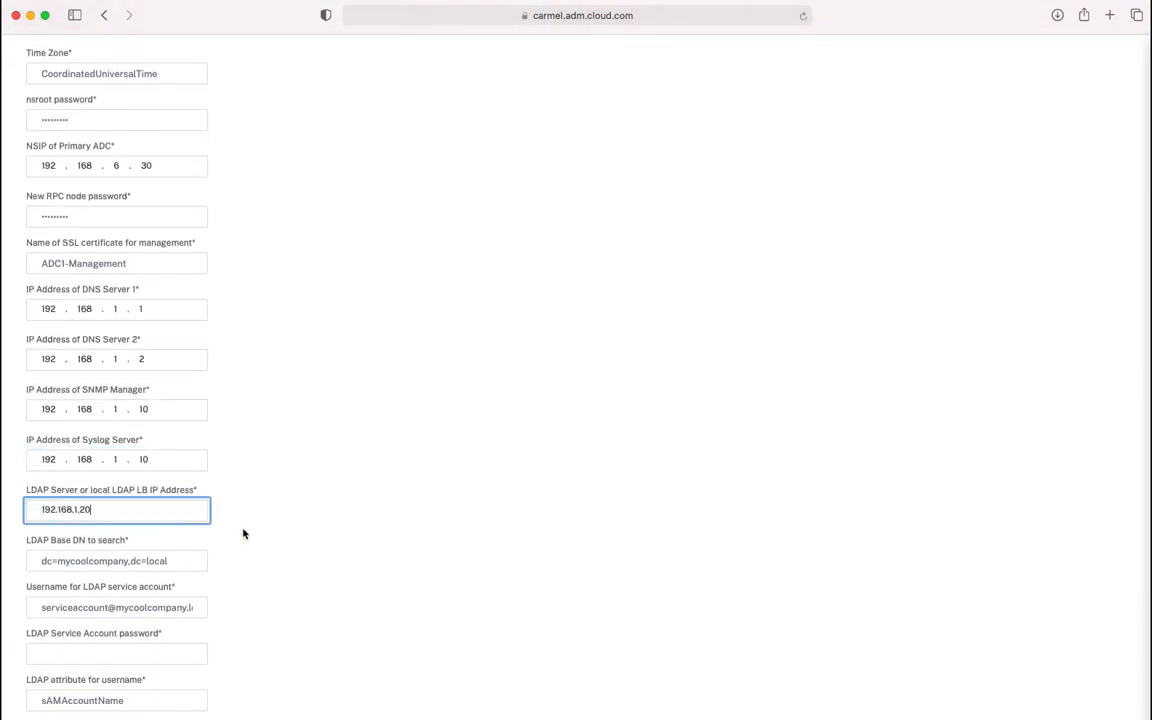
# Enter the LDAP service account password and the ADM service account username and password
pyautogui.scroll(-4, 243, 532)
pyautogui.click(172, 488)
pyautogui.write('•••••••••')
pyautogui.scroll(-2, 170, 520)
pyautogui.click(155, 580)
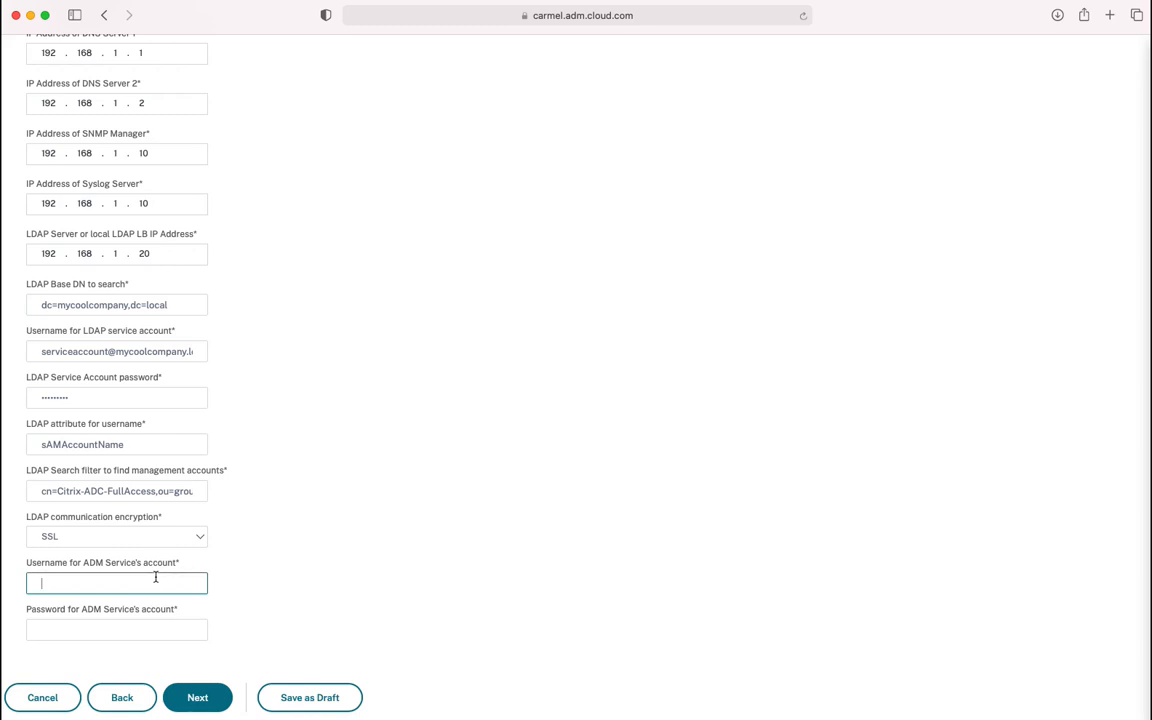
pyautogui.write('adm-service-account')
pyautogui.press('Tab')
pyautogui.write('•••••••••')
pyautogui.click(216, 698)
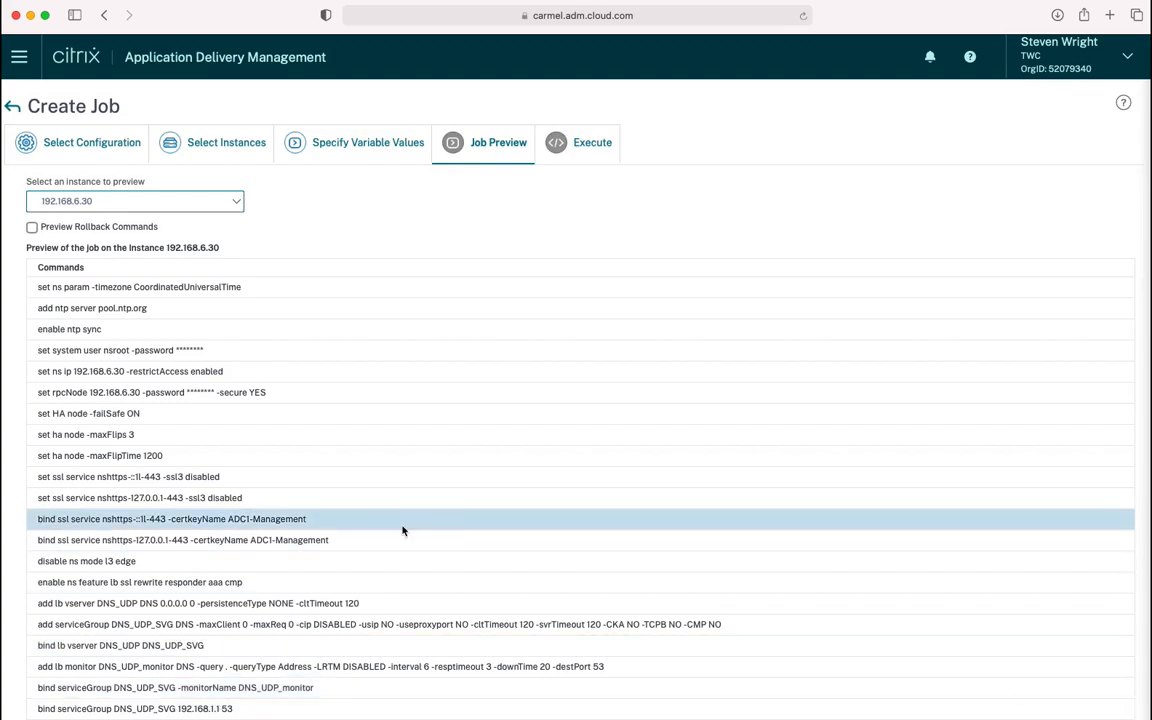
# Run the BaseConfiguration job immediately with execution mode Now
pyautogui.scroll(-15, 403, 531)
pyautogui.click(210, 690)
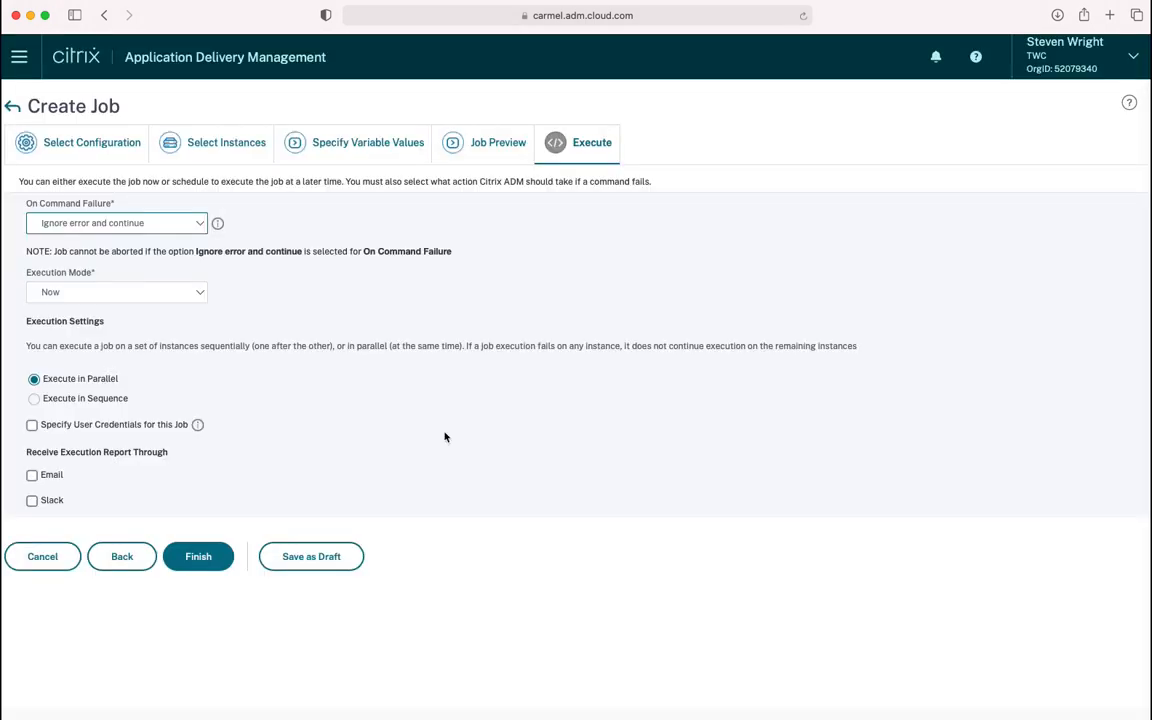
pyautogui.click(201, 566)
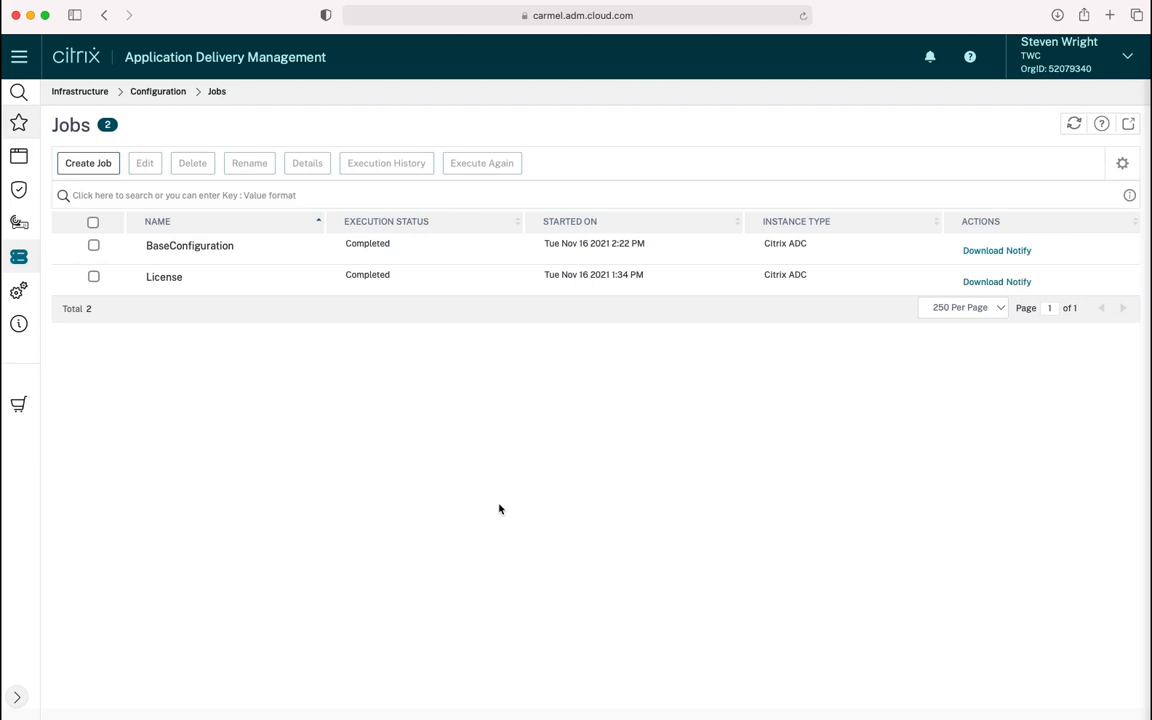
# Check the BaseConfiguration run's instance status and command log for 192.168.6.30 (57/57 completed)
pyautogui.click(93, 245)
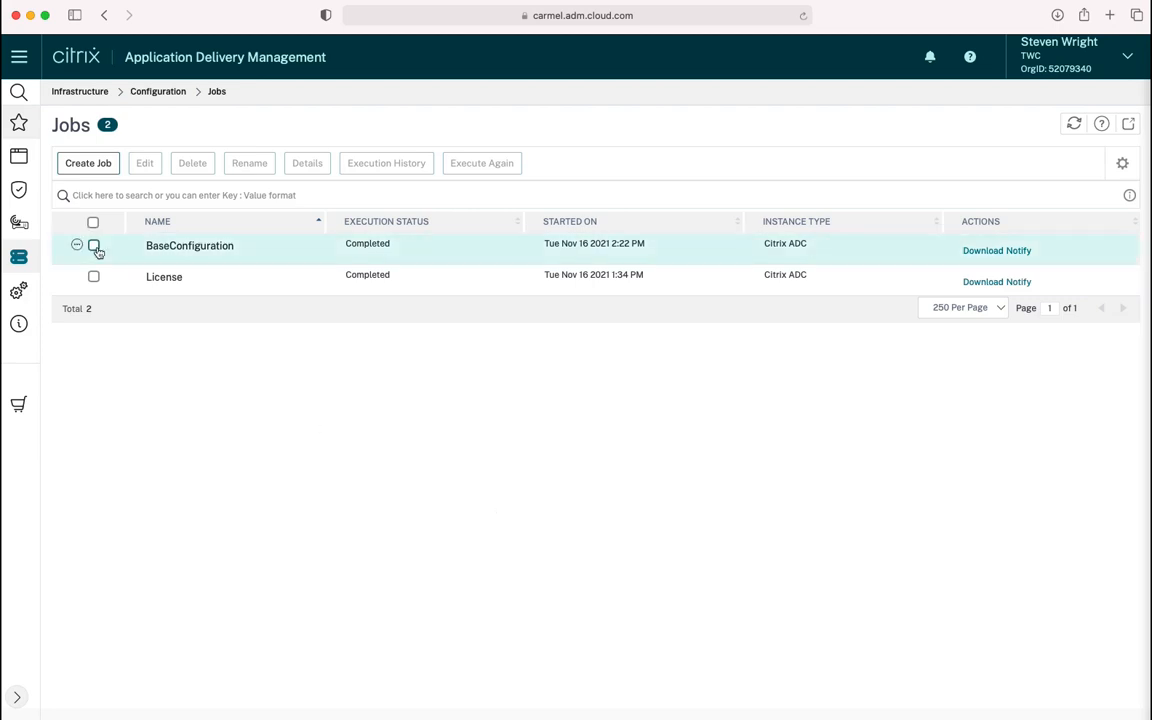
pyautogui.click(386, 164)
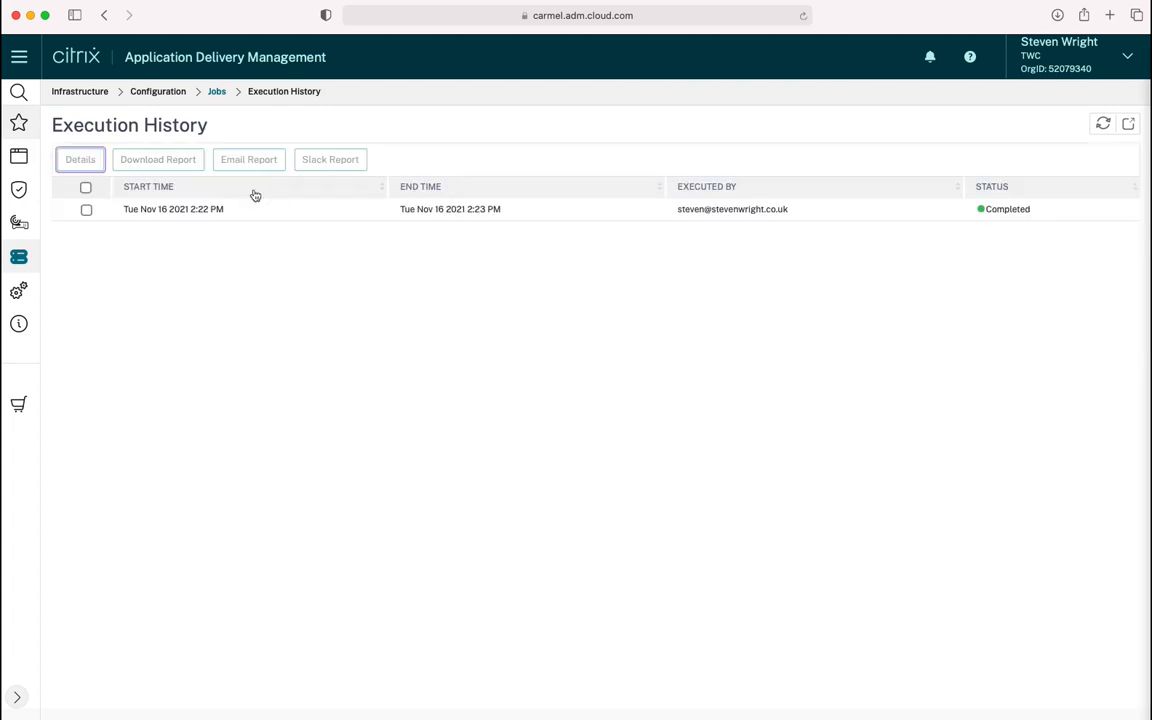
pyautogui.click(86, 210)
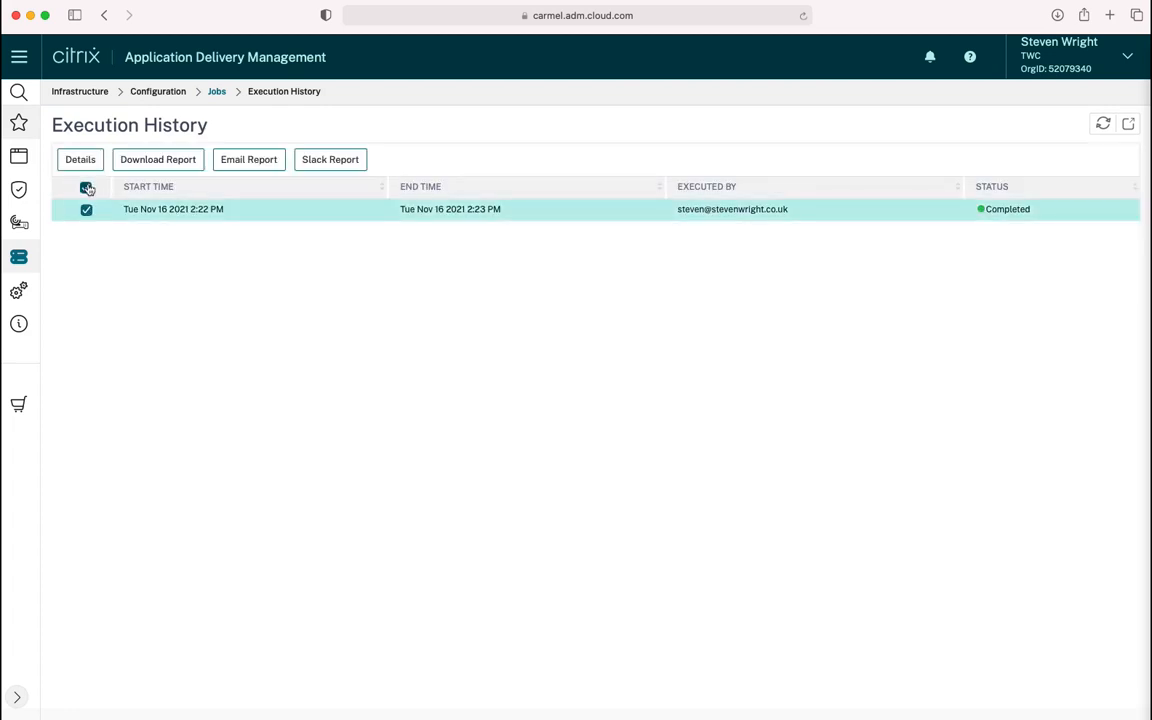
pyautogui.click(80, 159)
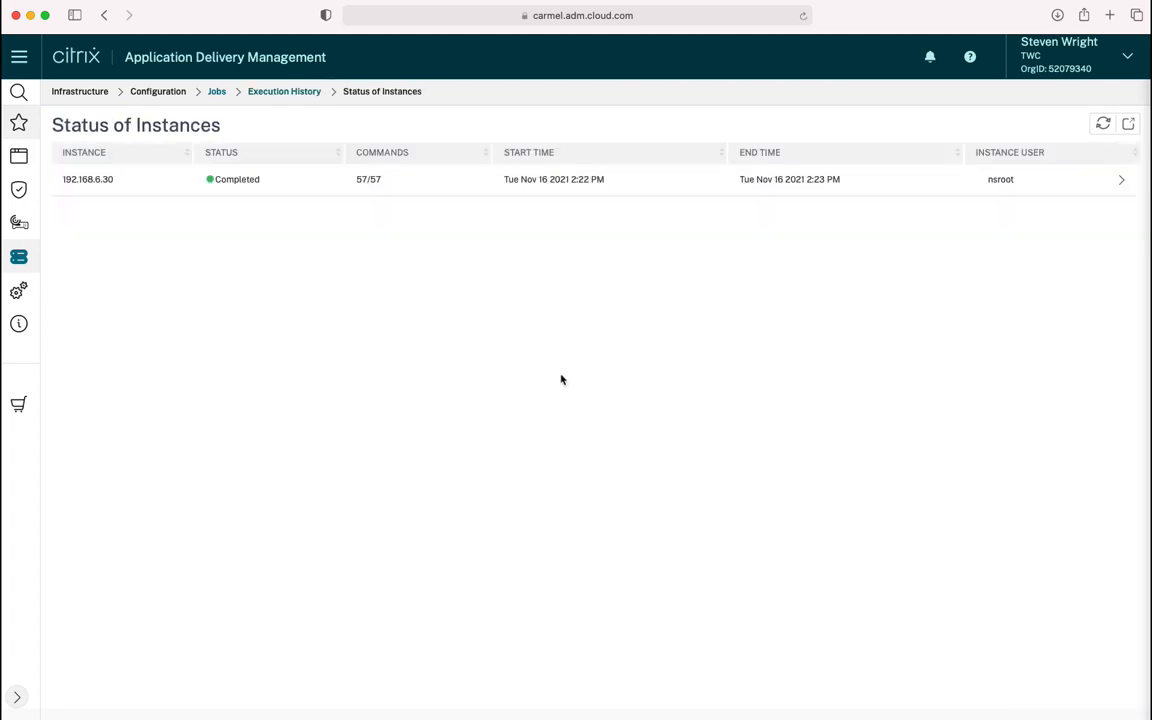
pyautogui.click(592, 188)
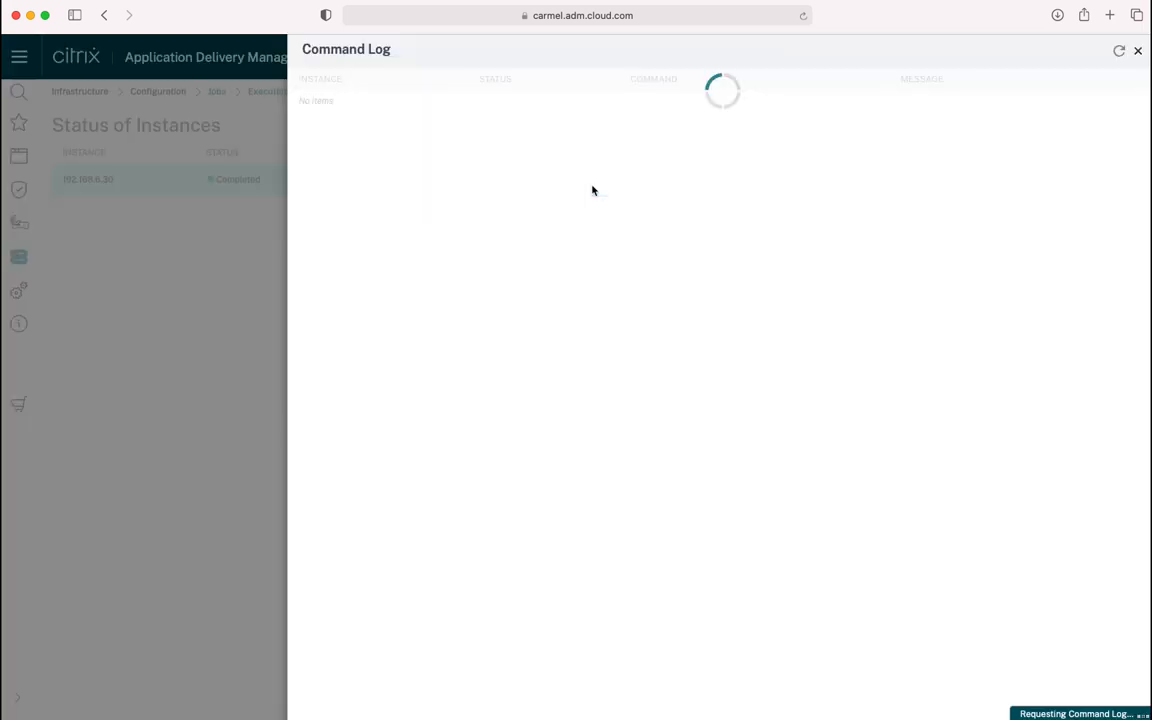
pyautogui.scroll(-3, 592, 187)
pyautogui.scroll(-15, 592, 186)
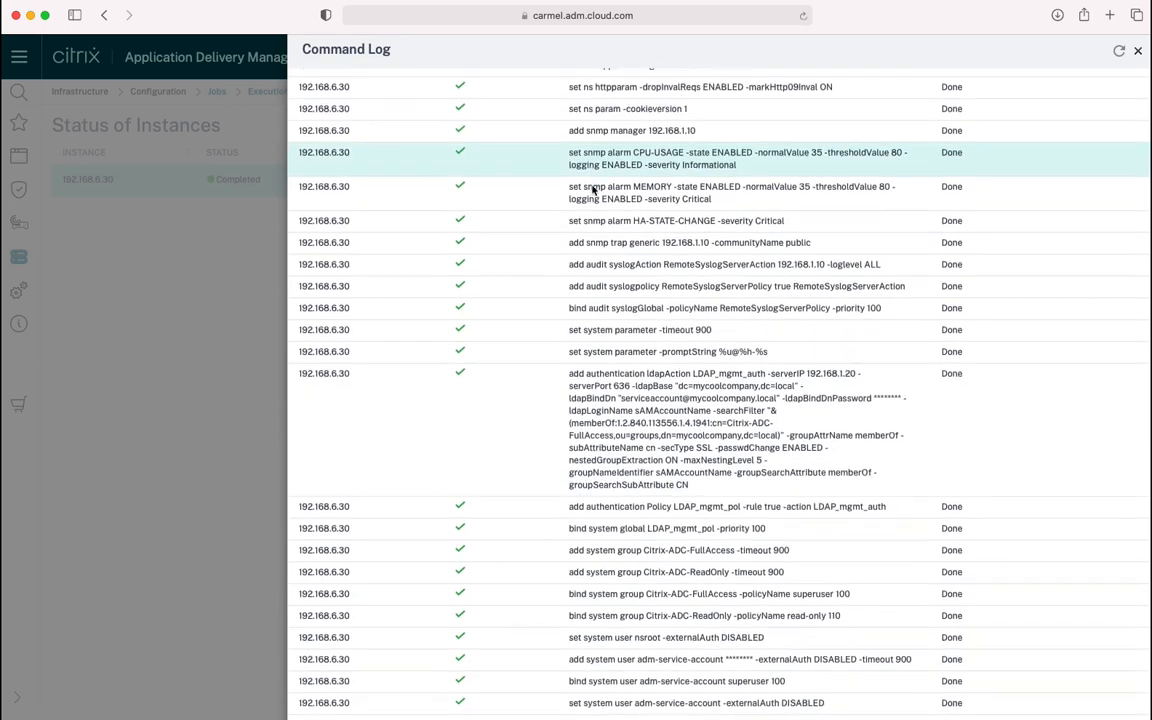
pyautogui.click(193, 421)
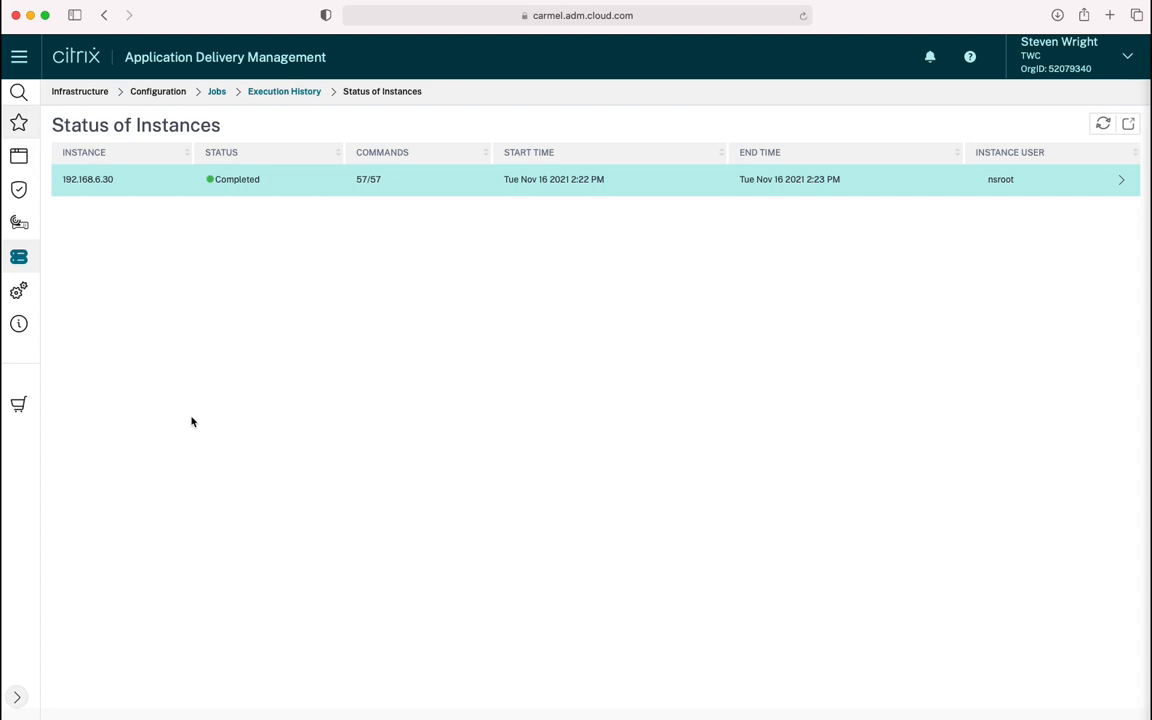
pyautogui.moveTo(36, 228)
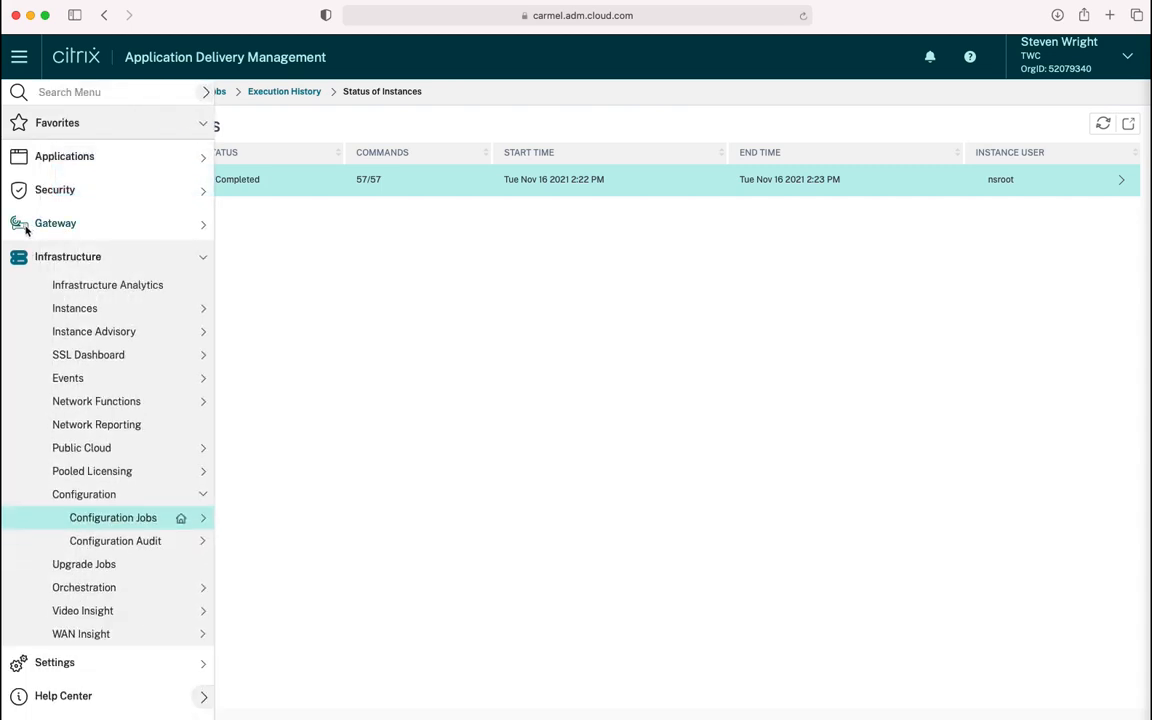
# Open the 192.168.6.30 VPX instance's settings and its Lab_Test admin profile
pyautogui.click(86, 310)
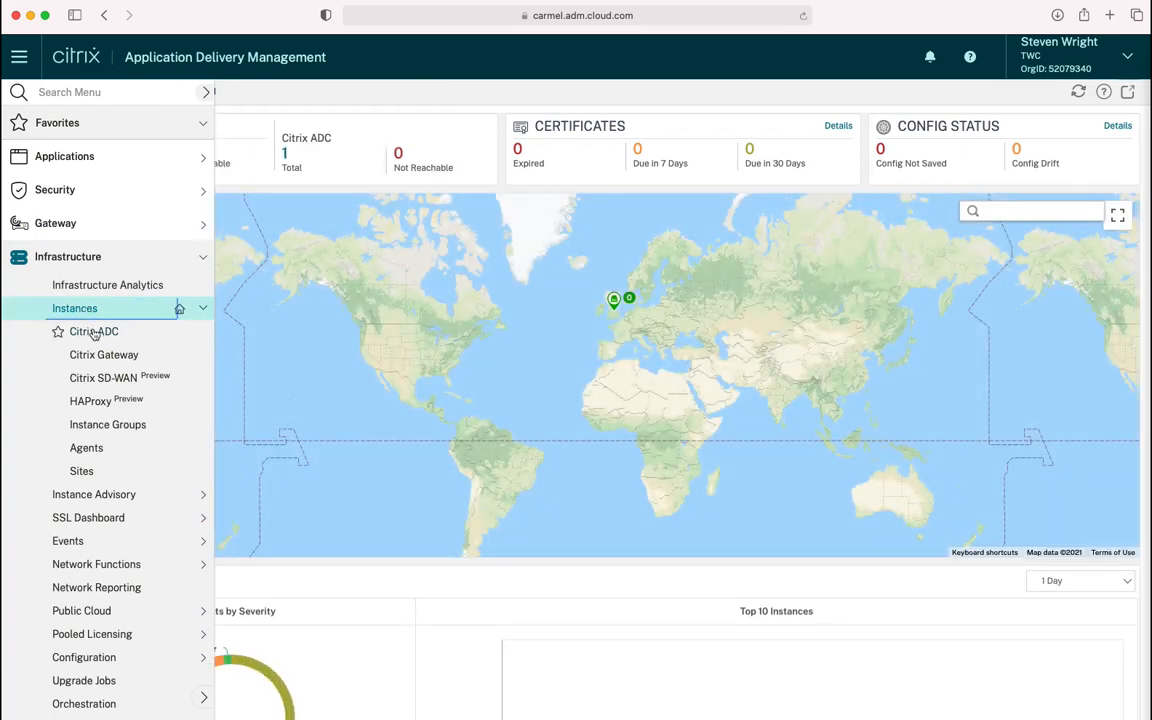
pyautogui.click(93, 333)
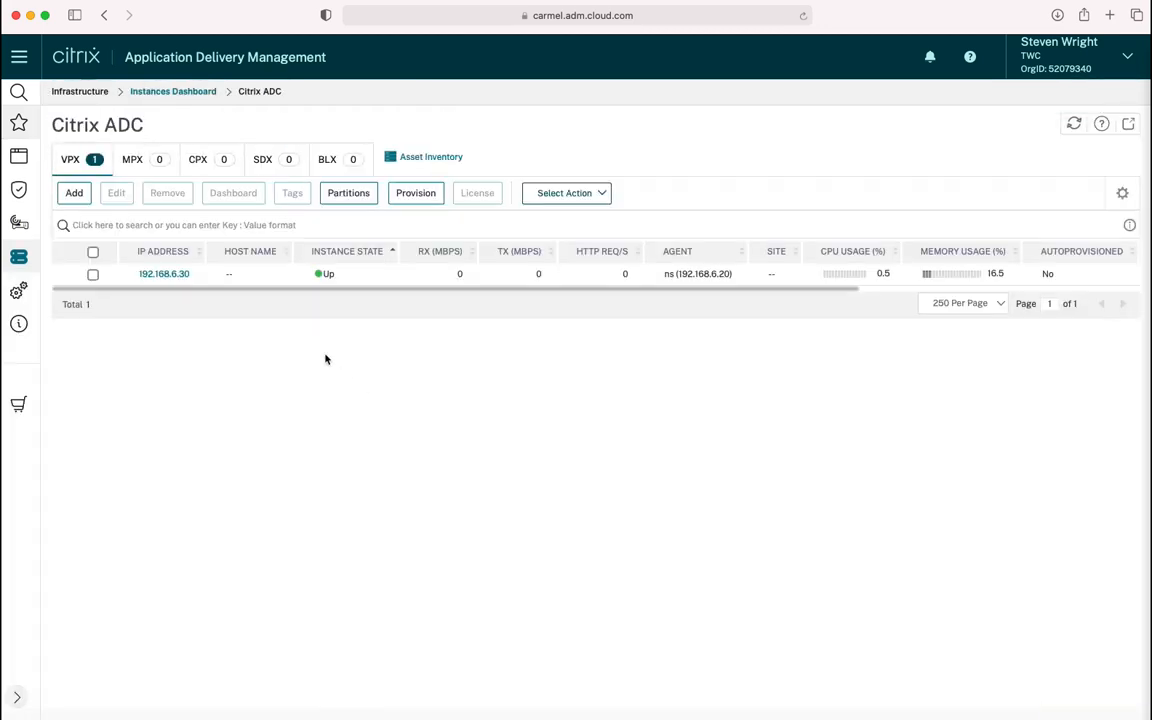
pyautogui.click(93, 274)
pyautogui.click(116, 193)
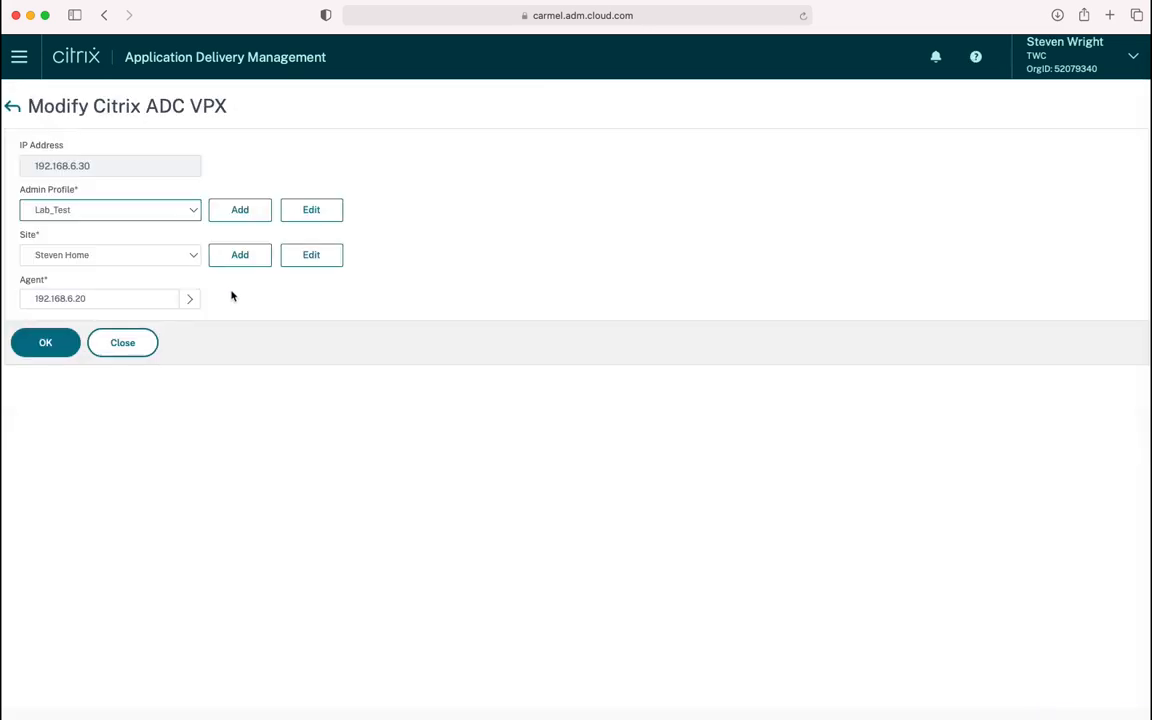
pyautogui.click(301, 212)
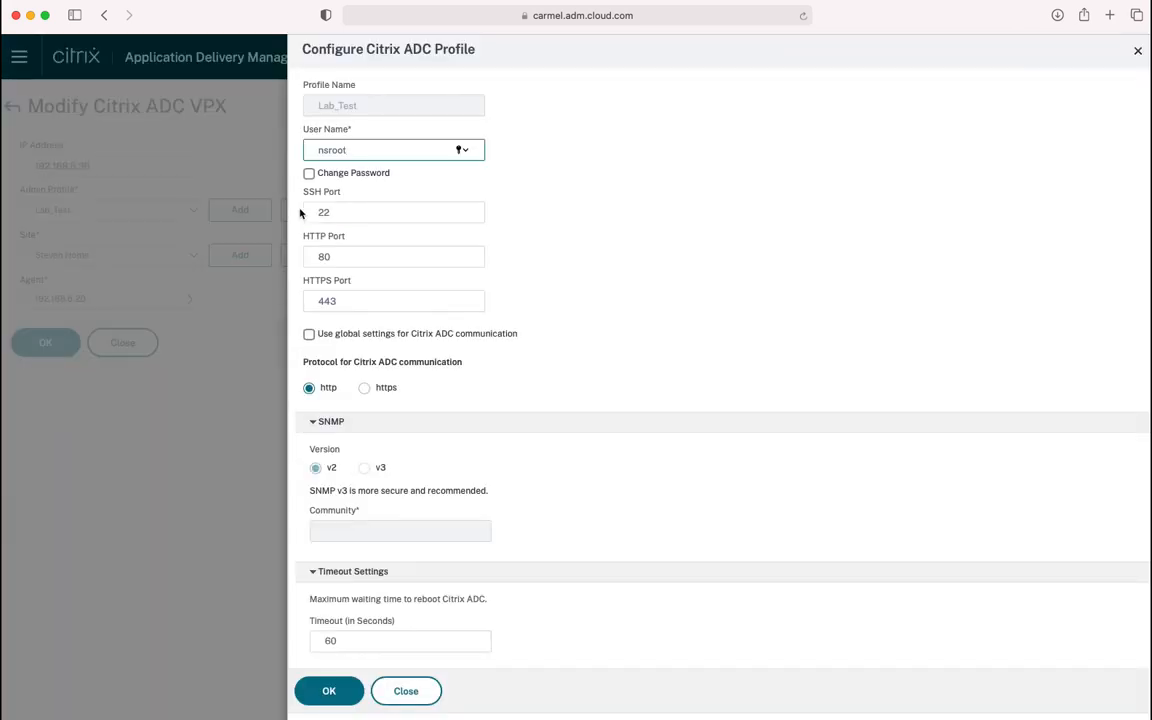
# Replace nsroot with the ADM service account user, set a new password, and save
pyautogui.doubleClick(366, 149)
pyautogui.write('adm-service-account')
pyautogui.click(375, 173)
pyautogui.click(383, 210)
pyautogui.write('**********')
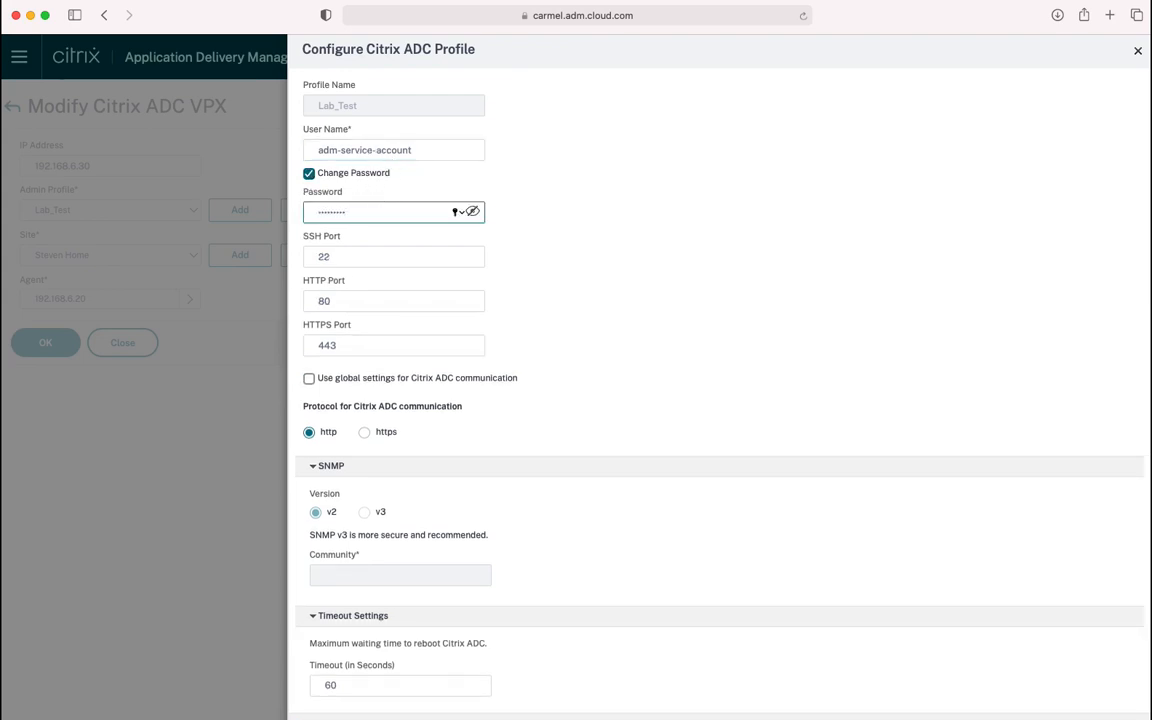
pyautogui.scroll(-2, 430, 560)
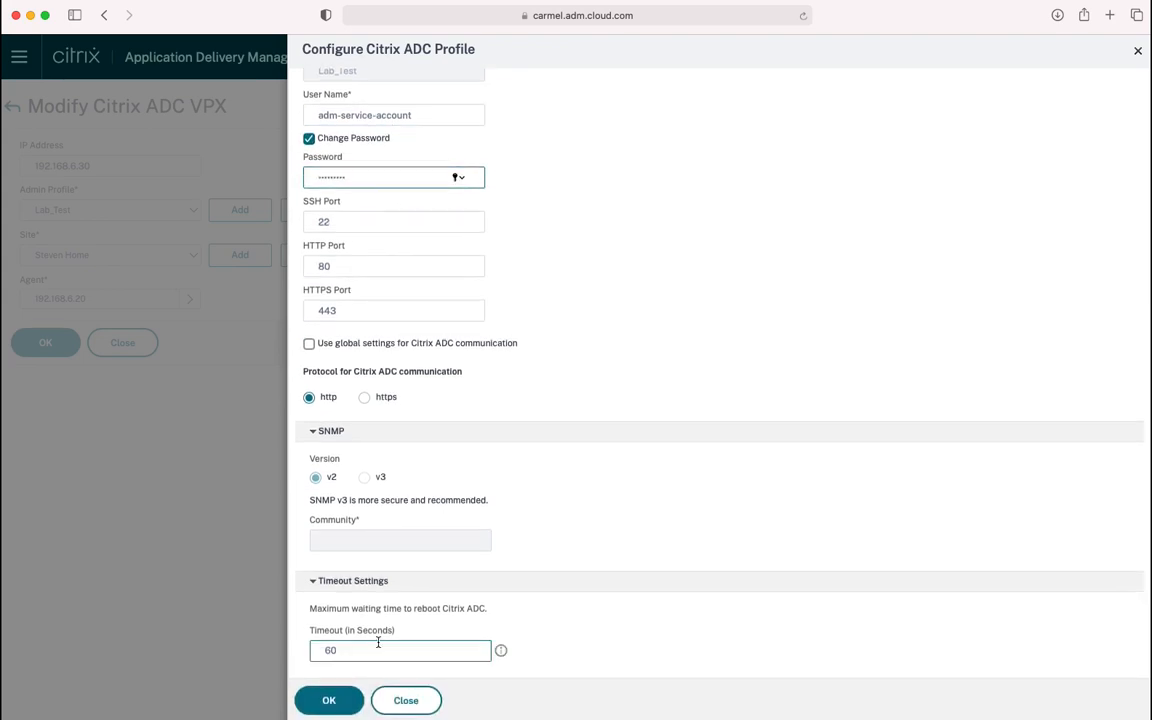
pyautogui.click(330, 700)
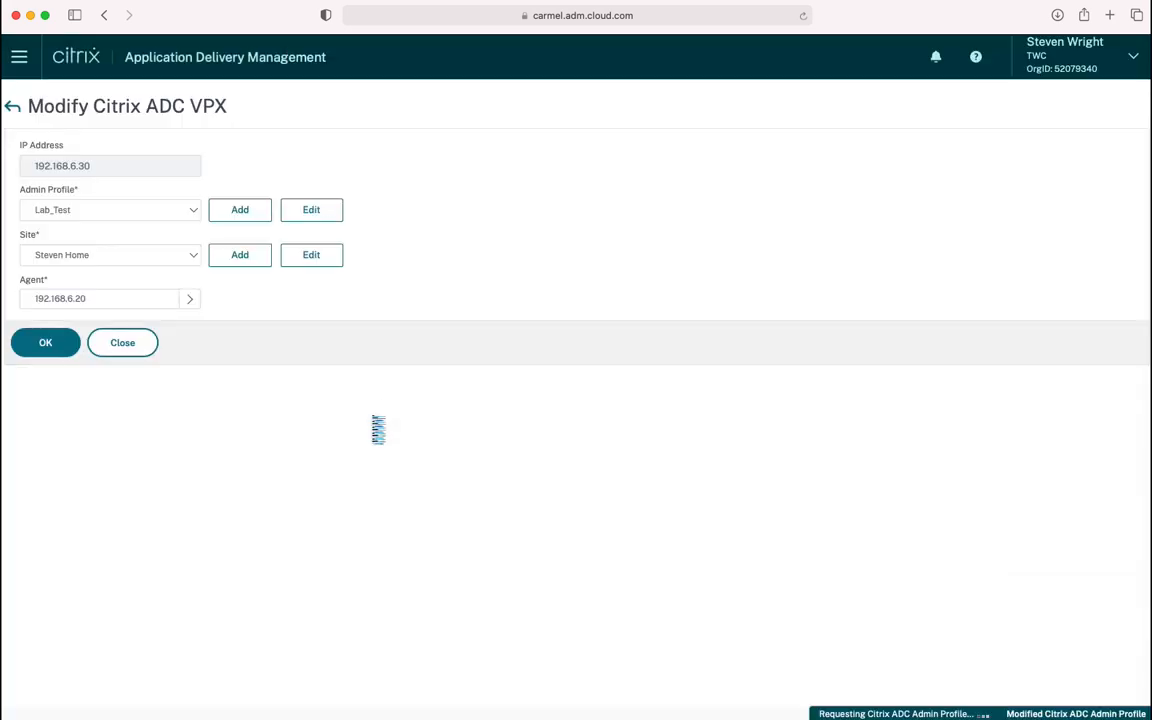
pyautogui.click(62, 345)
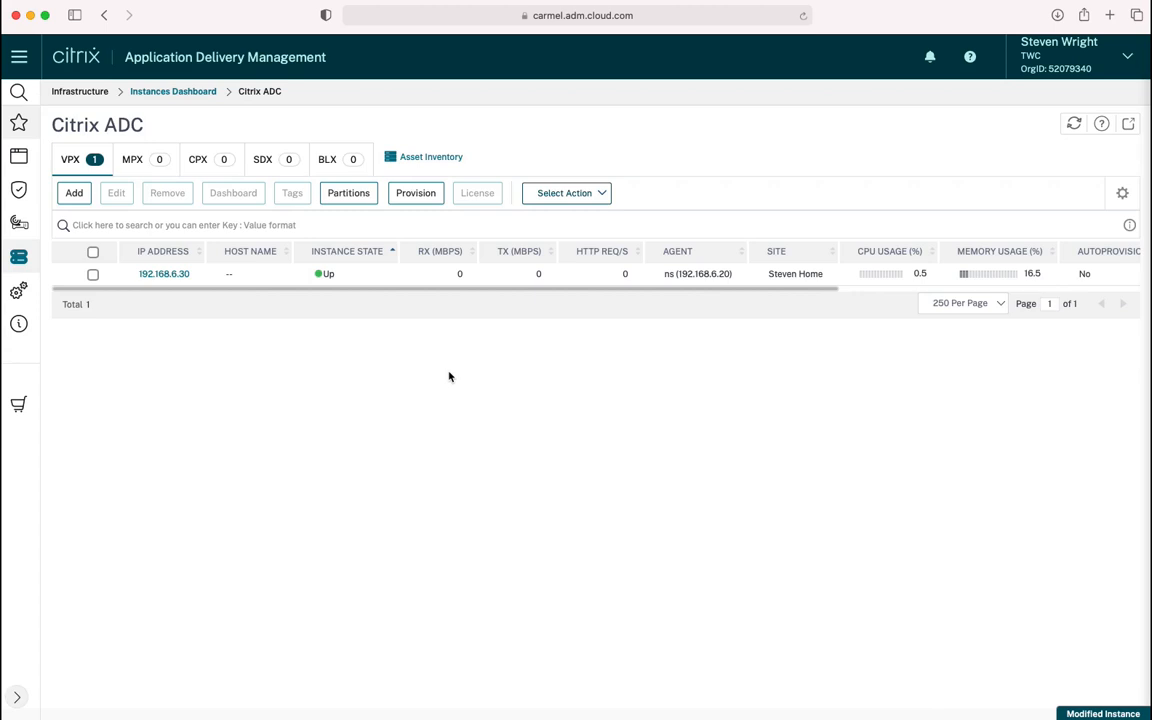
# Rediscover the 192.168.6.30 VPX instance and close the rediscovery results
pyautogui.click(93, 274)
pyautogui.click(522, 195)
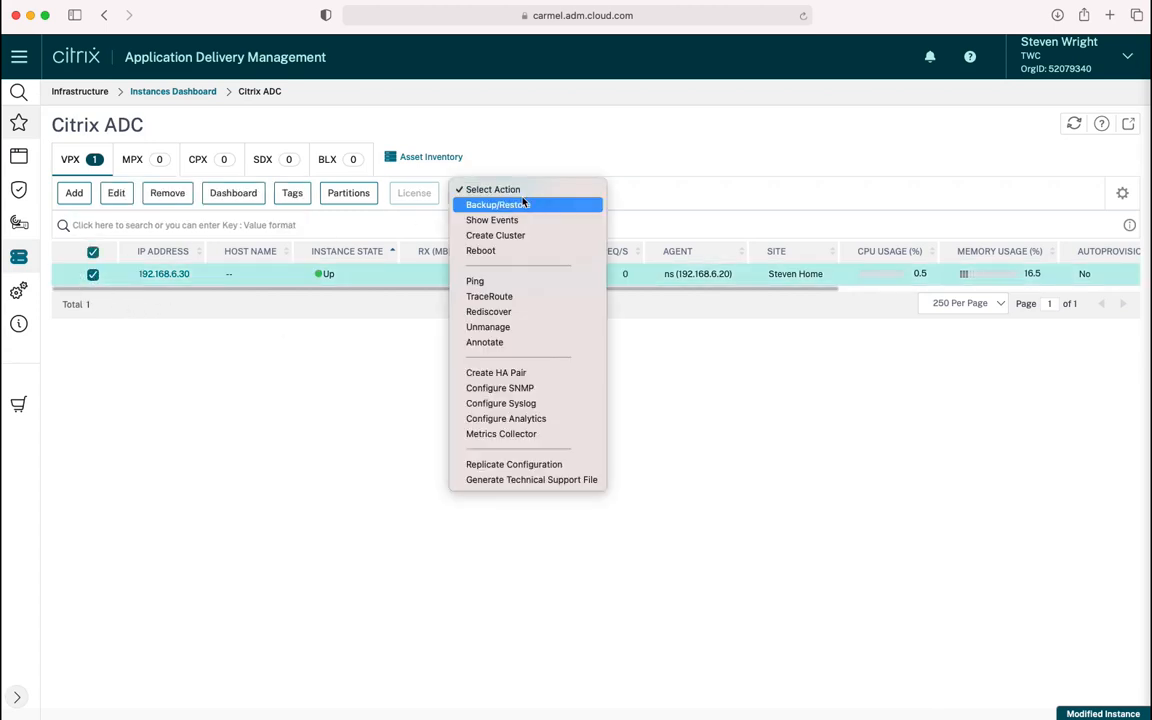
pyautogui.click(524, 311)
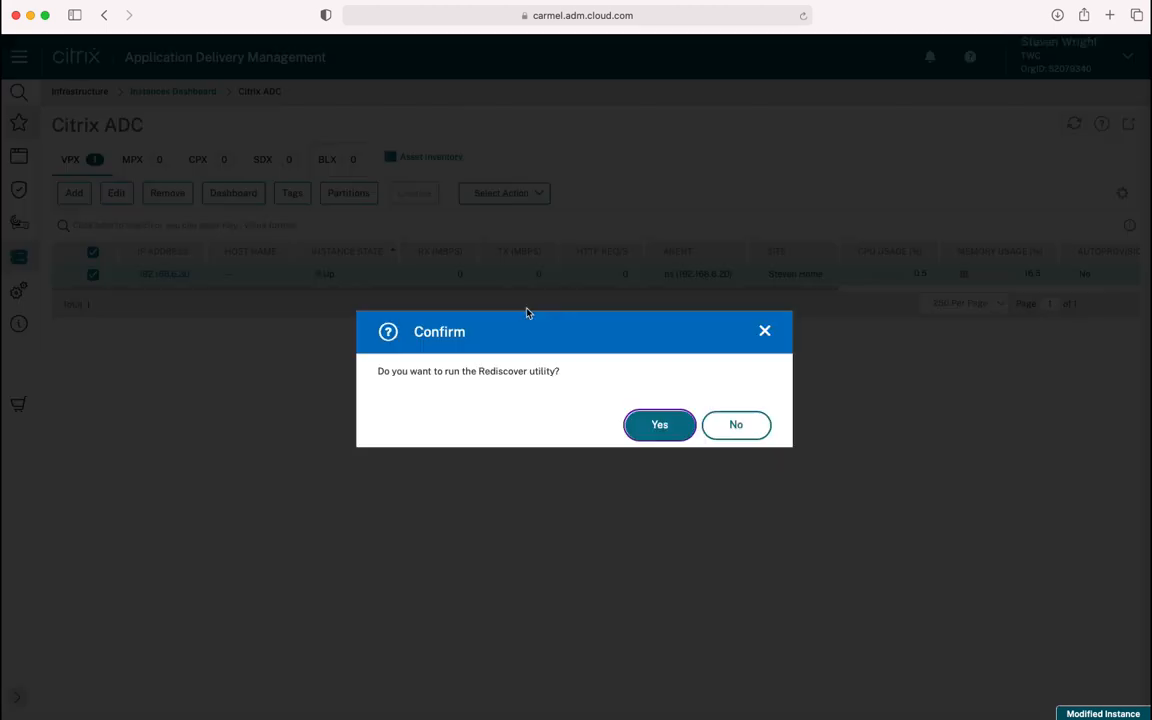
pyautogui.click(659, 428)
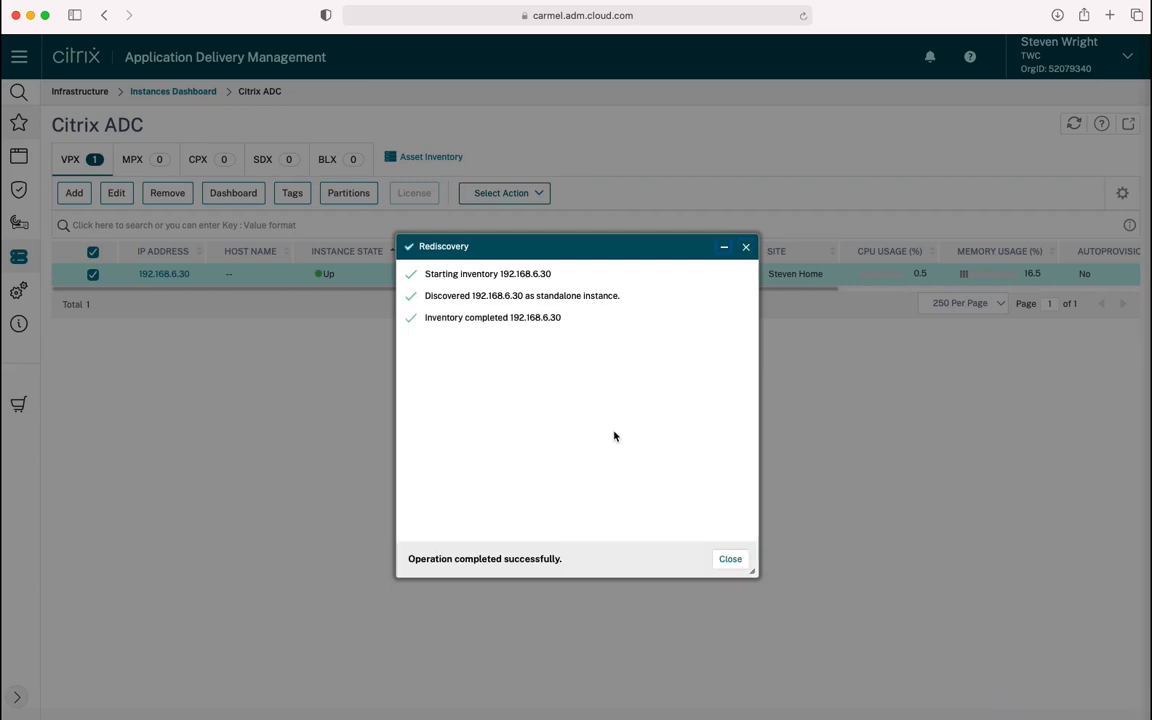
pyautogui.click(729, 559)
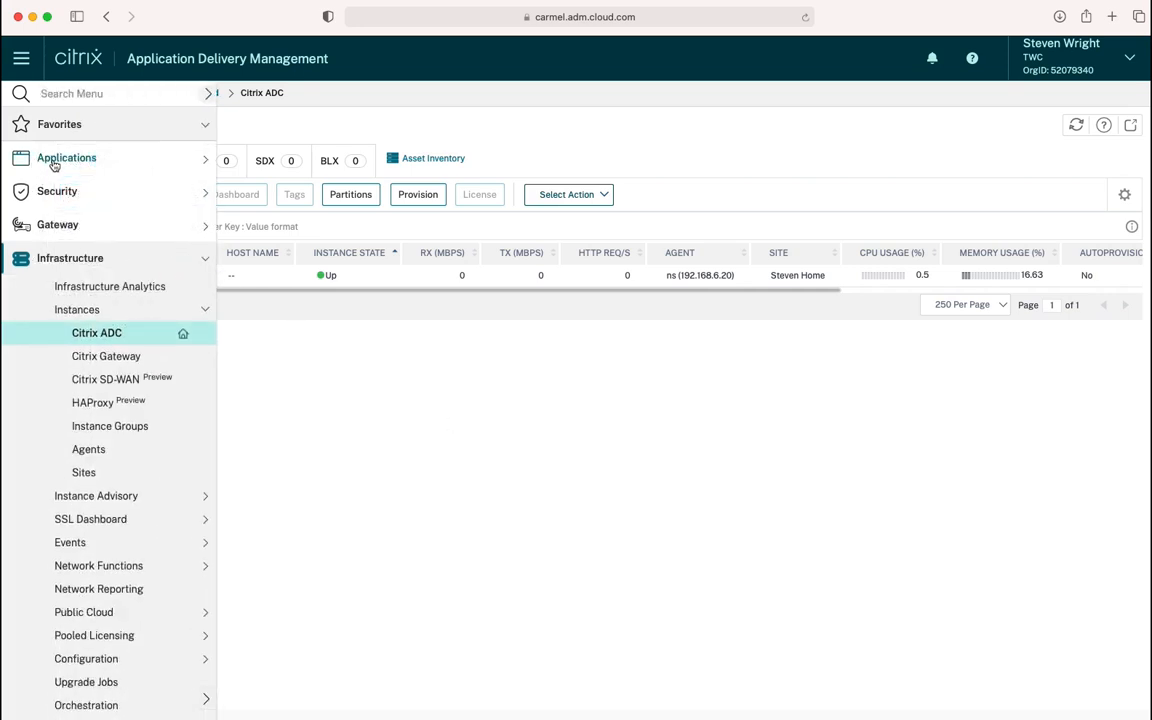
# Open the StyleBooks catalogue under Applications and create a configuration from the HTTP/SSL LoadBalancing StyleBook
pyautogui.click(45, 160)
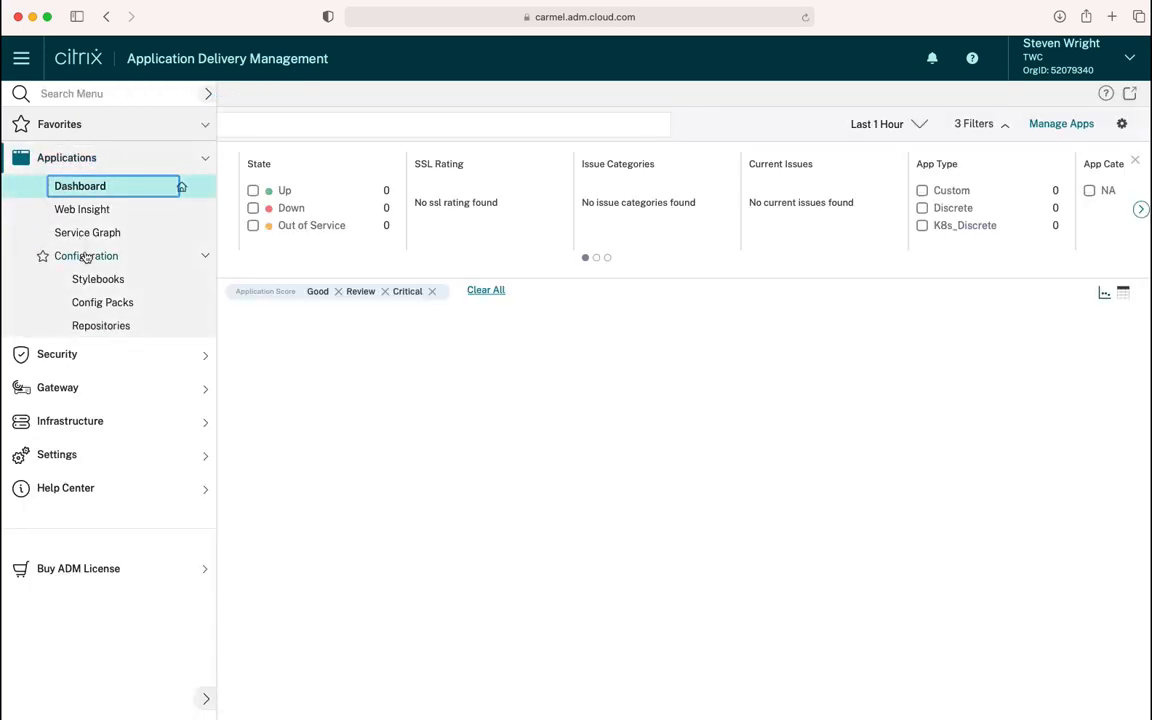
pyautogui.click(93, 281)
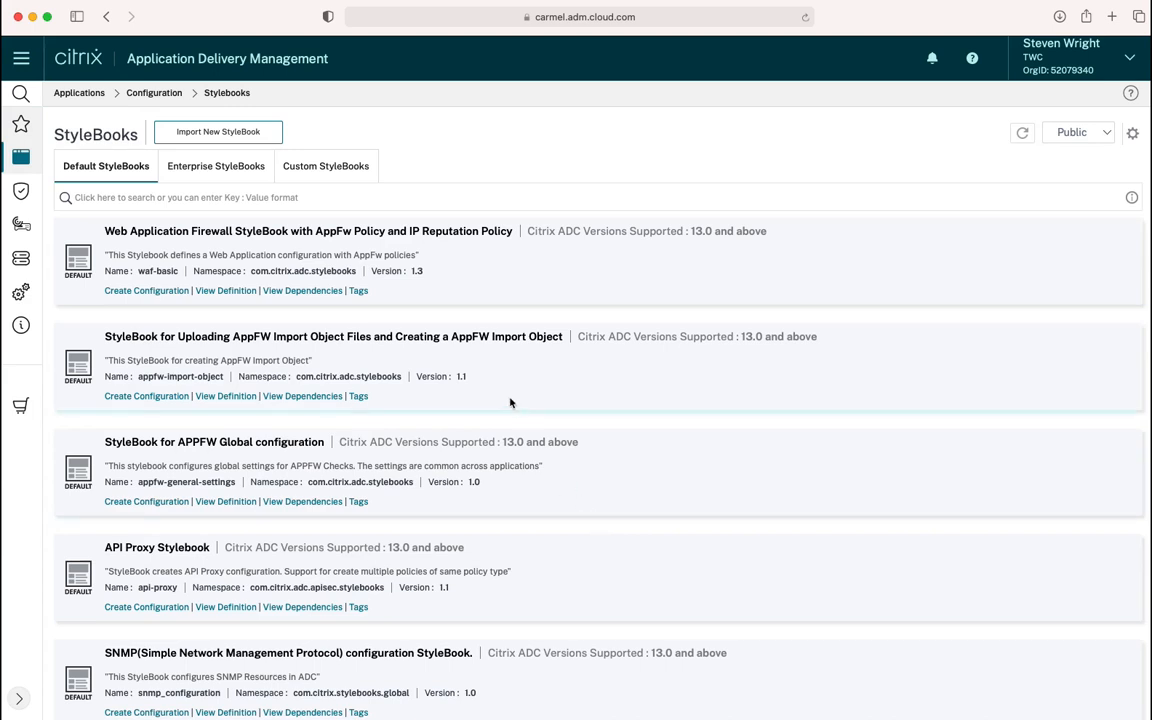
pyautogui.scroll(-7, 510, 402)
pyautogui.scroll(-2, 510, 402)
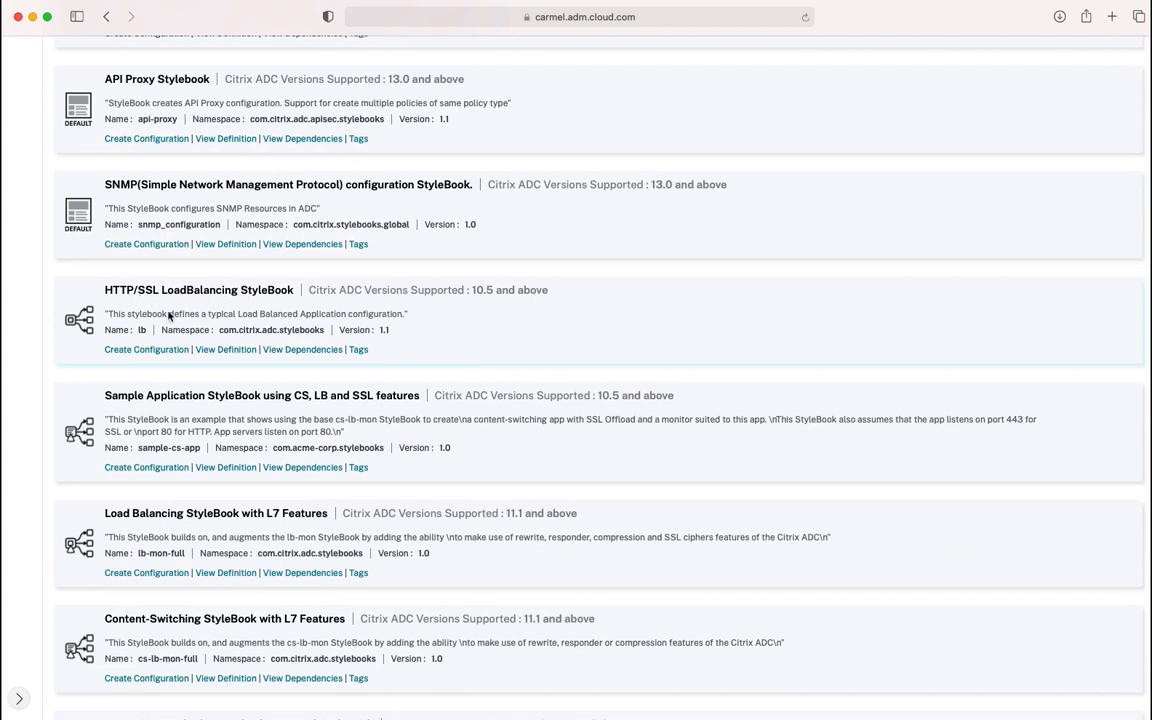
pyautogui.click(135, 350)
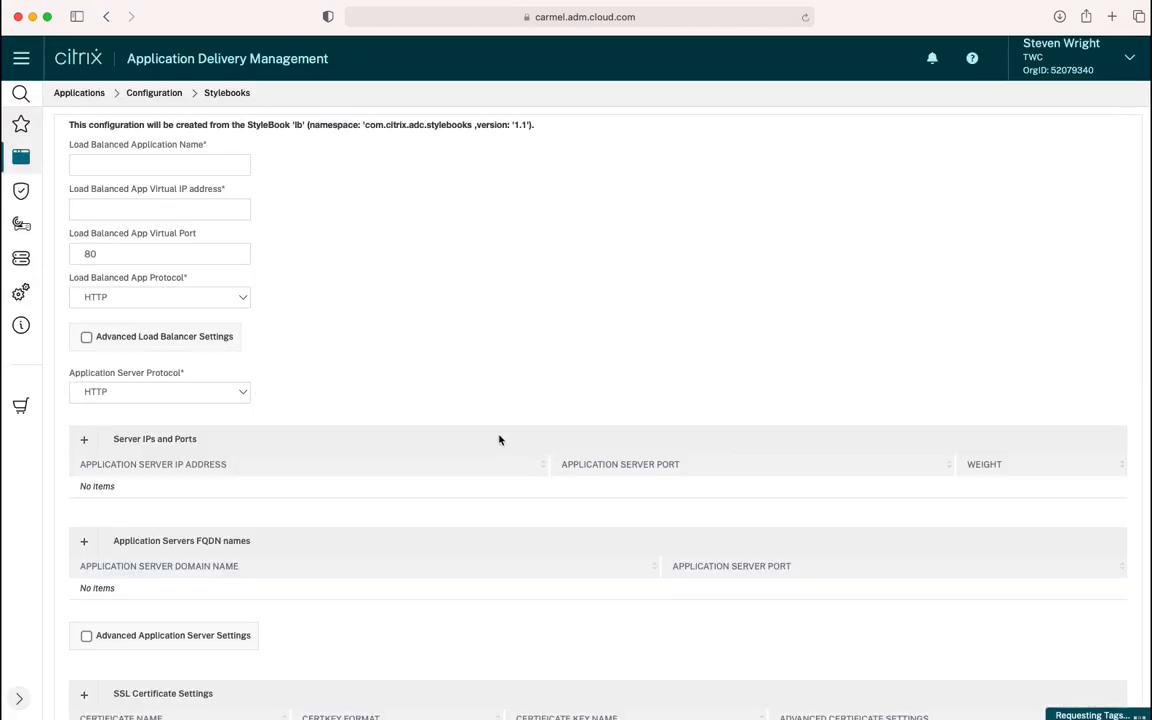
# Name the application 'Example LB vServer' with virtual IP address 192.168.6.50
pyautogui.click(205, 166)
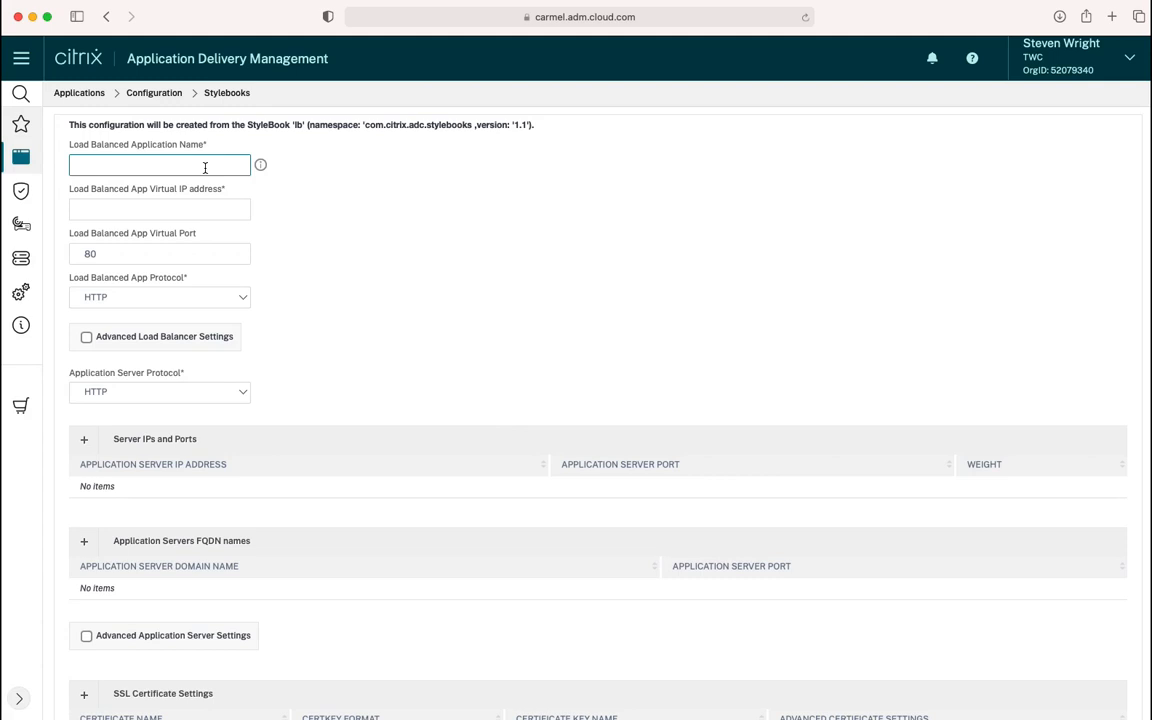
pyautogui.write('Example LB vServer')
pyautogui.press('Tab')
pyautogui.write('192.168.6')
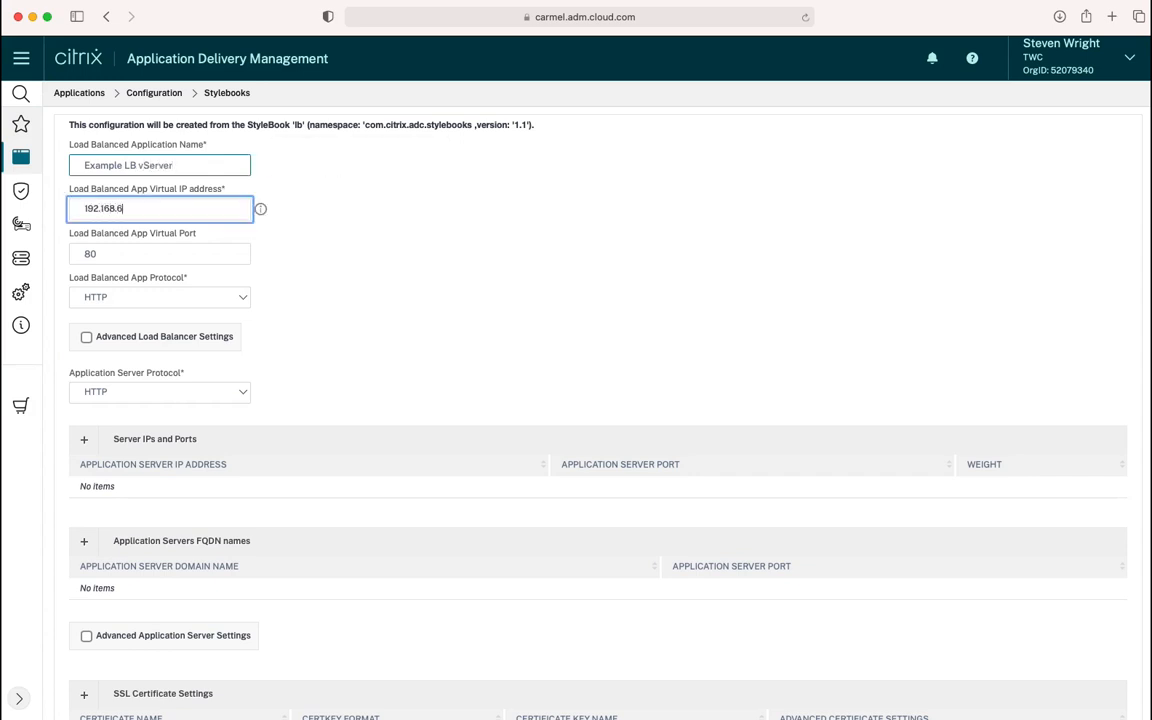
pyautogui.write('.50')
pyautogui.press('Tab')
# Add application server 172.217.169.68 to the Server IPs list
pyautogui.scroll(-3, 177, 380)
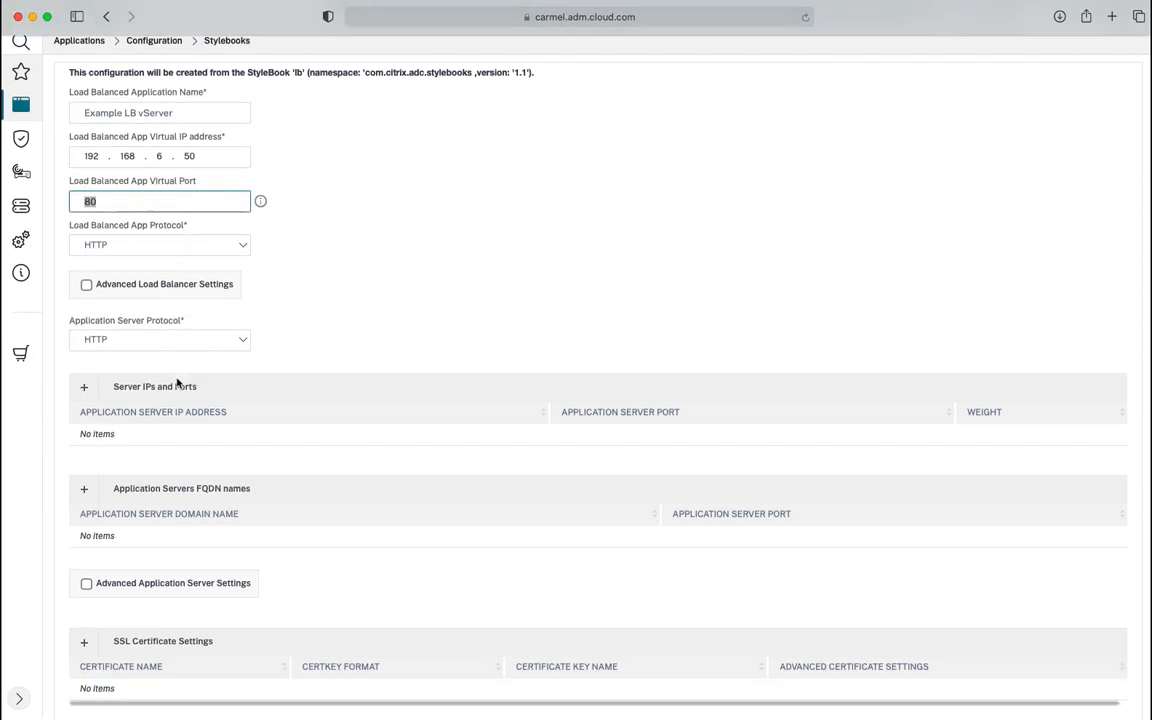
pyautogui.click(86, 356)
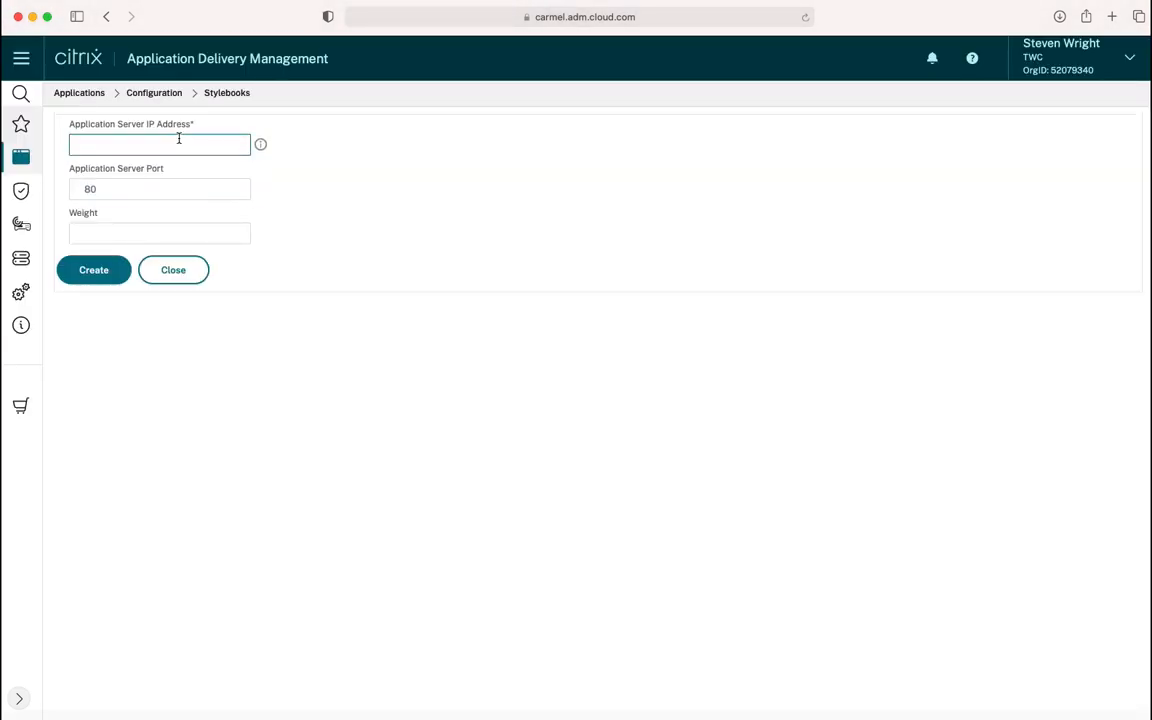
pyautogui.click(182, 147)
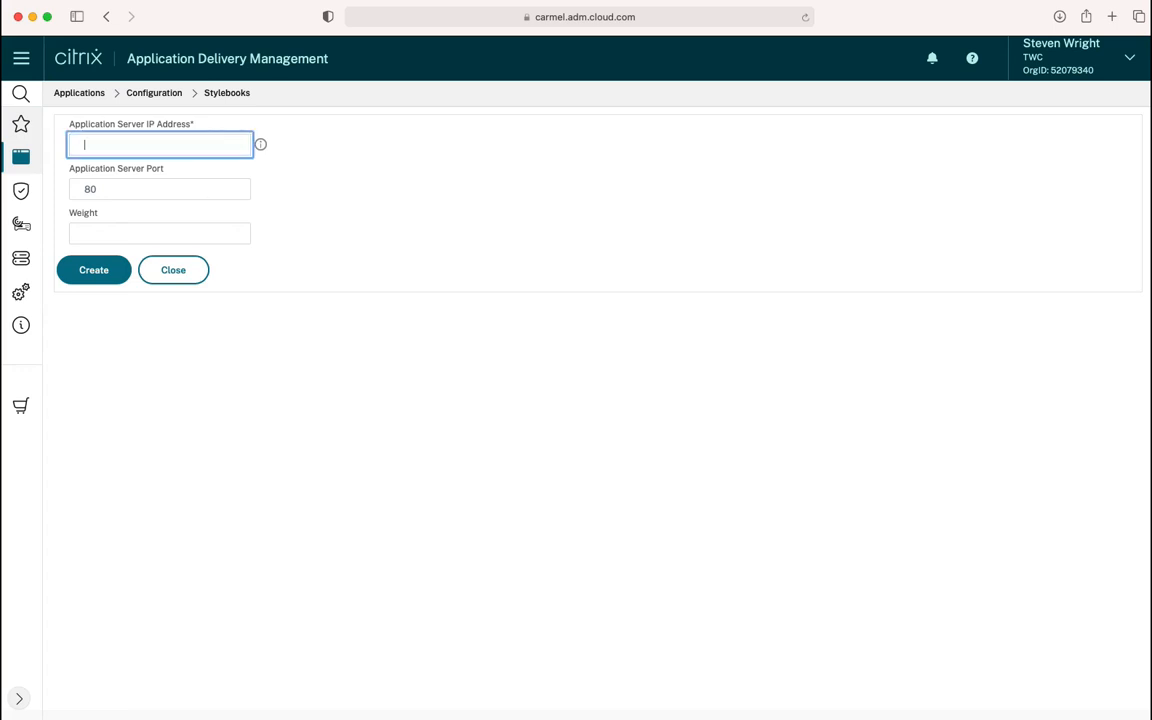
pyautogui.press('super+Tab')
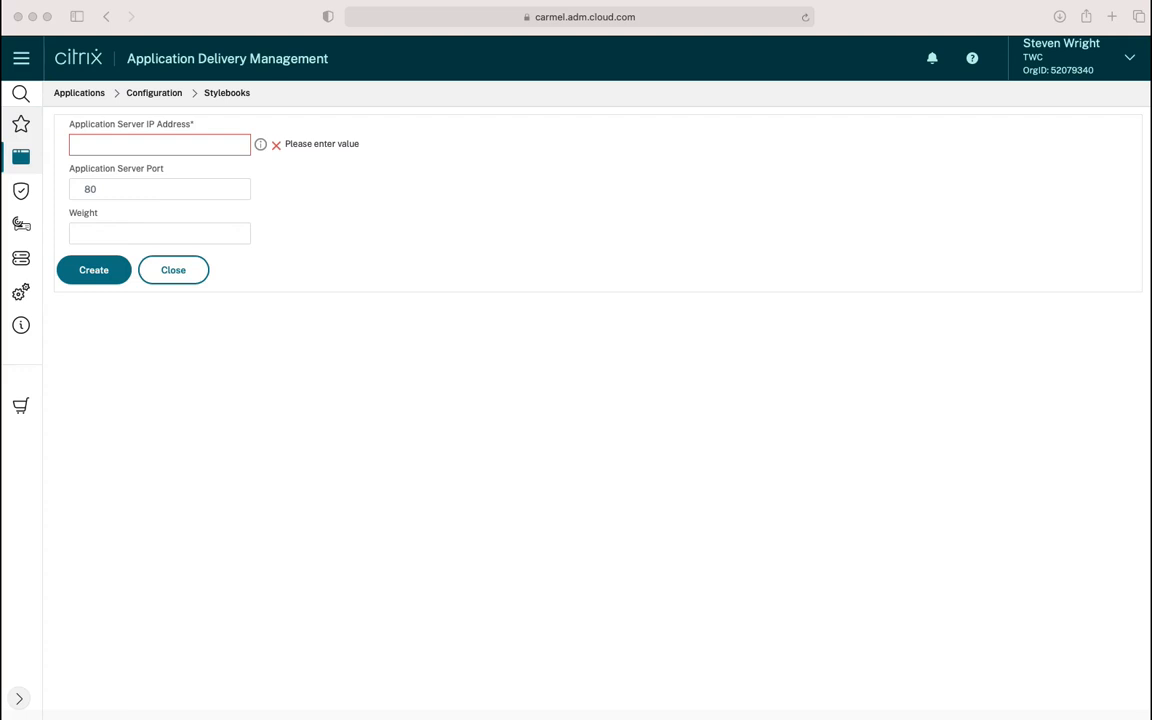
pyautogui.click(114, 141)
pyautogui.write('1')
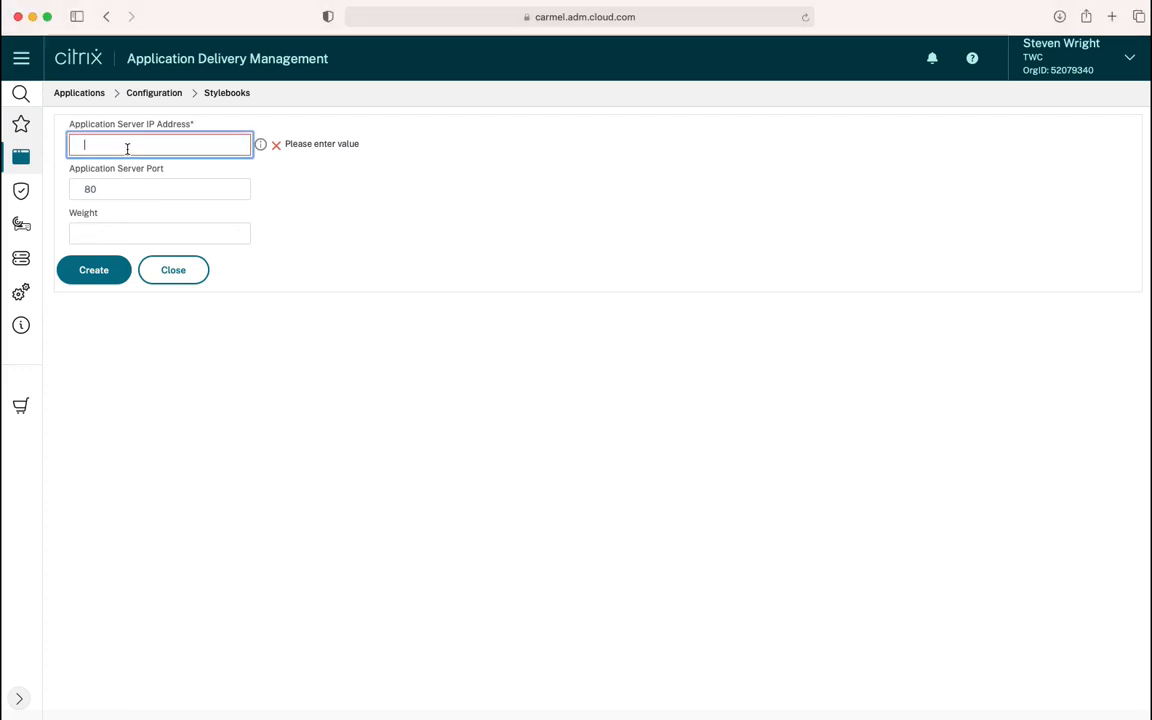
pyautogui.write('72.217.1')
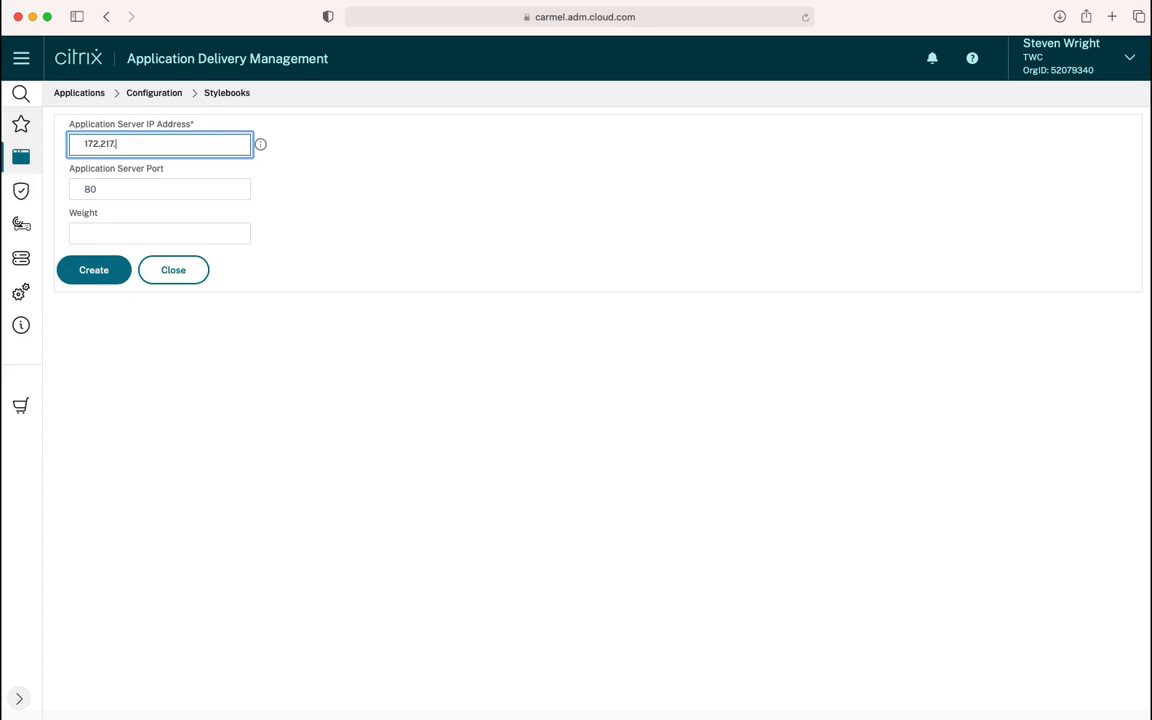
pyautogui.write('69.68')
pyautogui.click(94, 270)
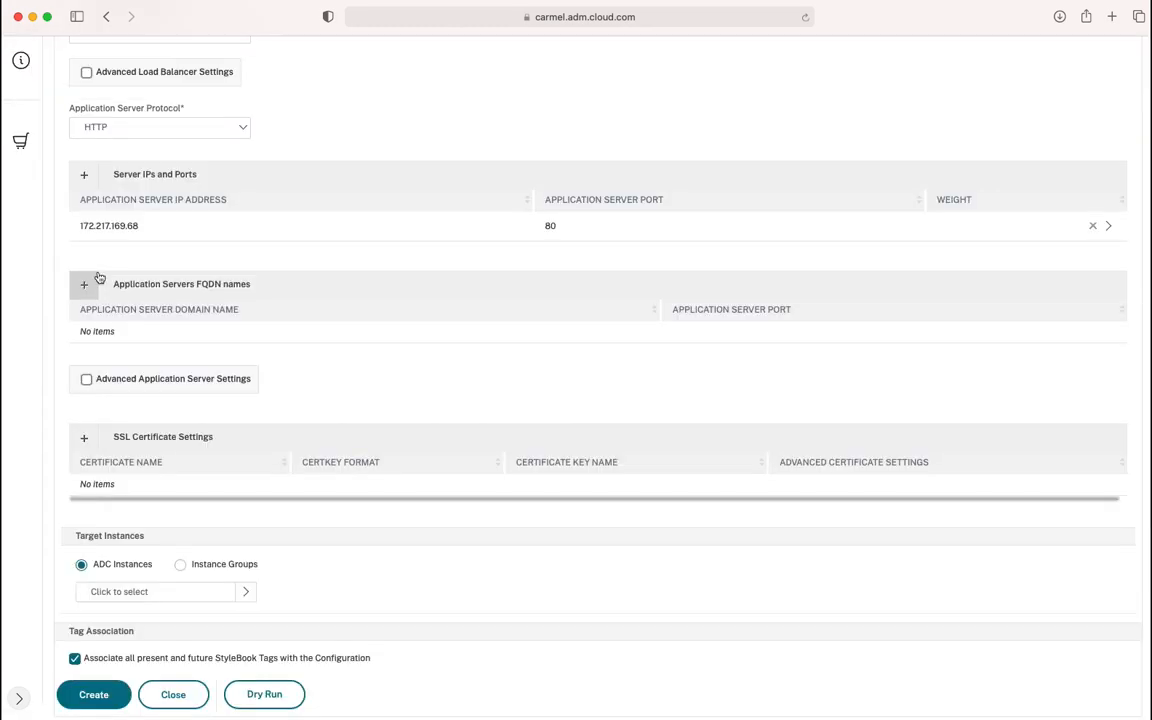
# Target ADC instance 192.168.6.30 and create the load-balancing configuration
pyautogui.click(125, 598)
pyautogui.click(332, 170)
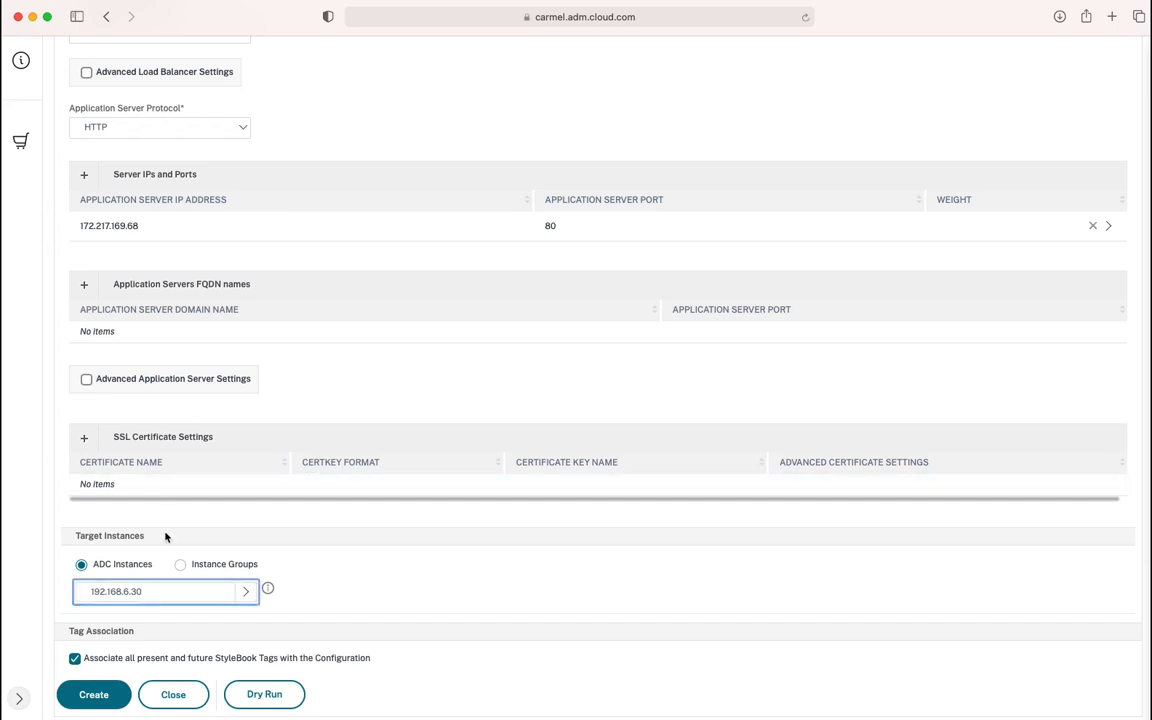
pyautogui.click(108, 694)
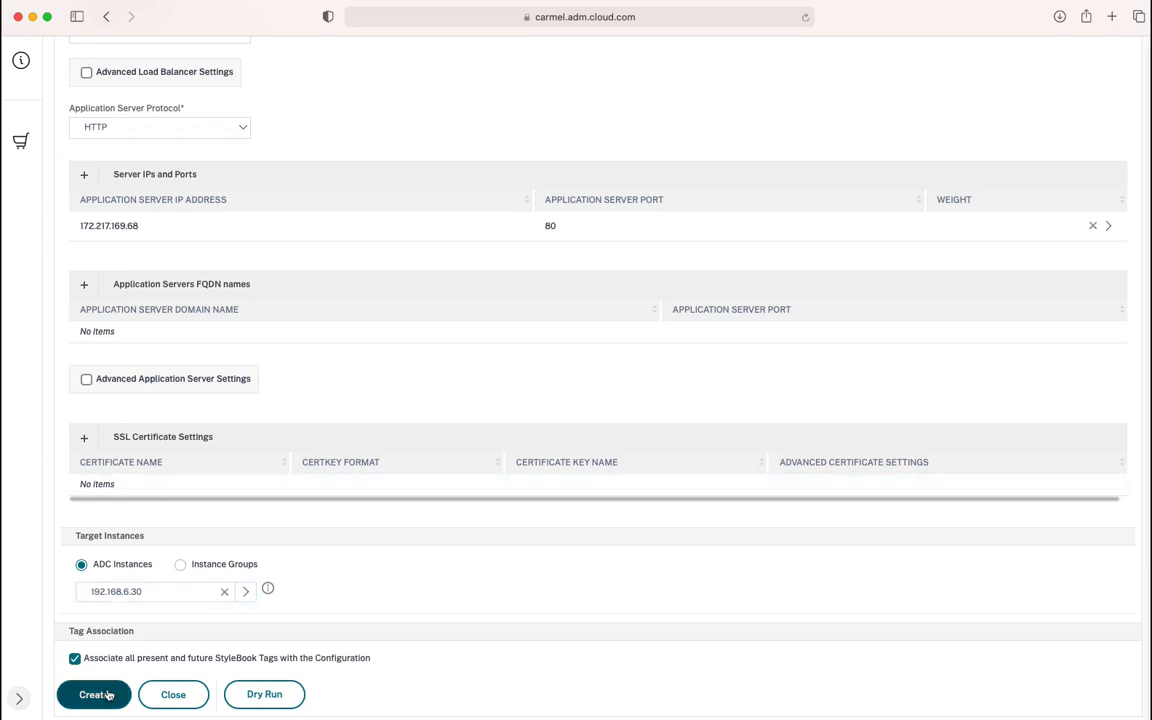